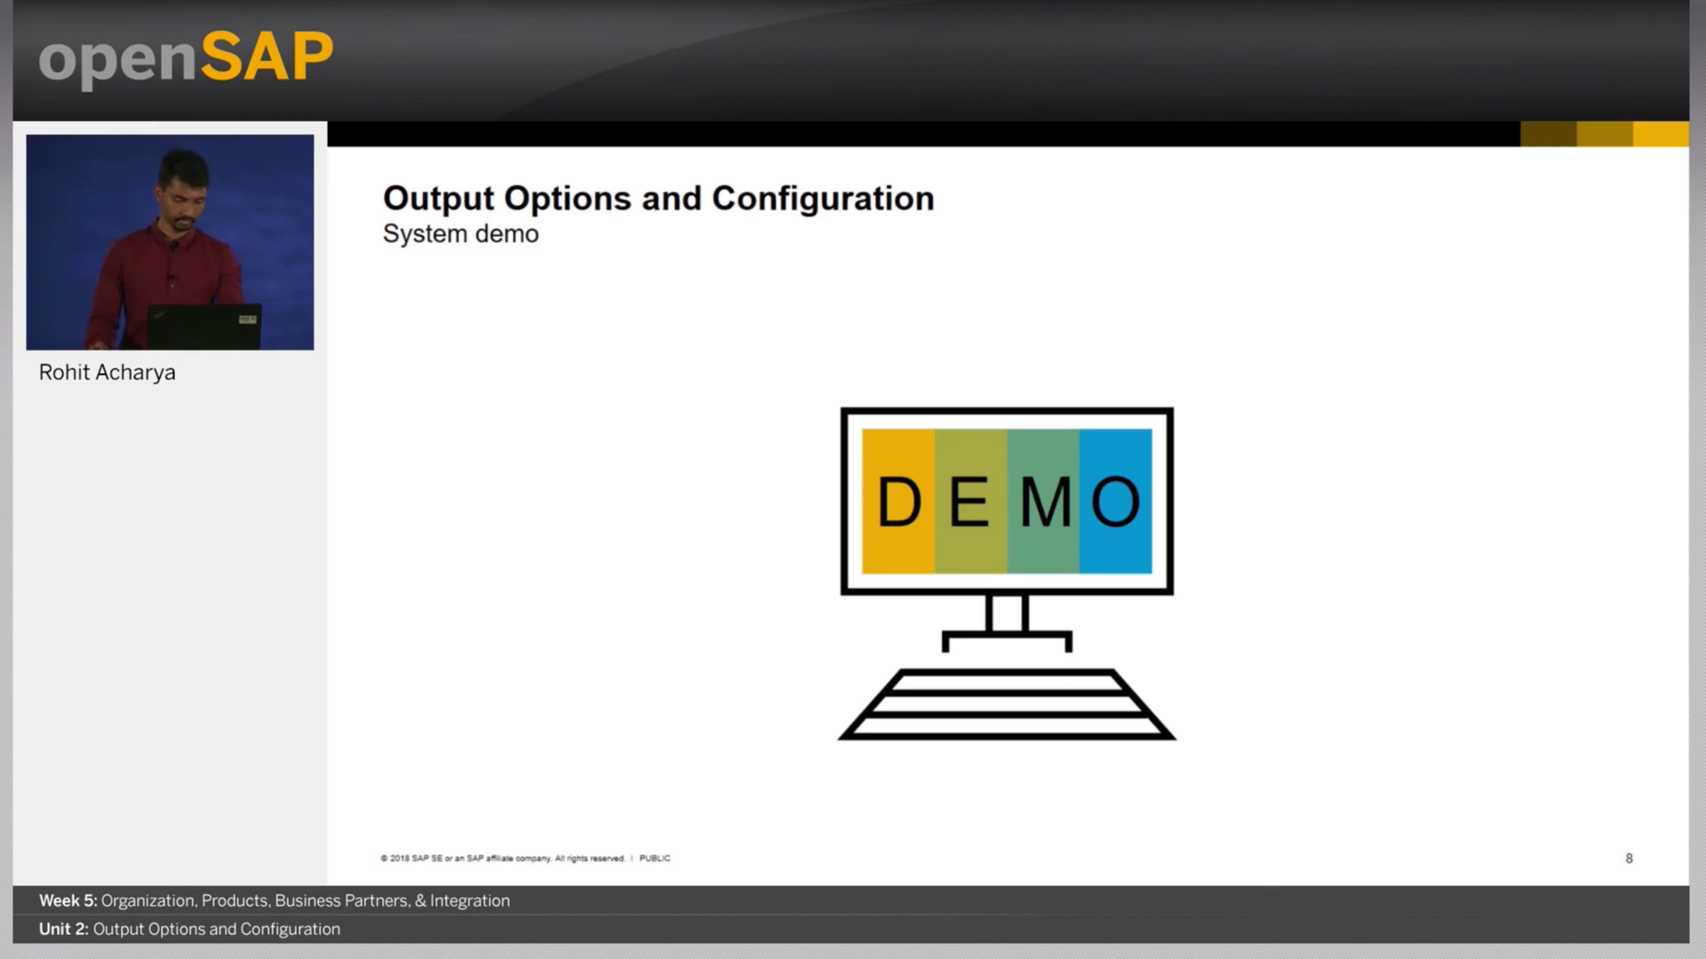
# Switch to SAP Business ByDesign and log on with the prefilled credentials, keeping the existing sessions.
pyautogui.hotkey('alt', 'Tab')
pyautogui.hotkey('alt', 'Tab')
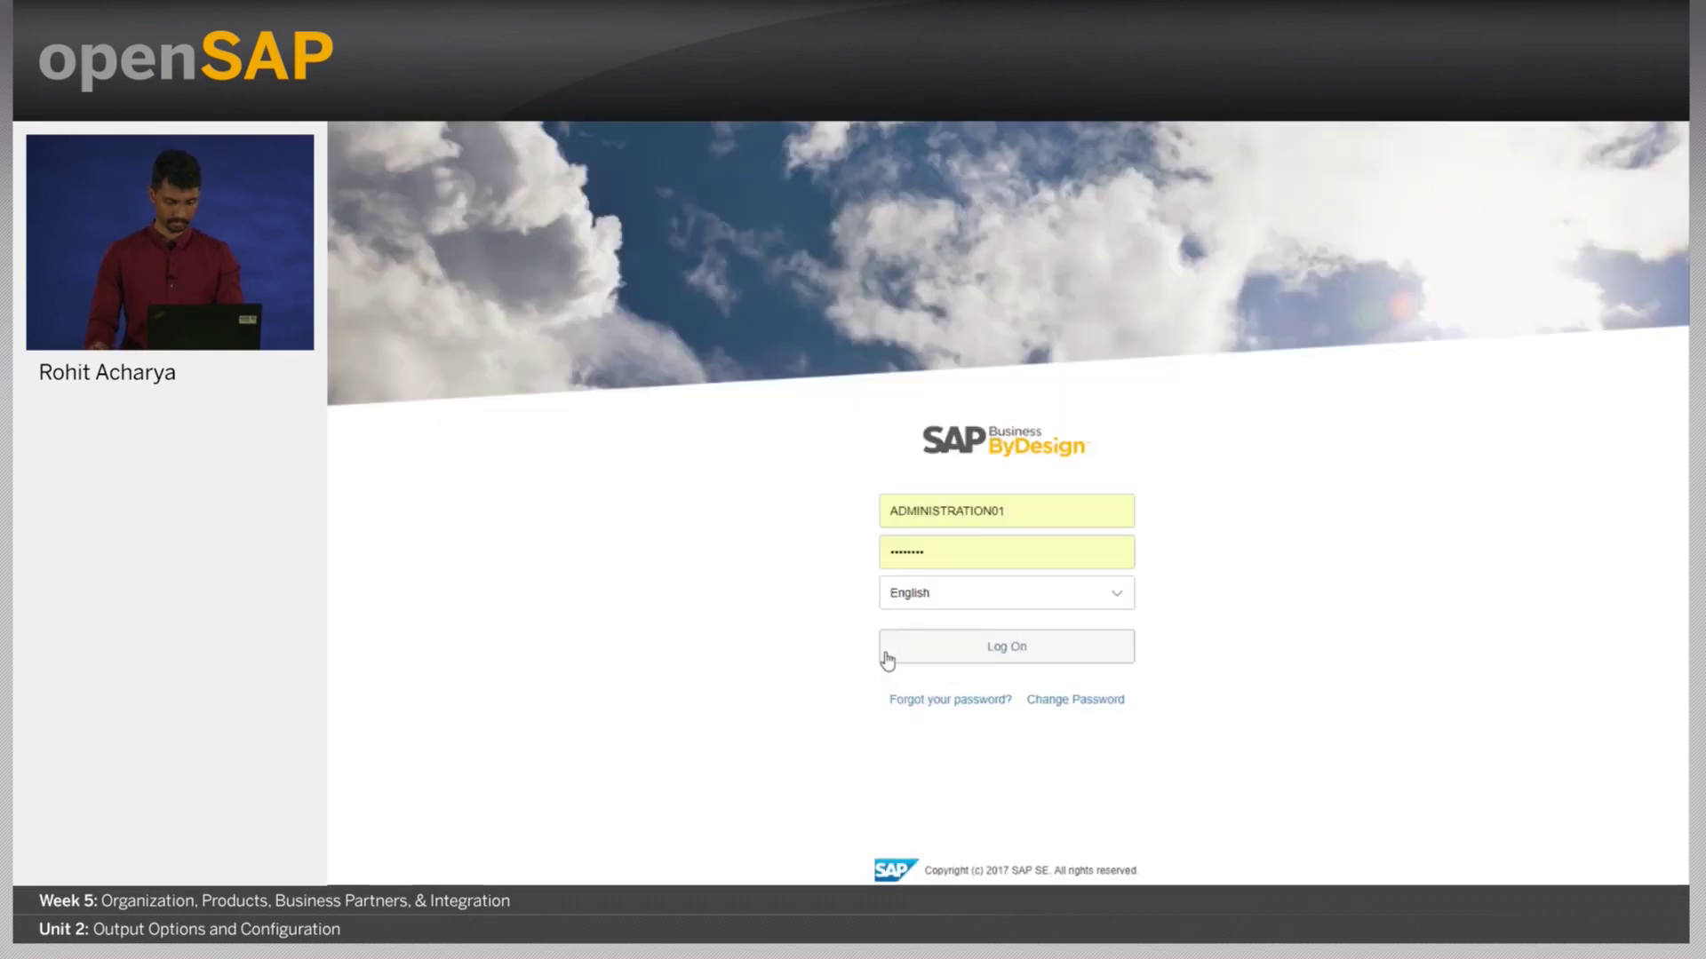
pyautogui.click(1028, 654)
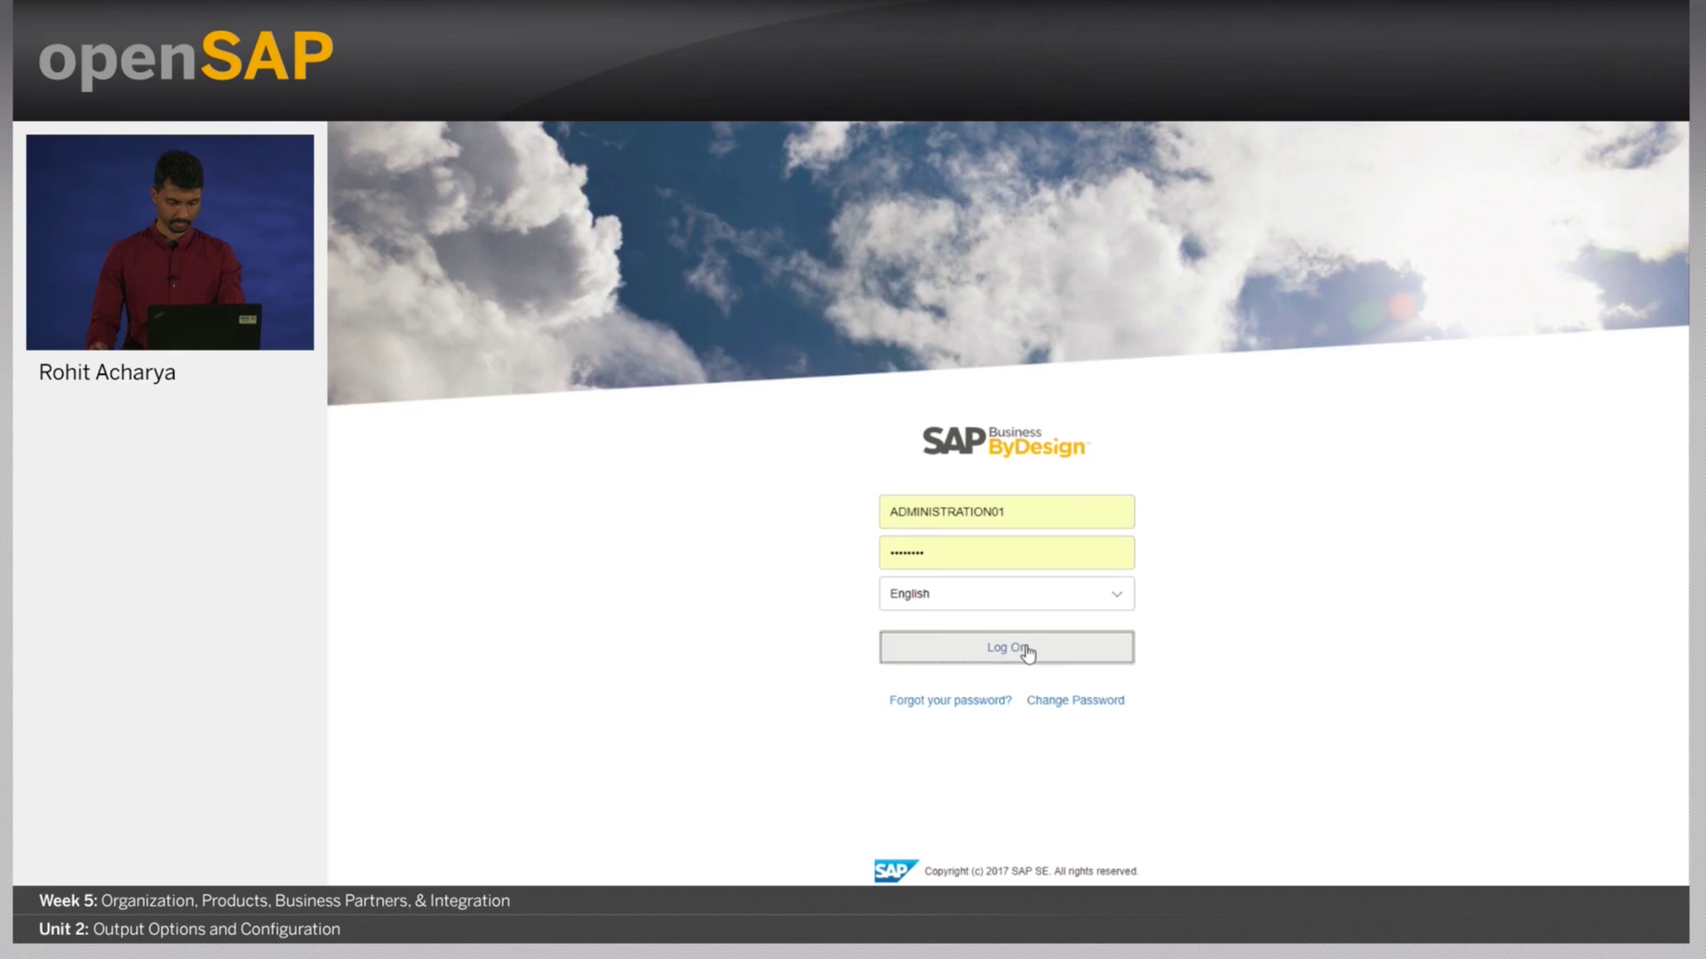
pyautogui.click(1028, 654)
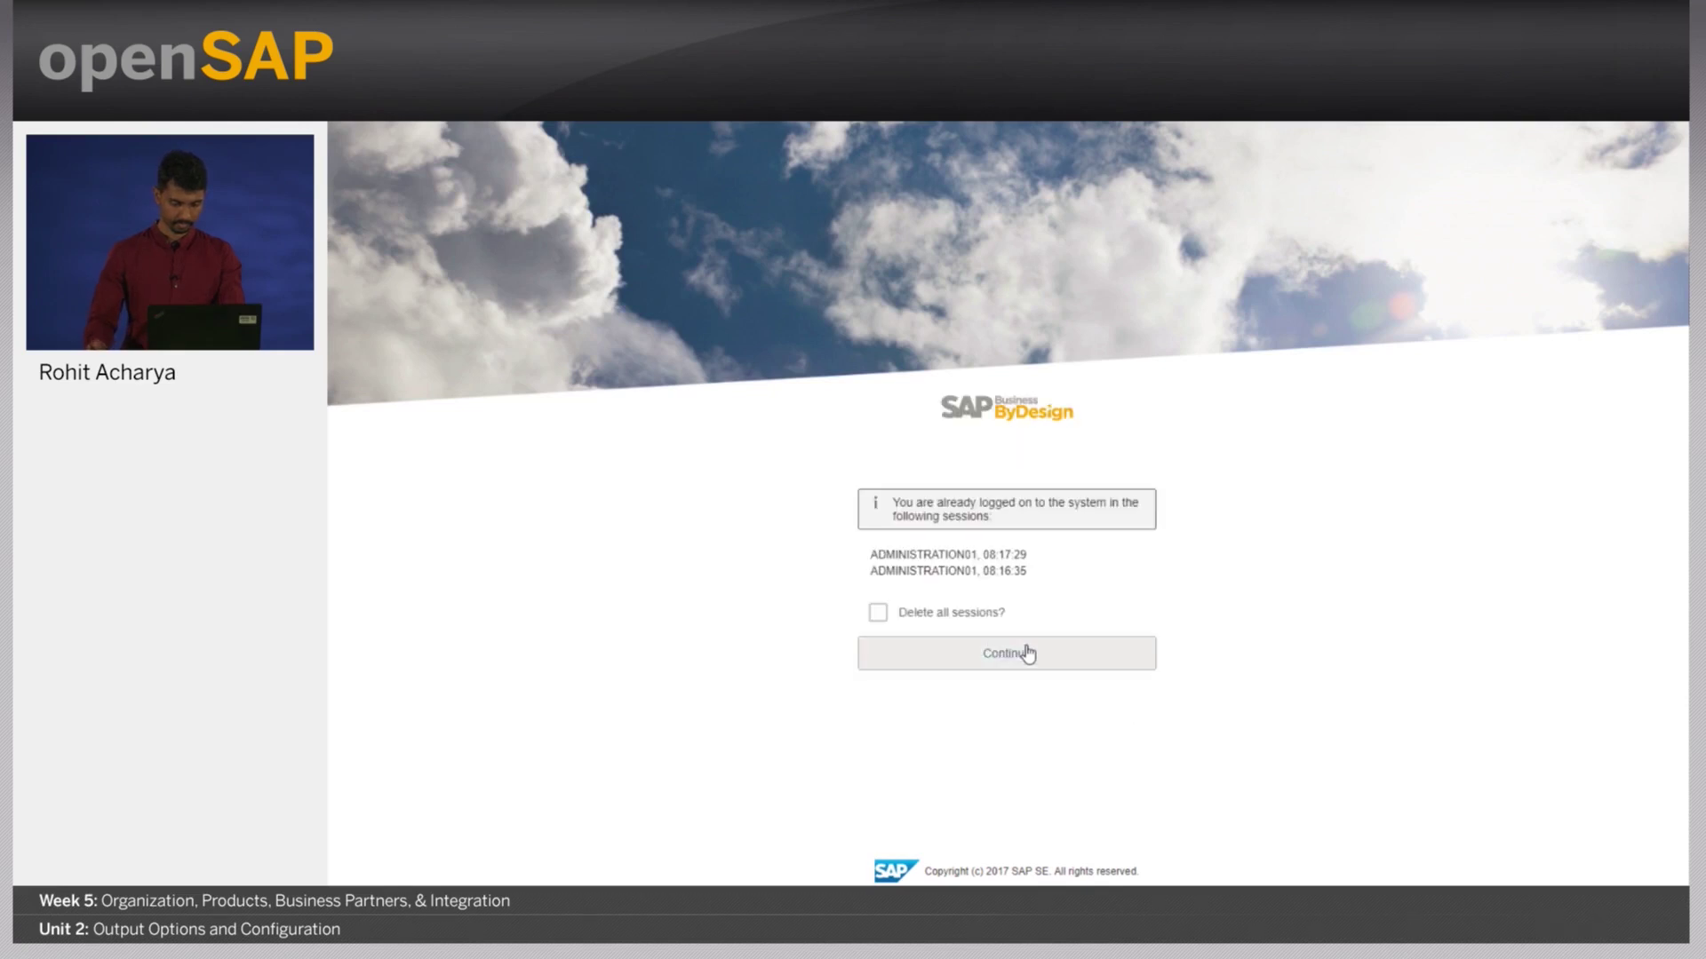
pyautogui.click(1028, 654)
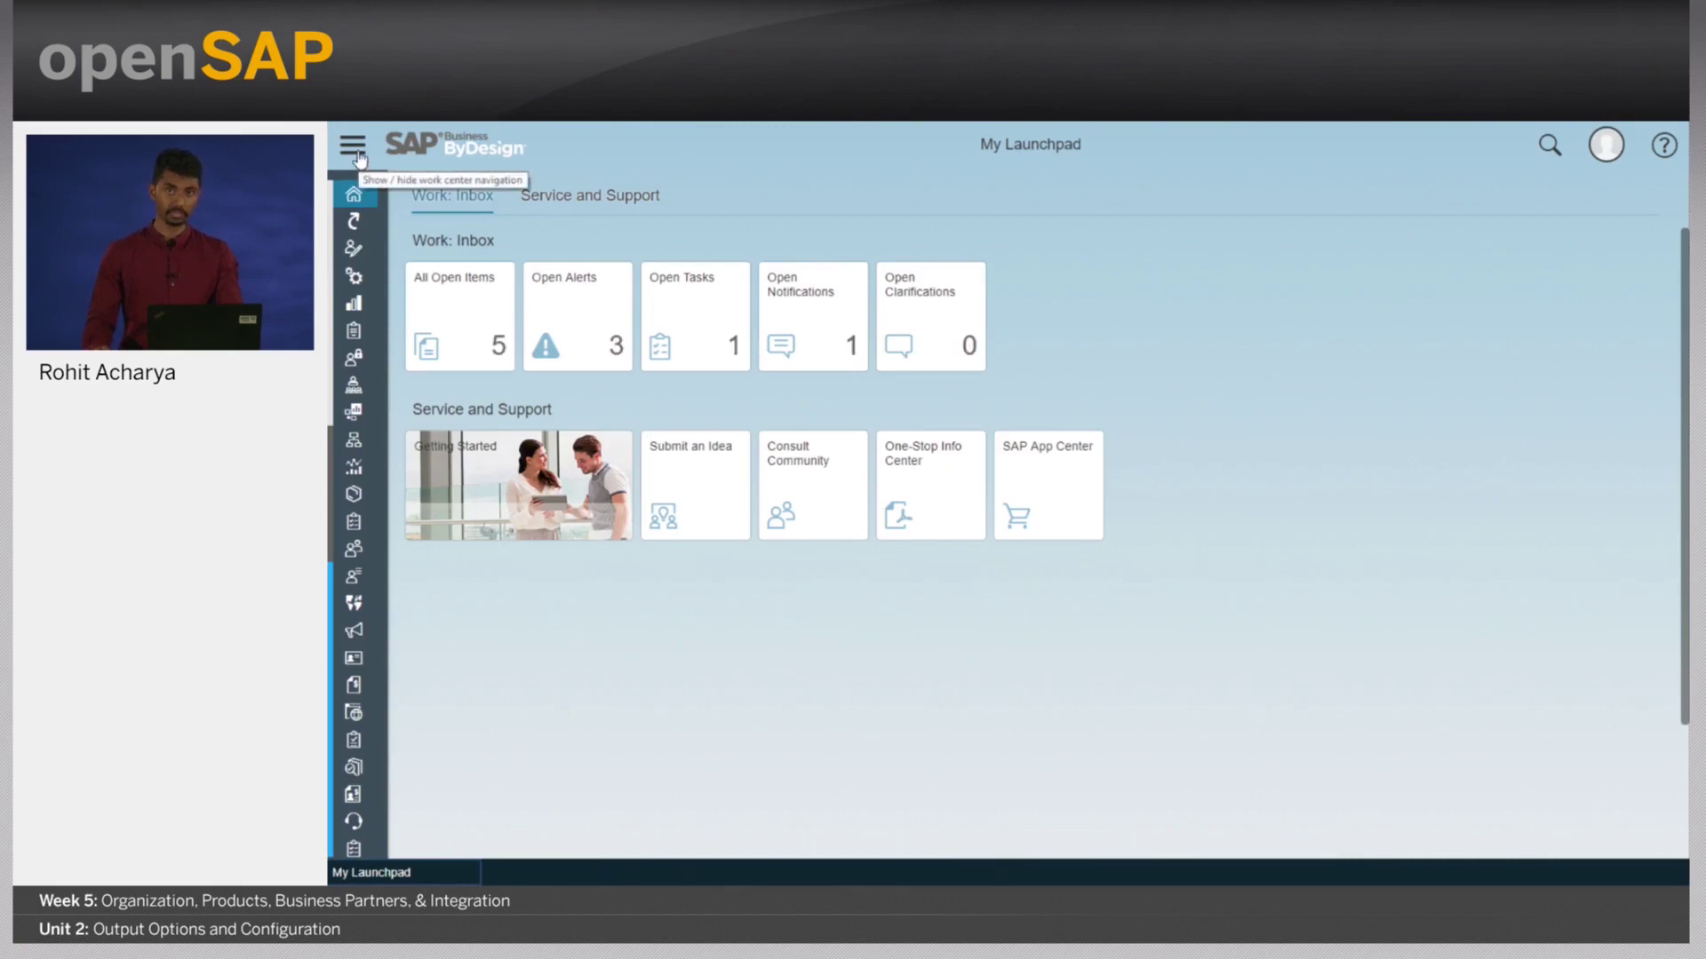
# Open Master Template Maintenance under Application and User Management and show the Form Master Templates.
pyautogui.click(358, 158)
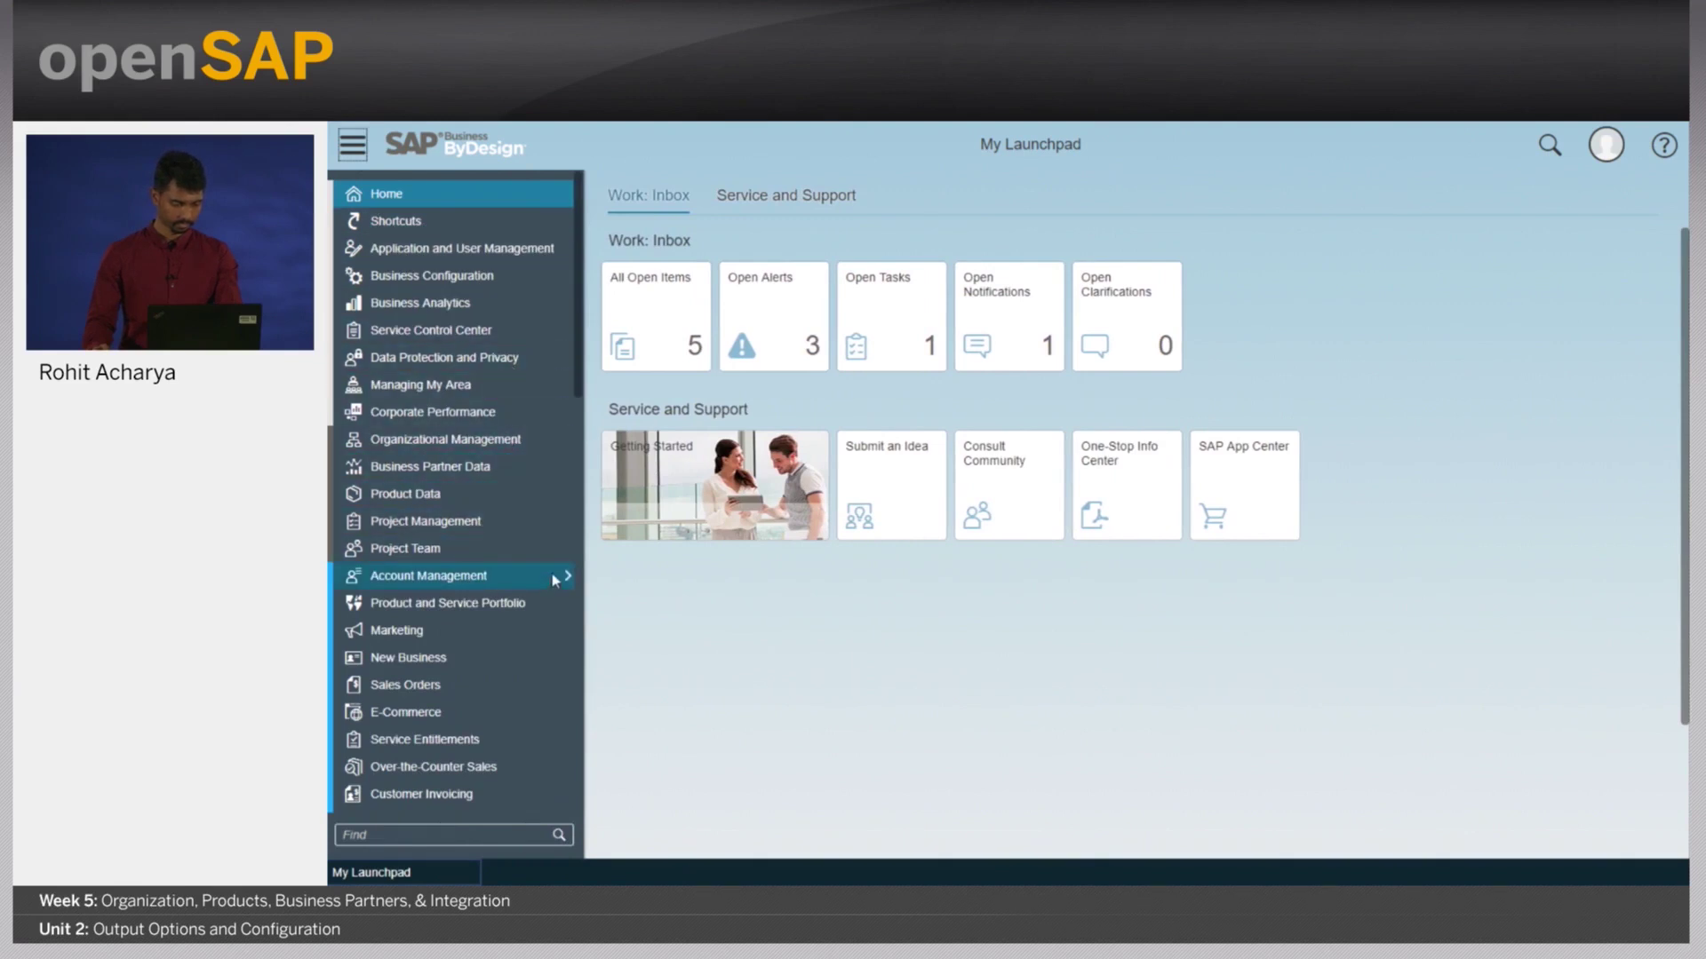
pyautogui.click(569, 252)
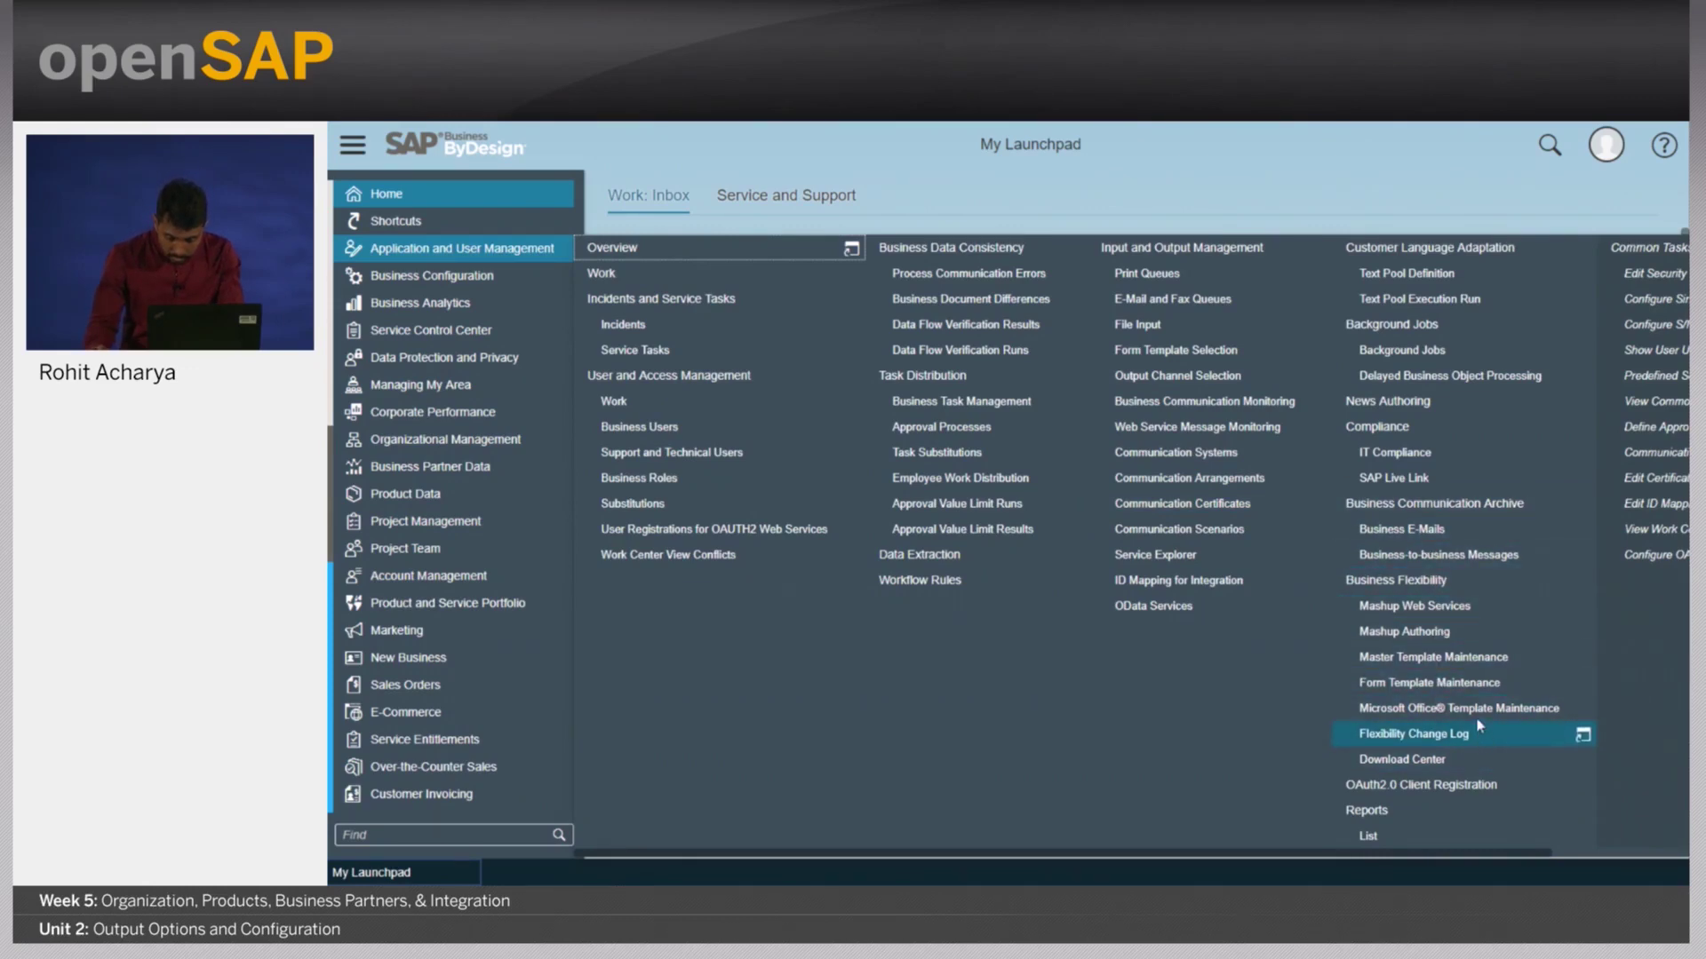
pyautogui.click(1453, 657)
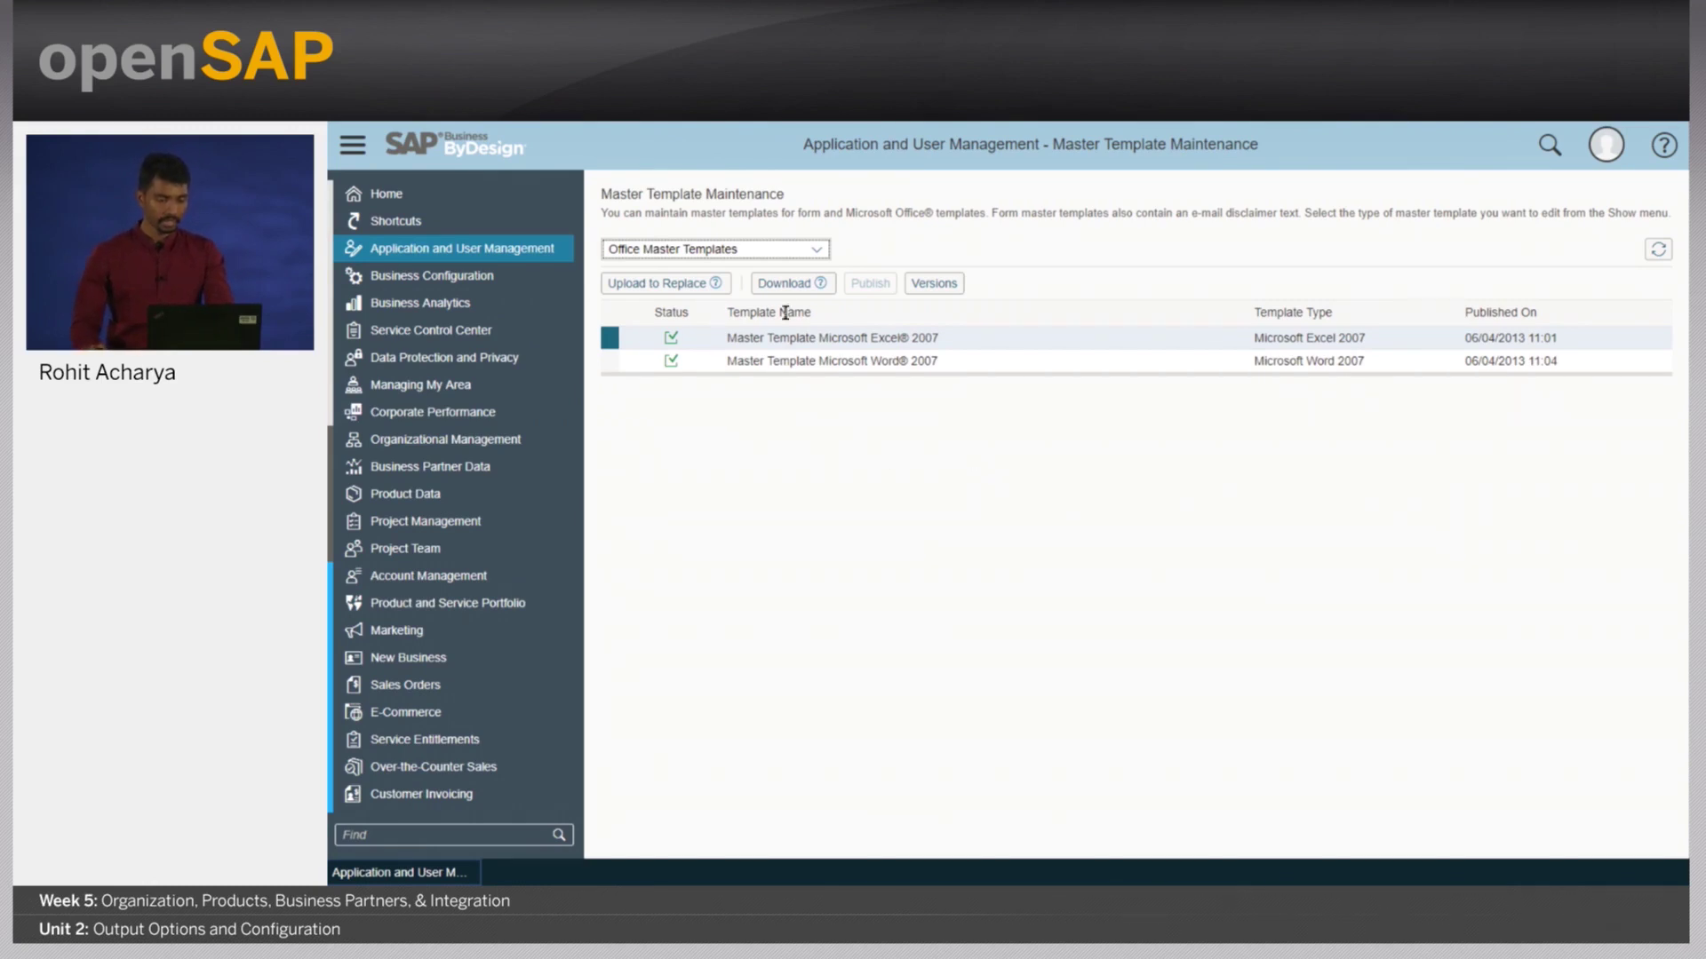
pyautogui.click(817, 252)
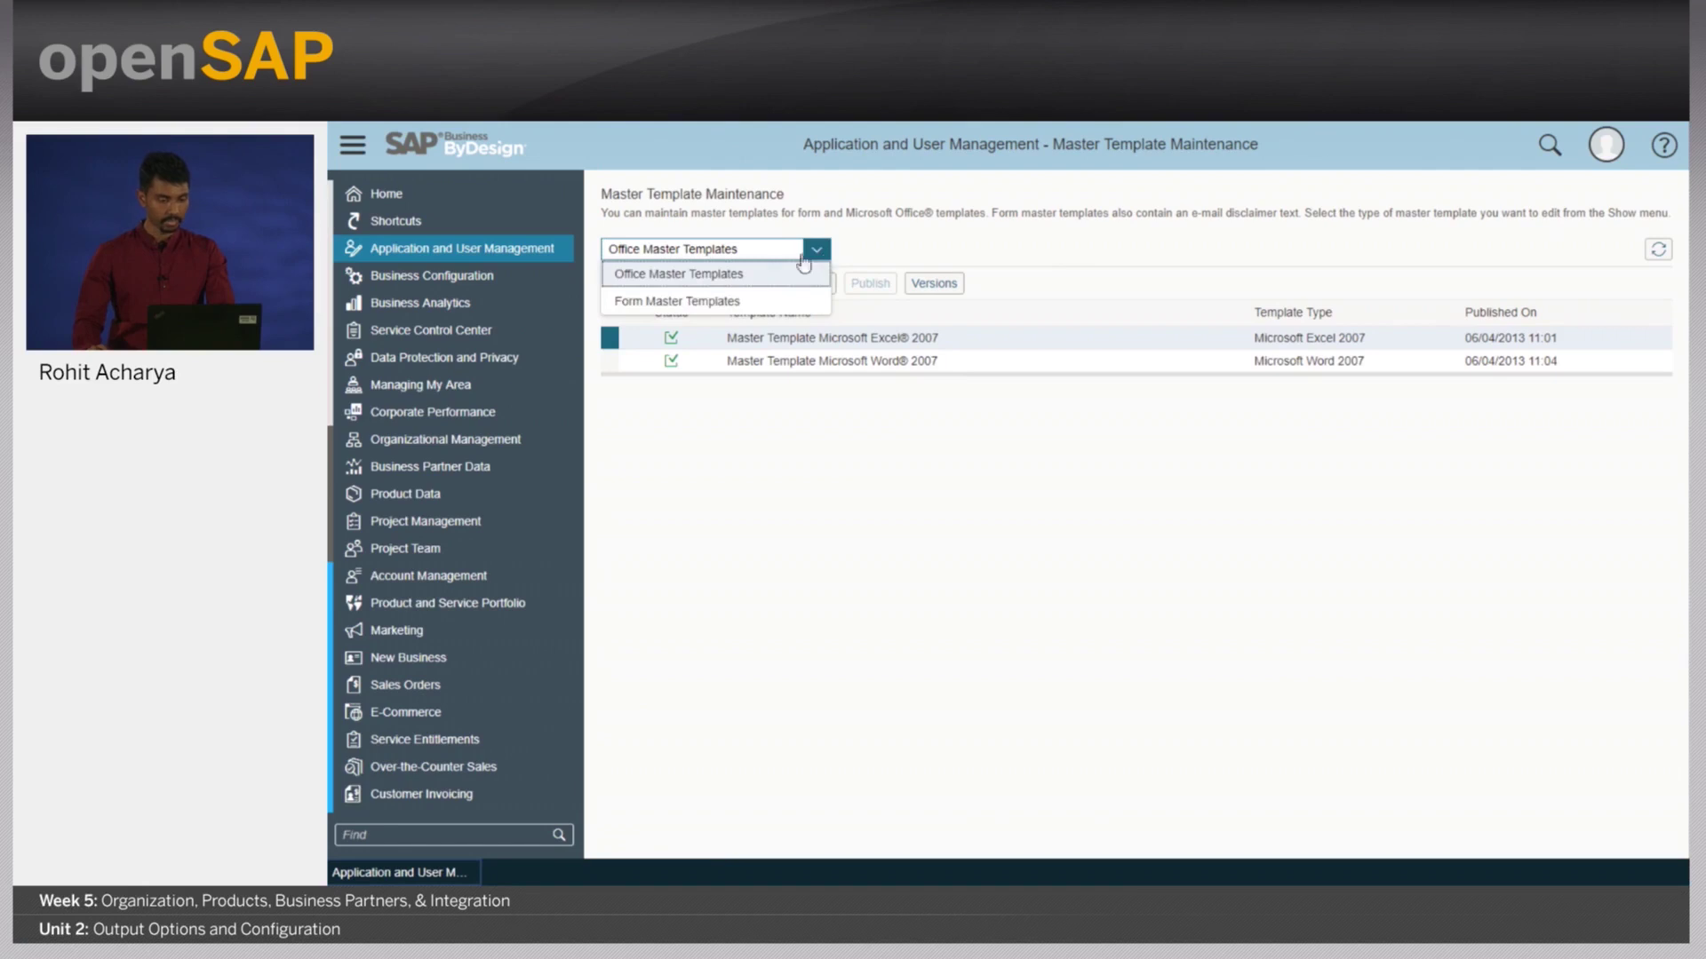
pyautogui.click(688, 304)
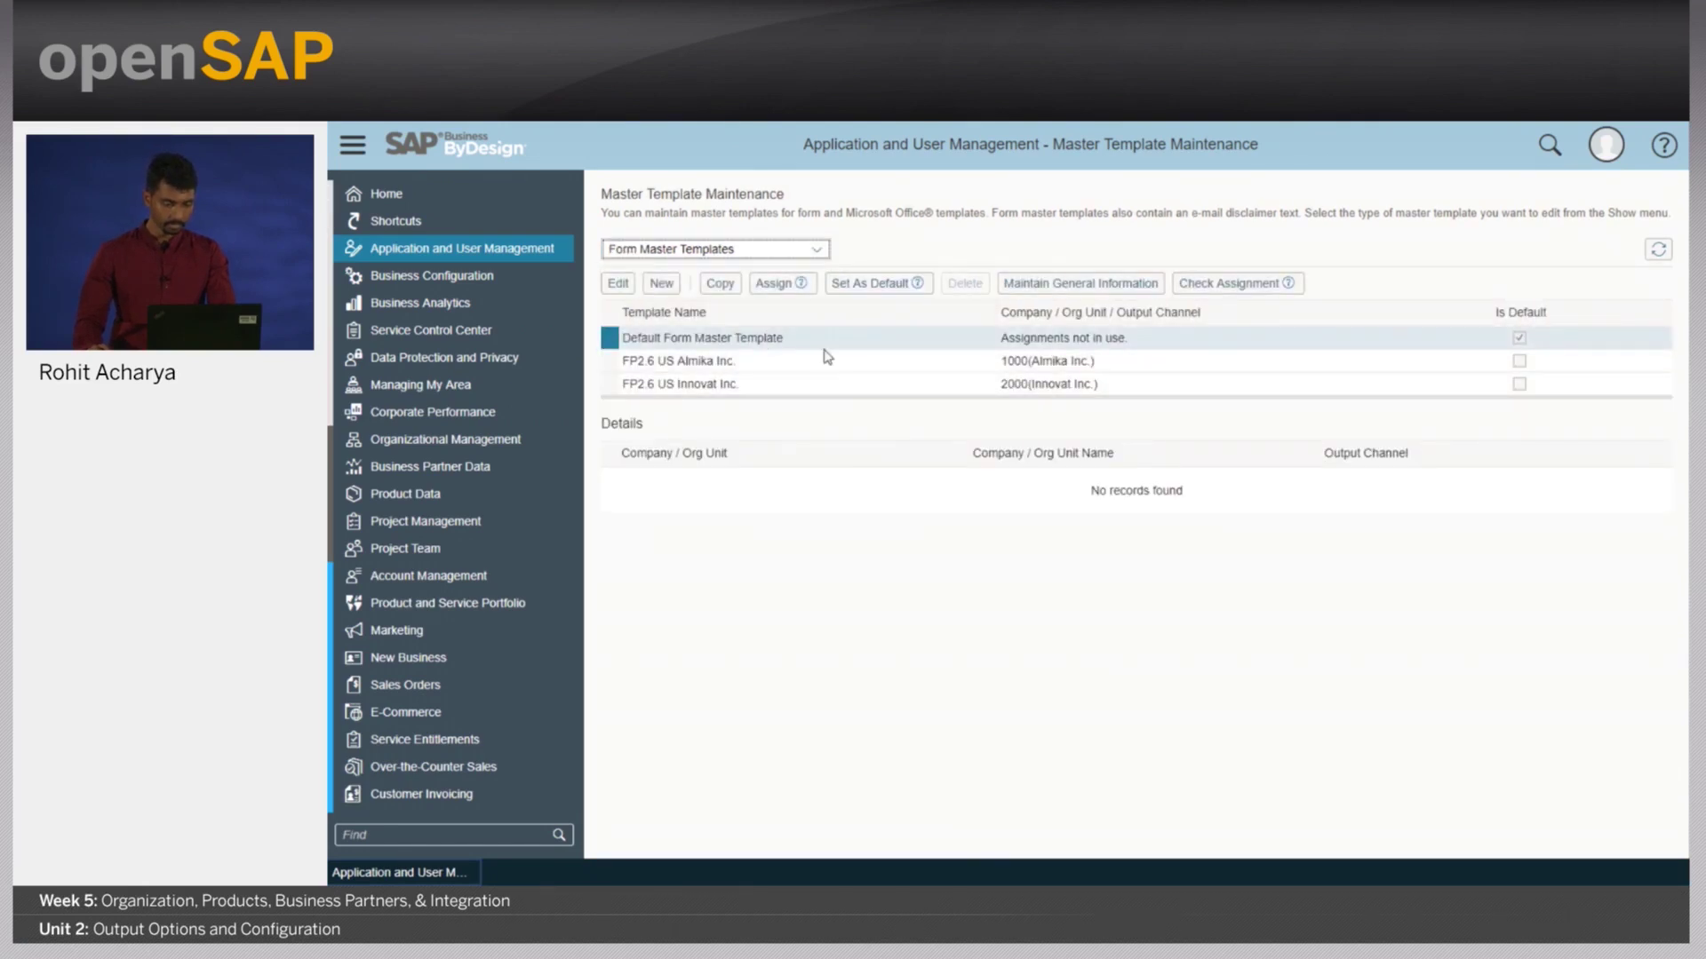
# Open the FP2.6 US Almika Inc. form master template for editing and review its header, sender address and footer settings.
pyautogui.click(609, 361)
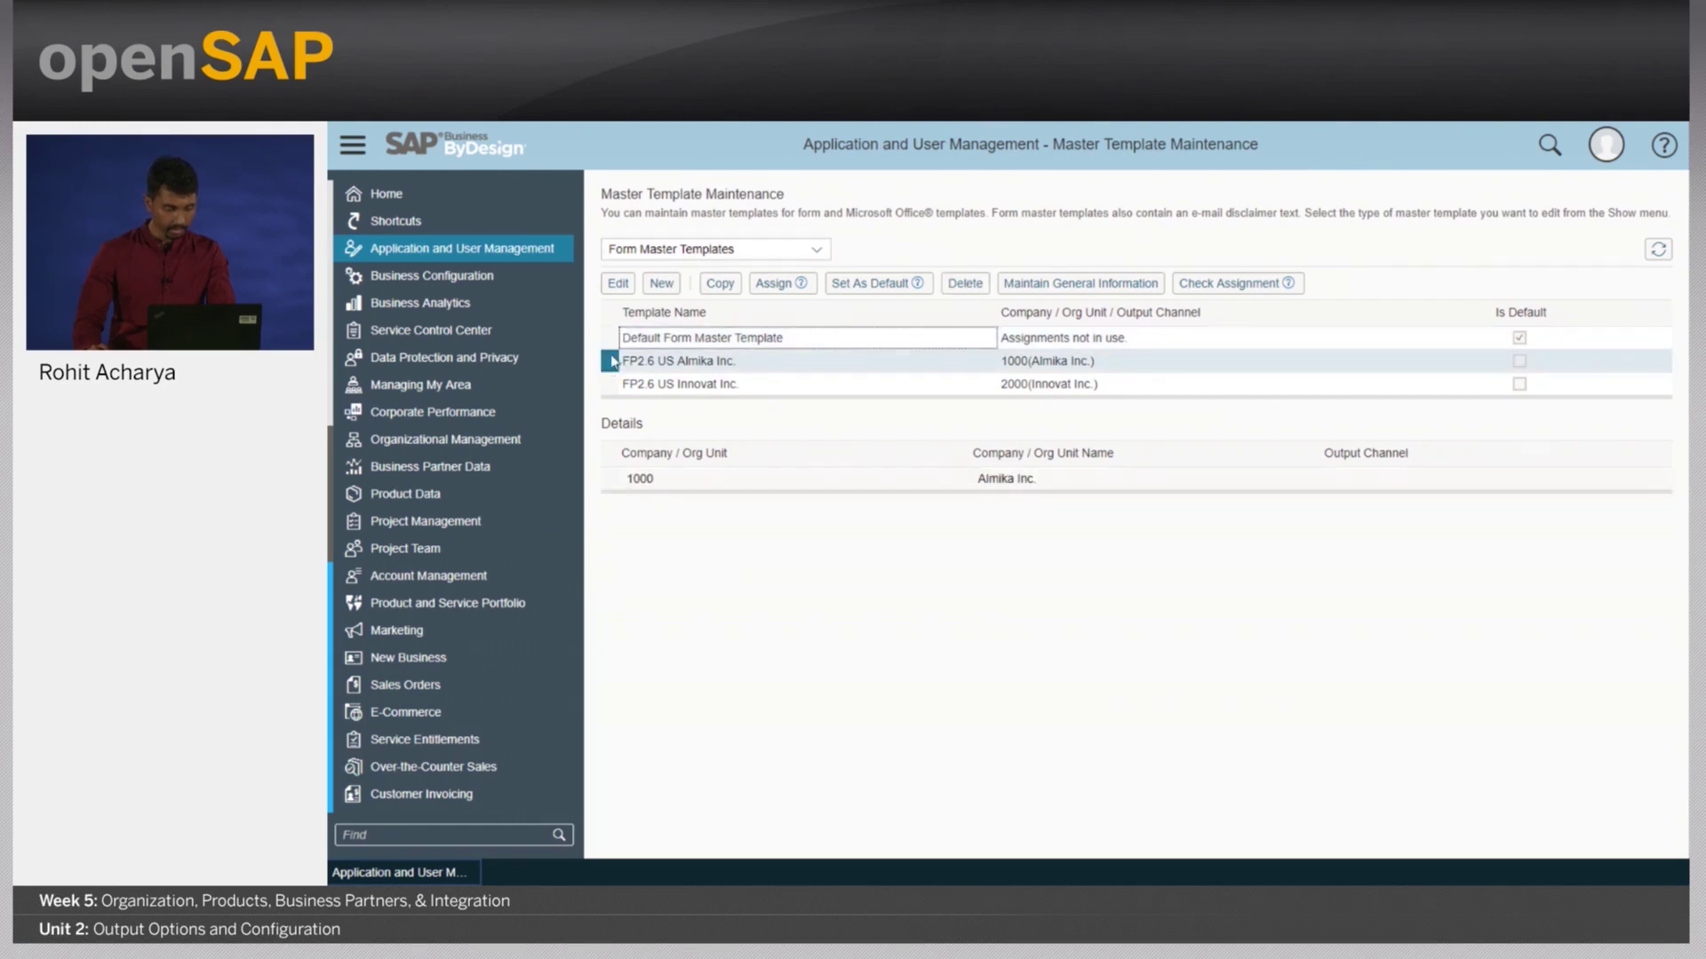
pyautogui.click(617, 284)
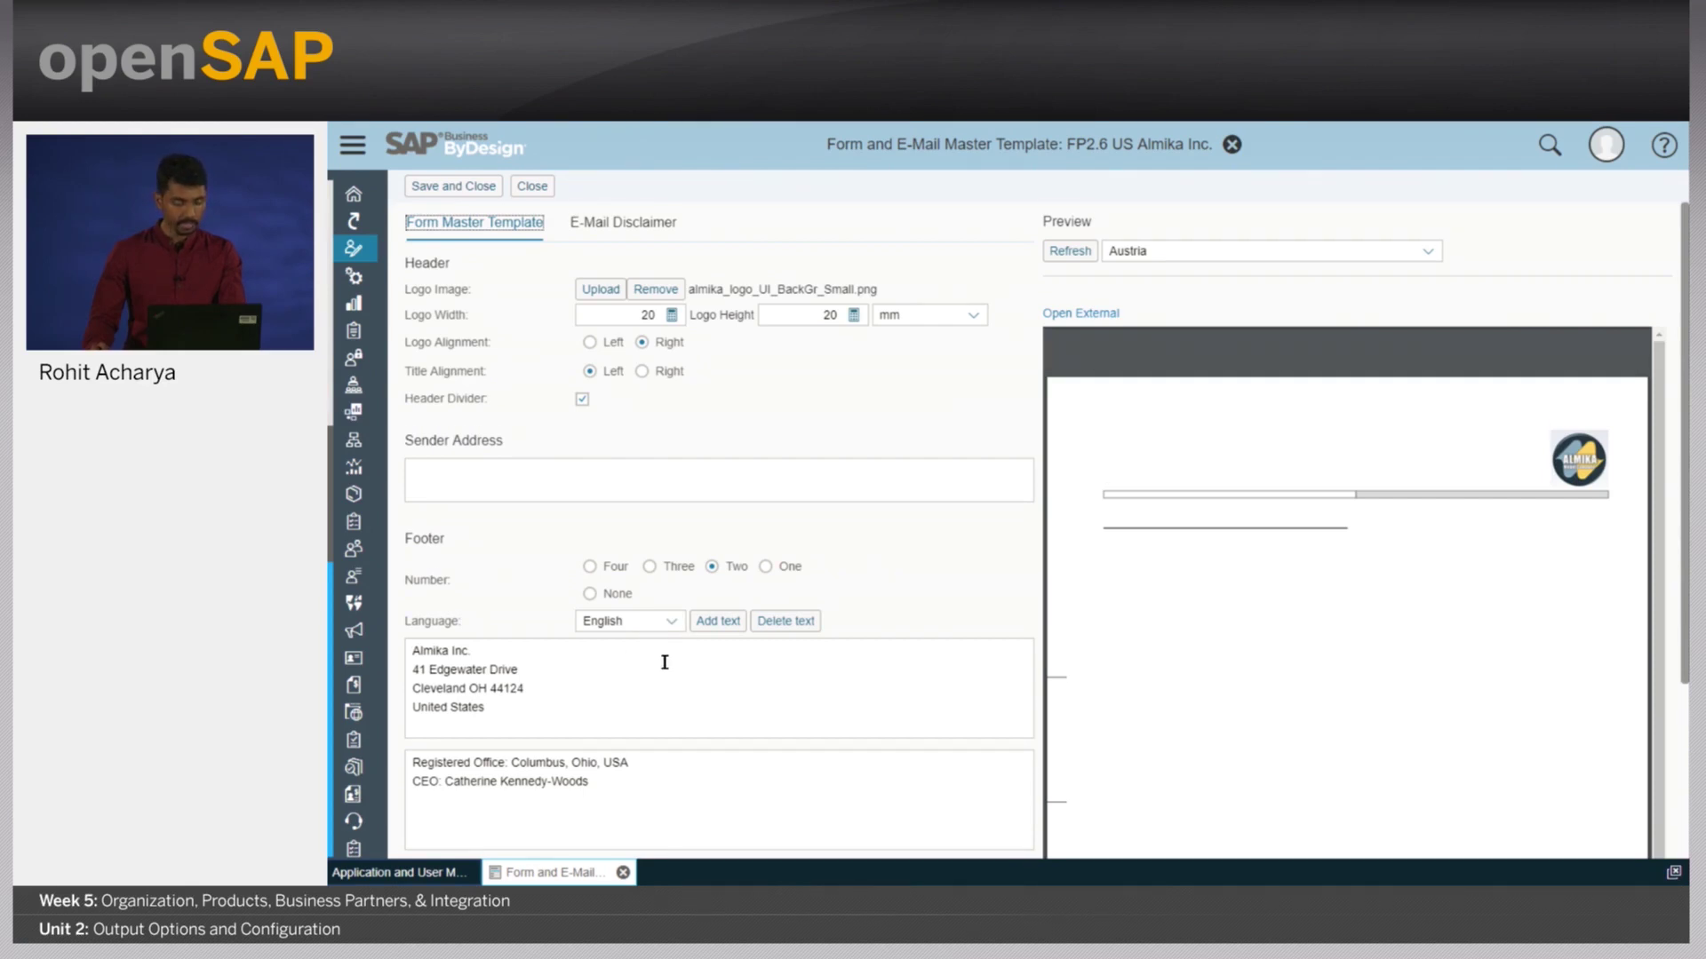
pyautogui.scroll(-2, 664, 662)
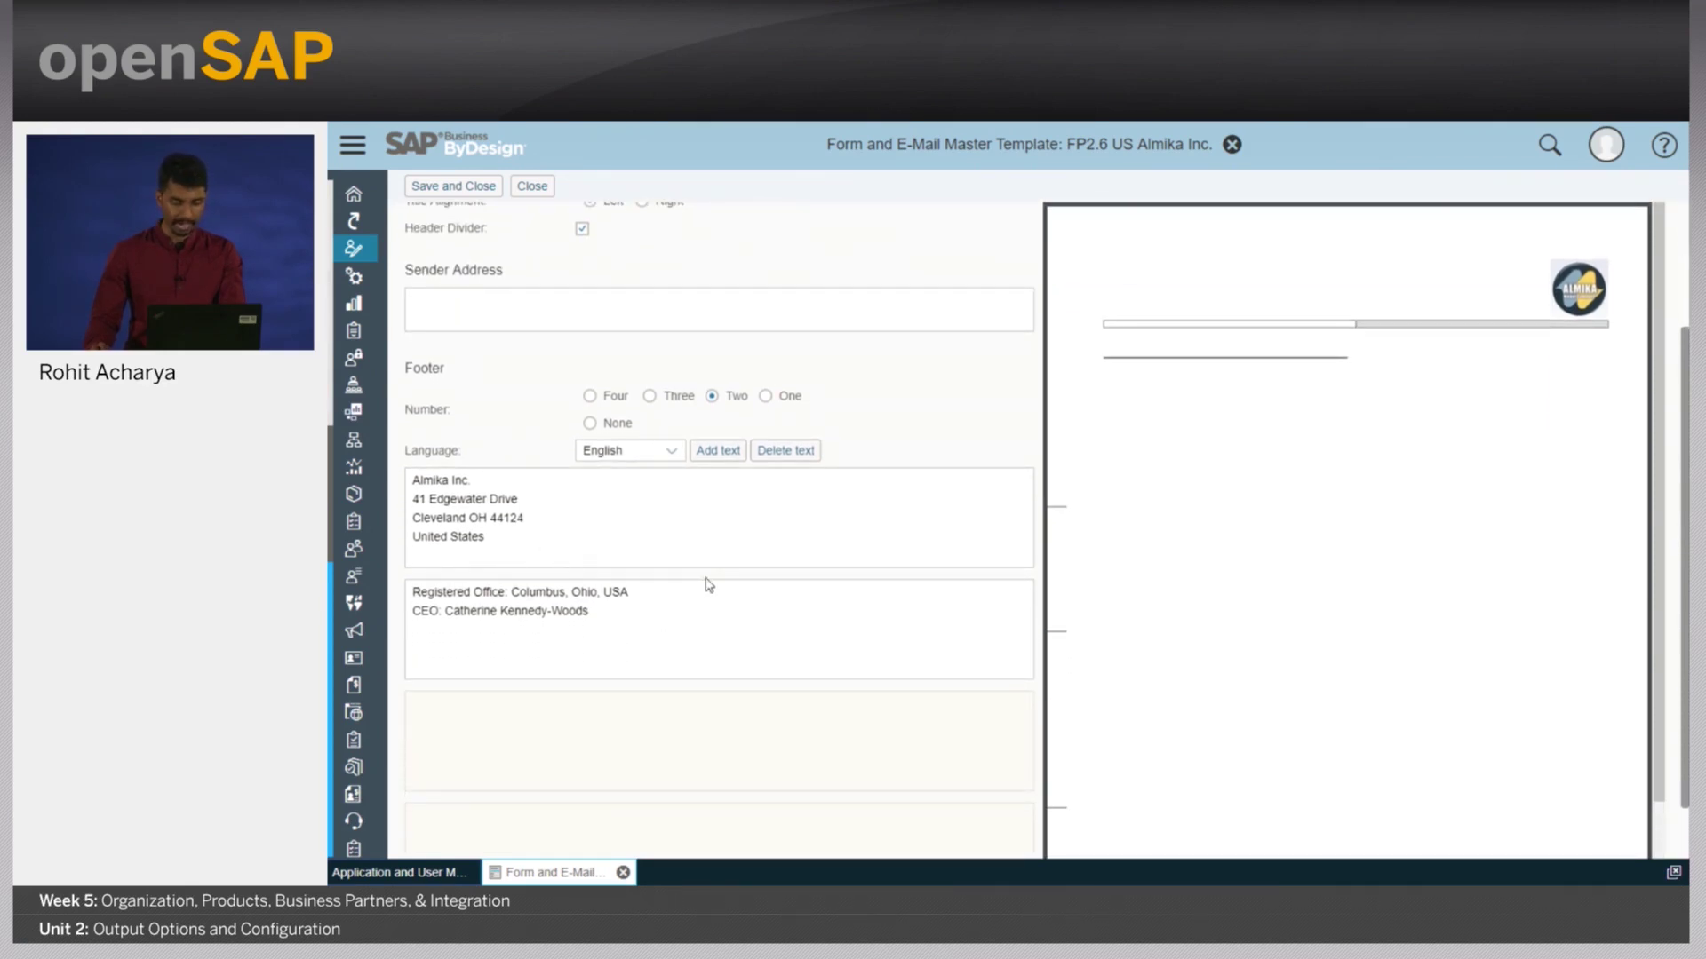
pyautogui.scroll(2, 706, 582)
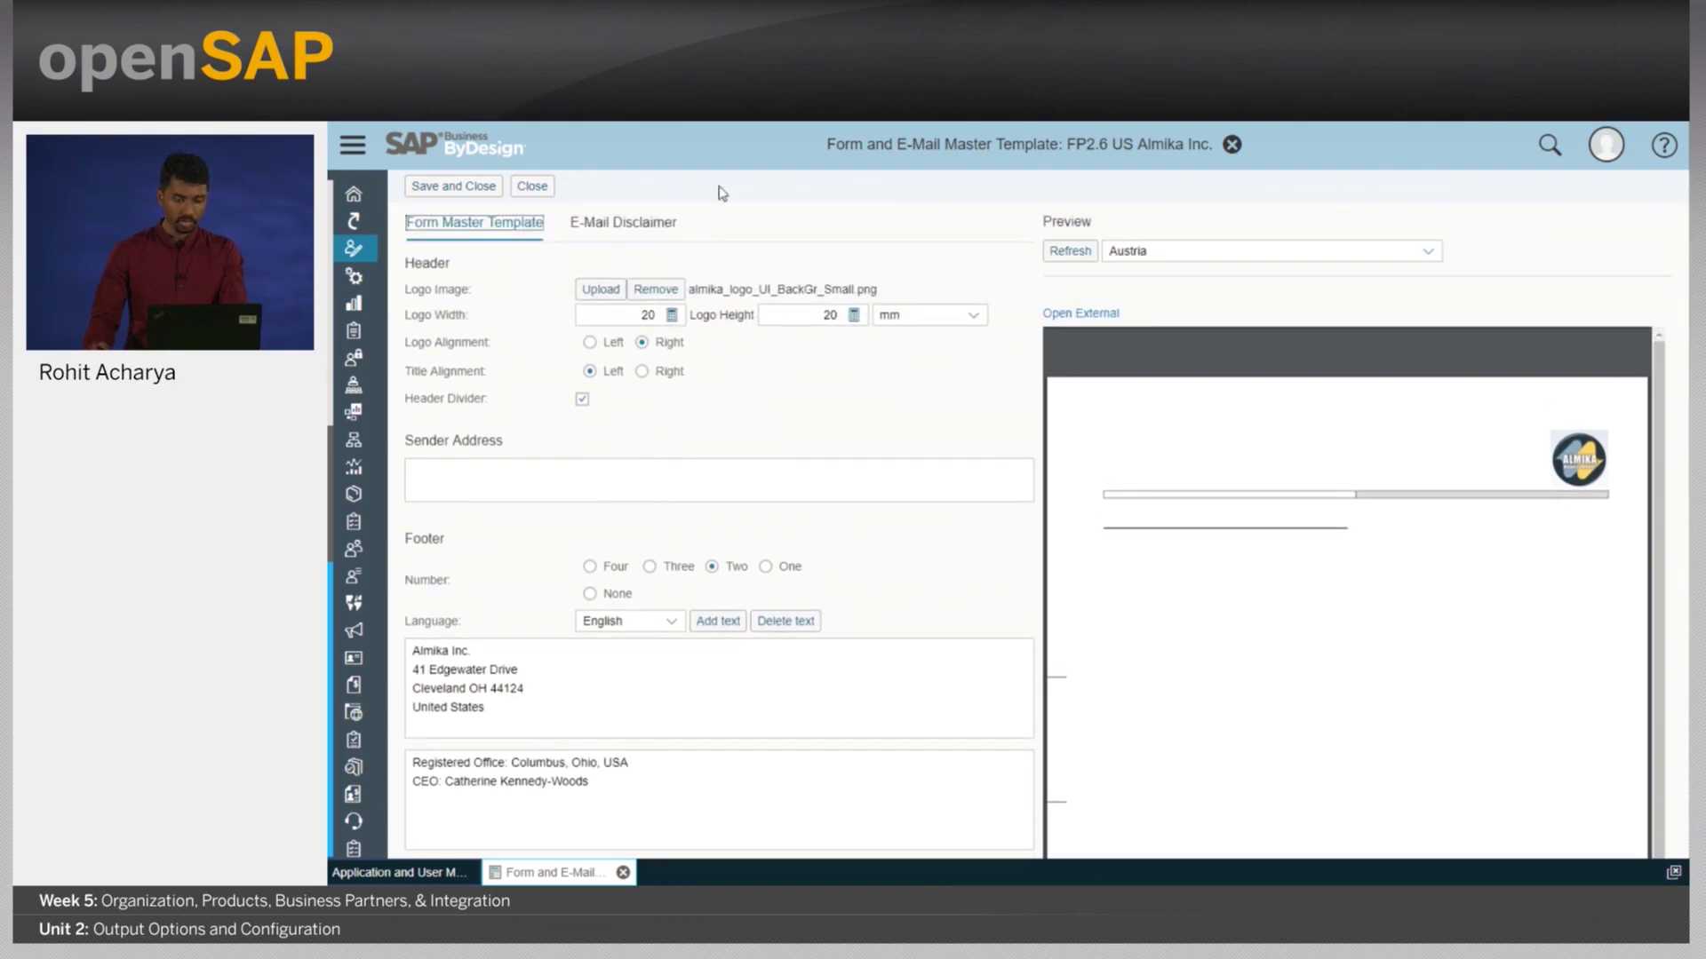
# View the master template's e-mail disclaimer, and close the template without saving changes.
pyautogui.click(644, 233)
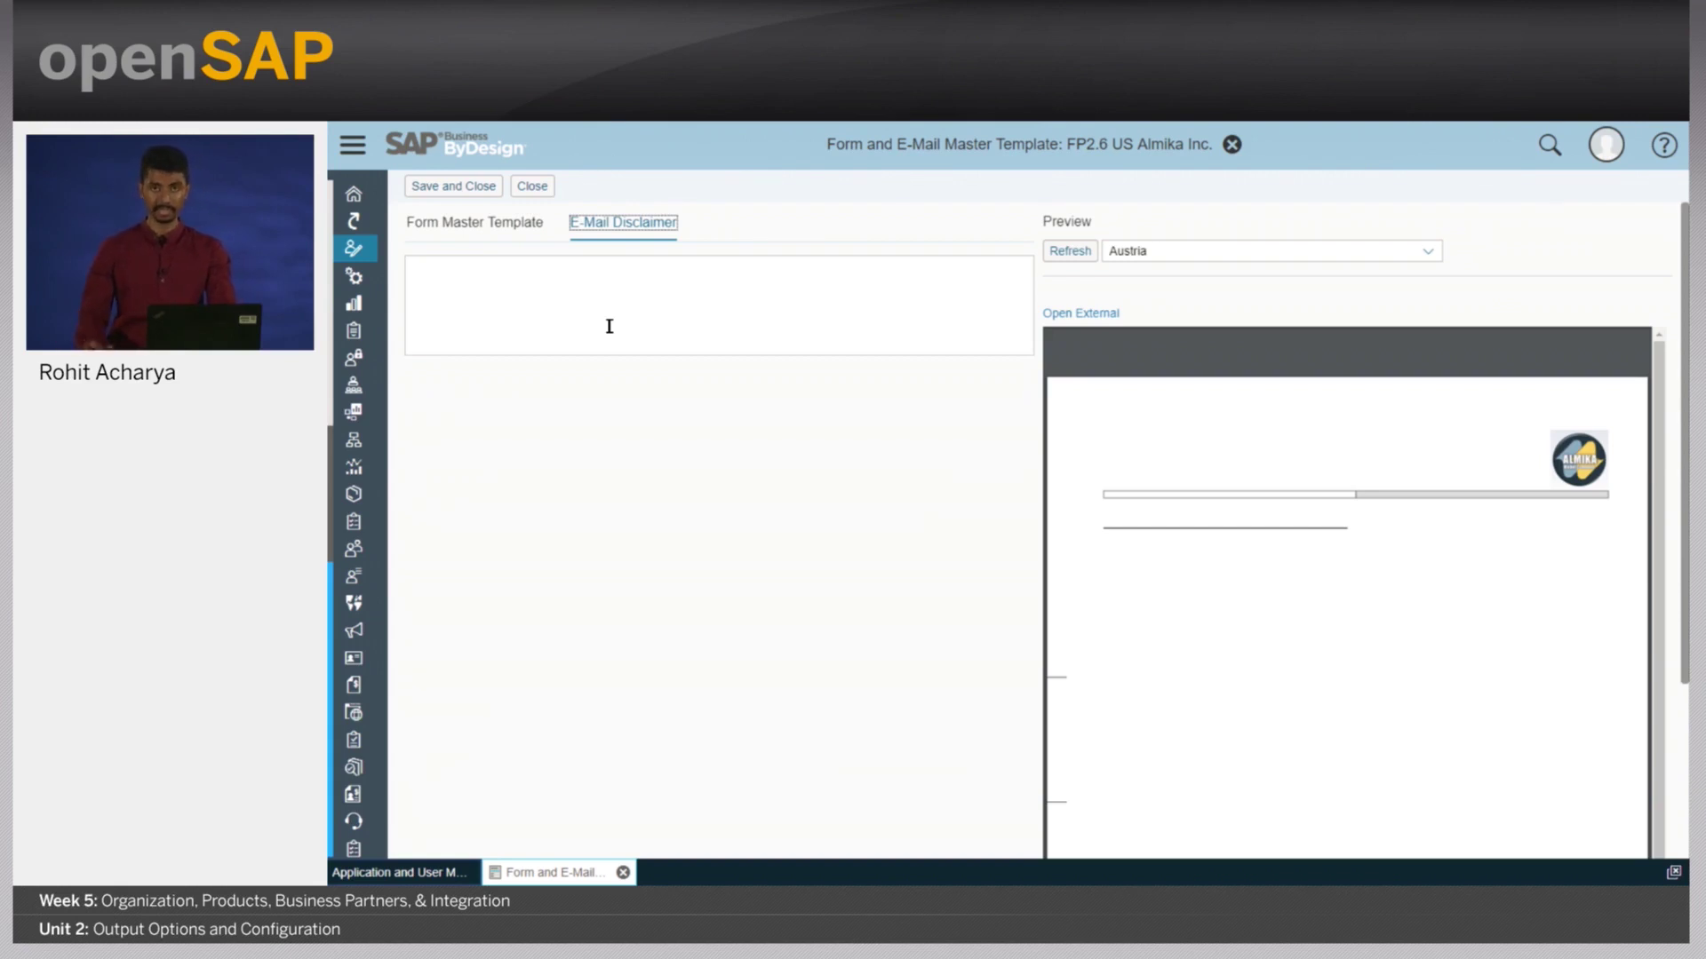
pyautogui.click(548, 193)
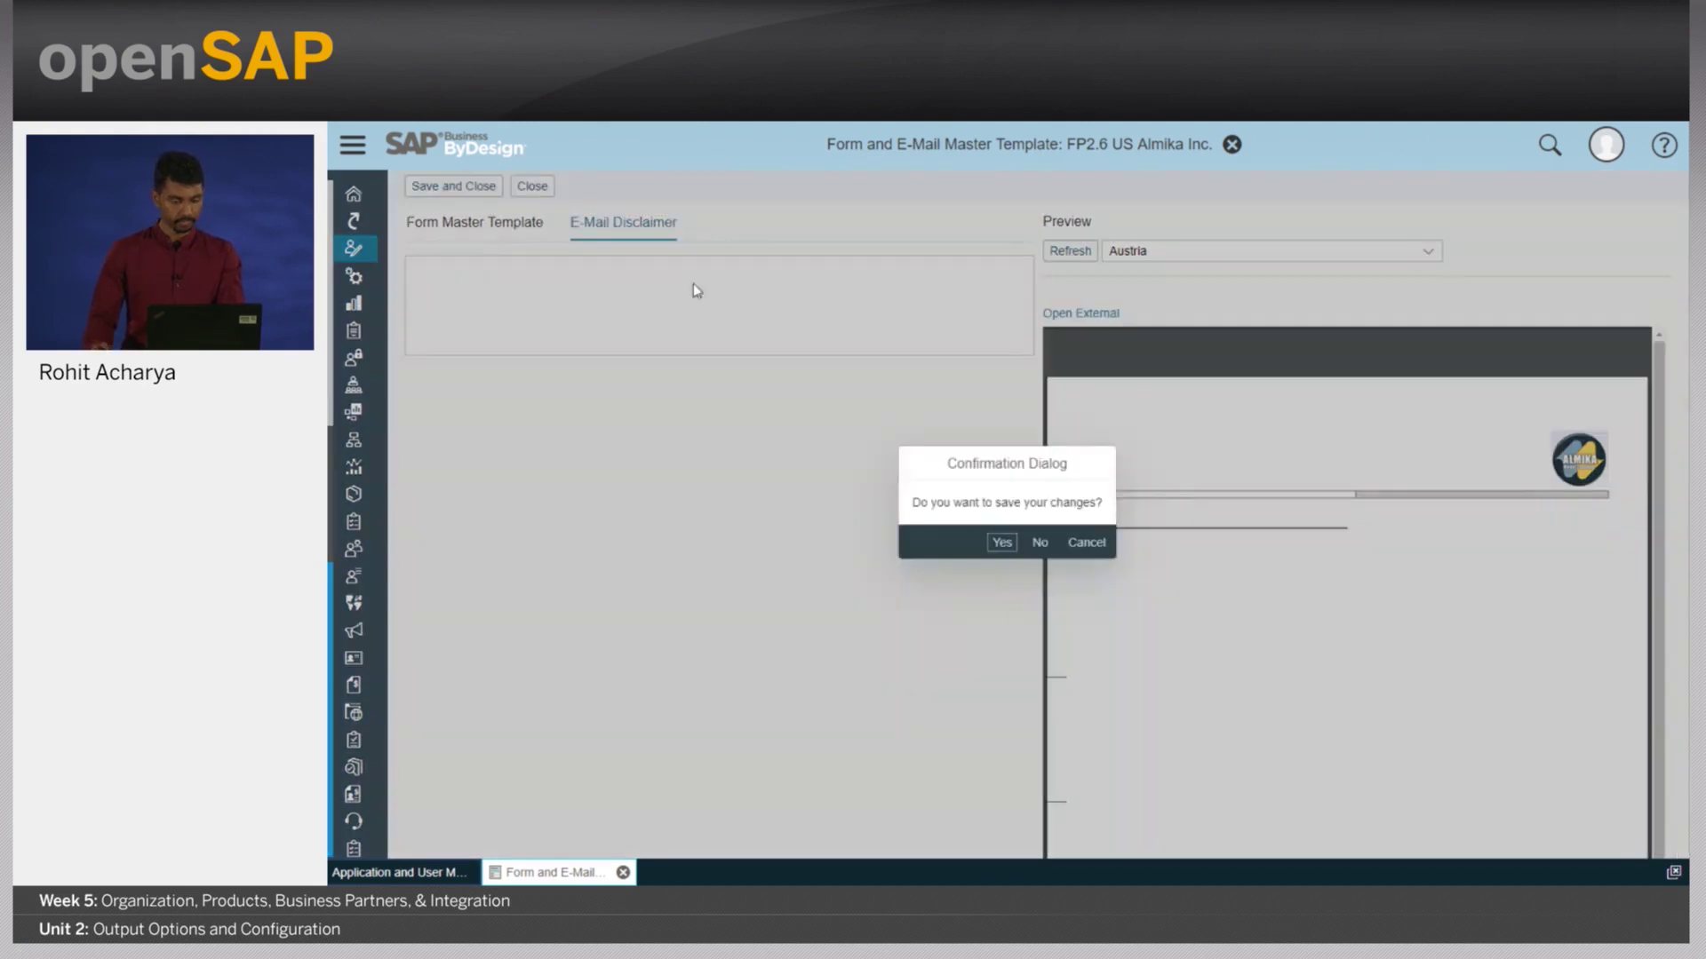
pyautogui.click(1038, 544)
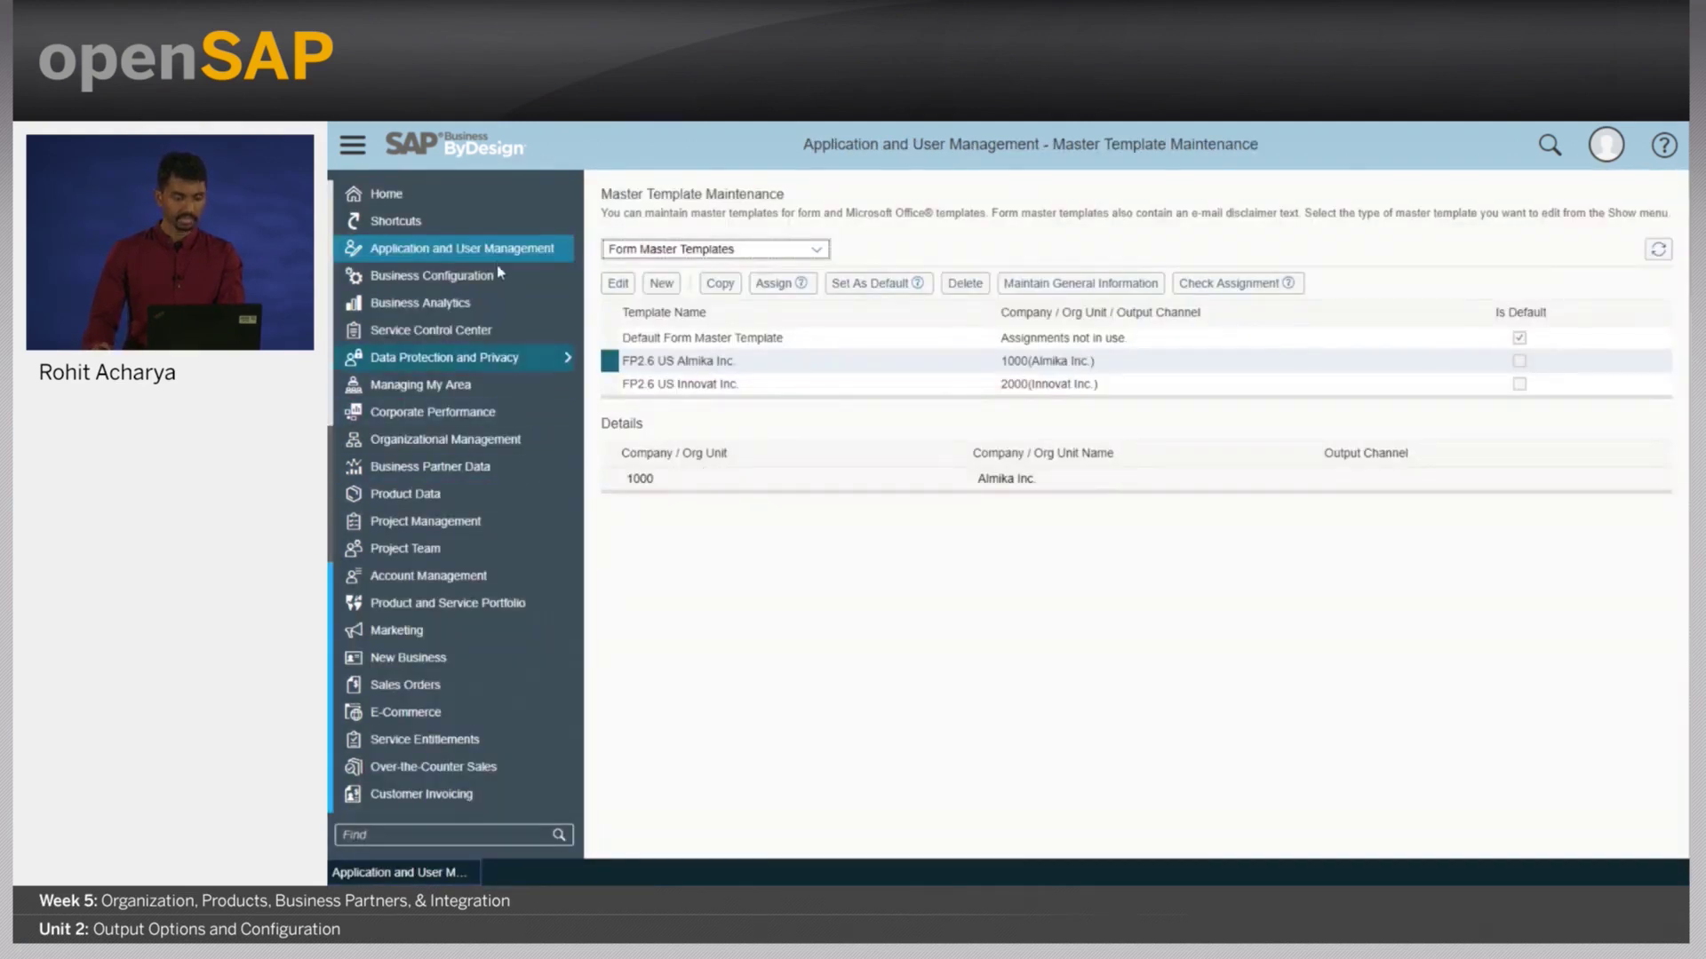
# Open Form Template Maintenance and filter the active forms by the Customer Invoice template group (C41).
pyautogui.click(569, 250)
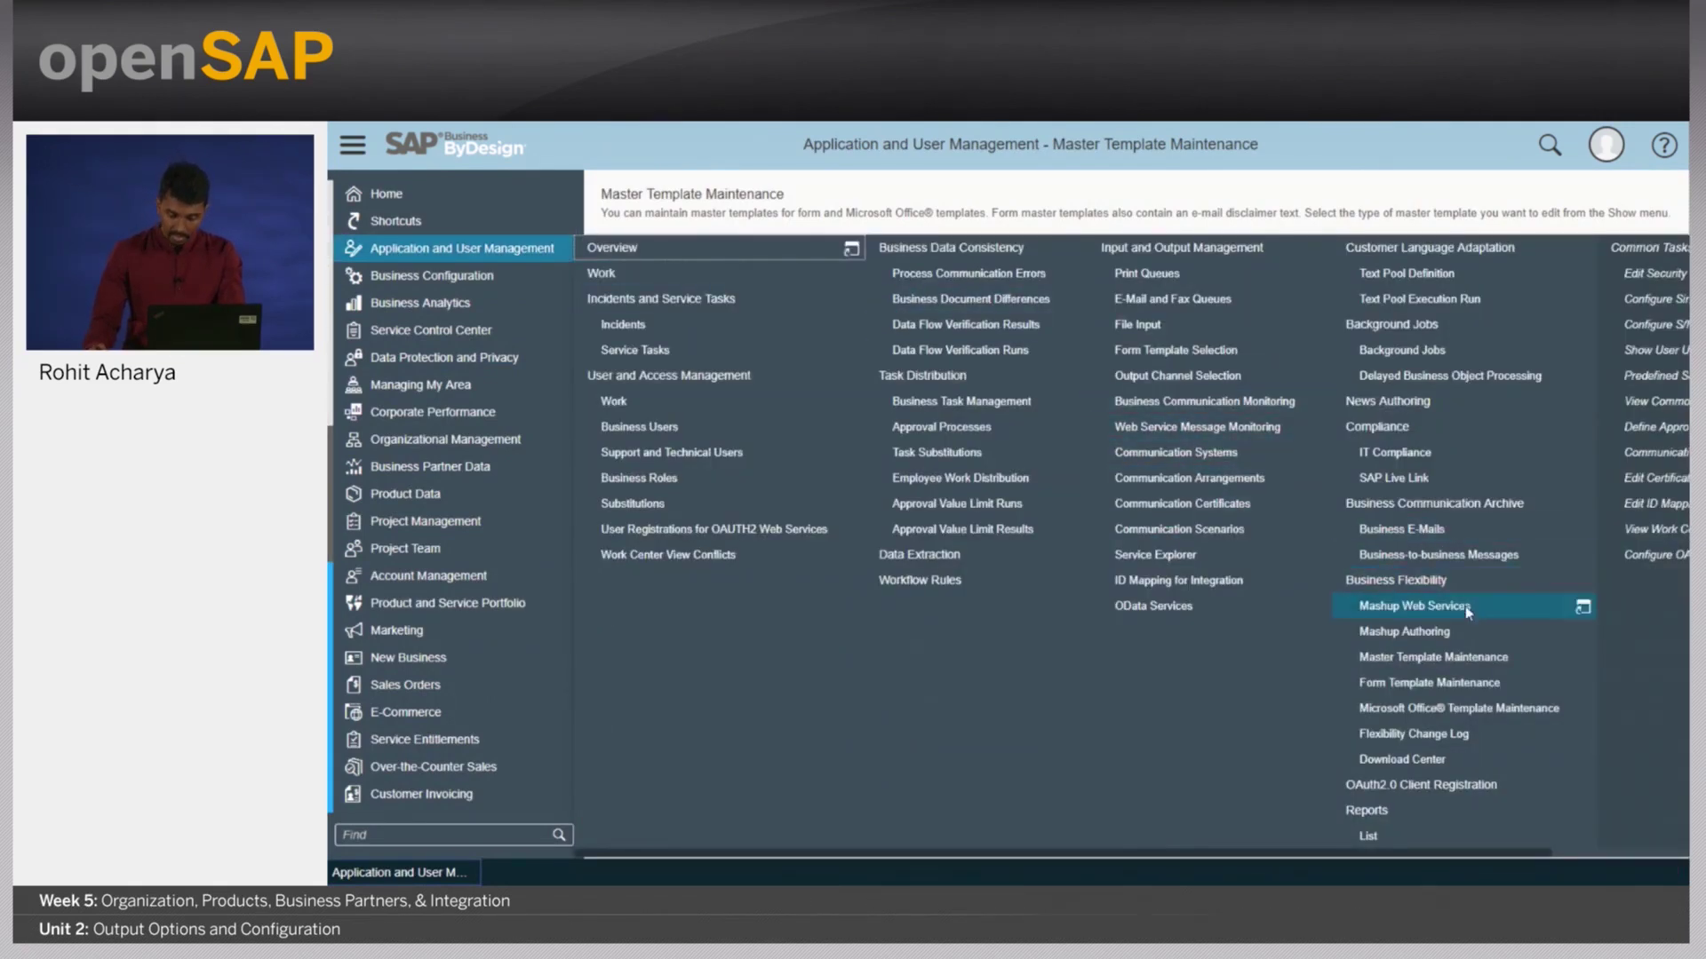
pyautogui.click(1451, 682)
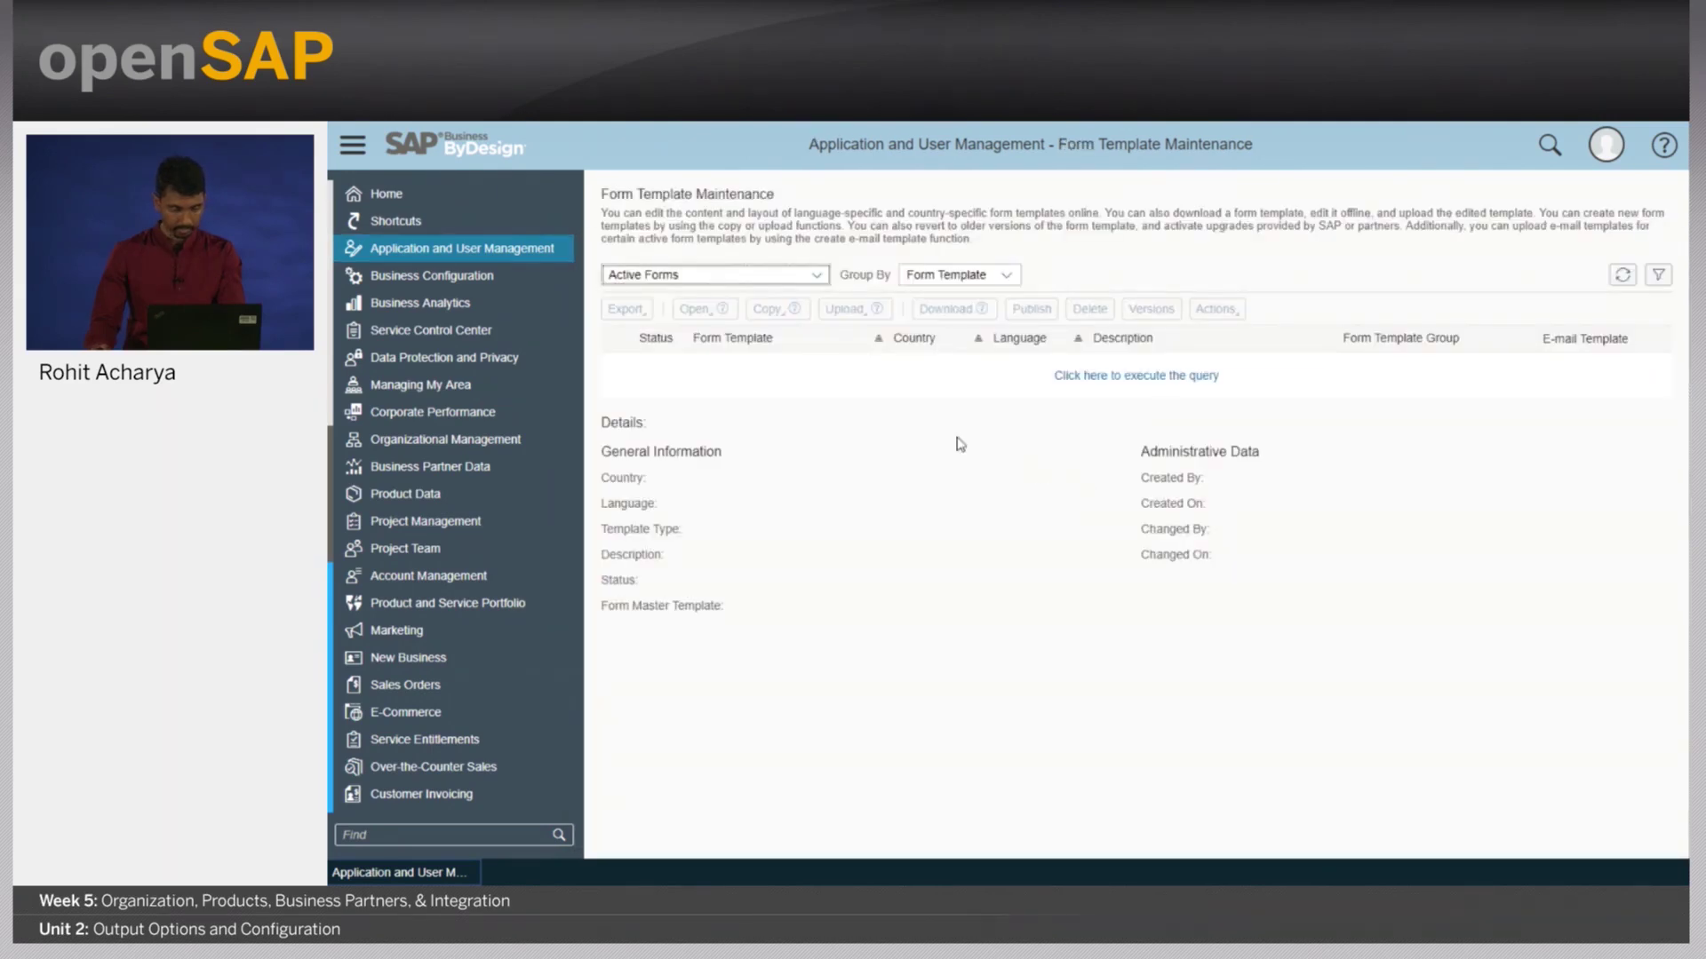
pyautogui.click(1658, 276)
pyautogui.click(996, 338)
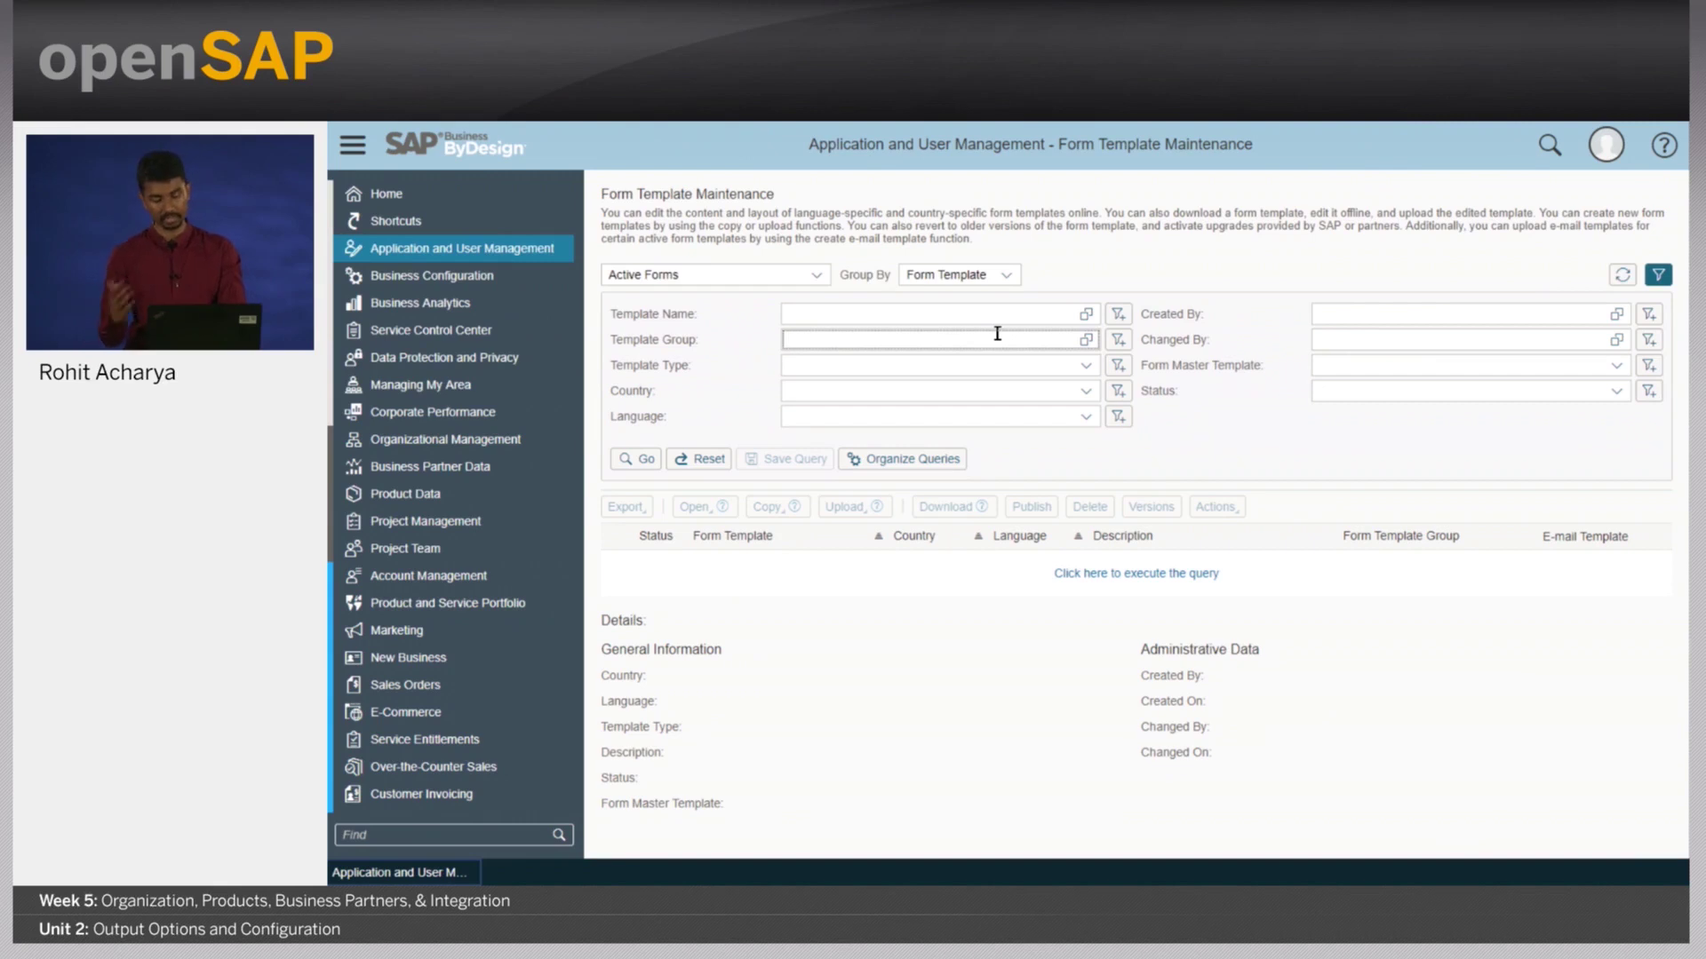
pyautogui.write('c41')
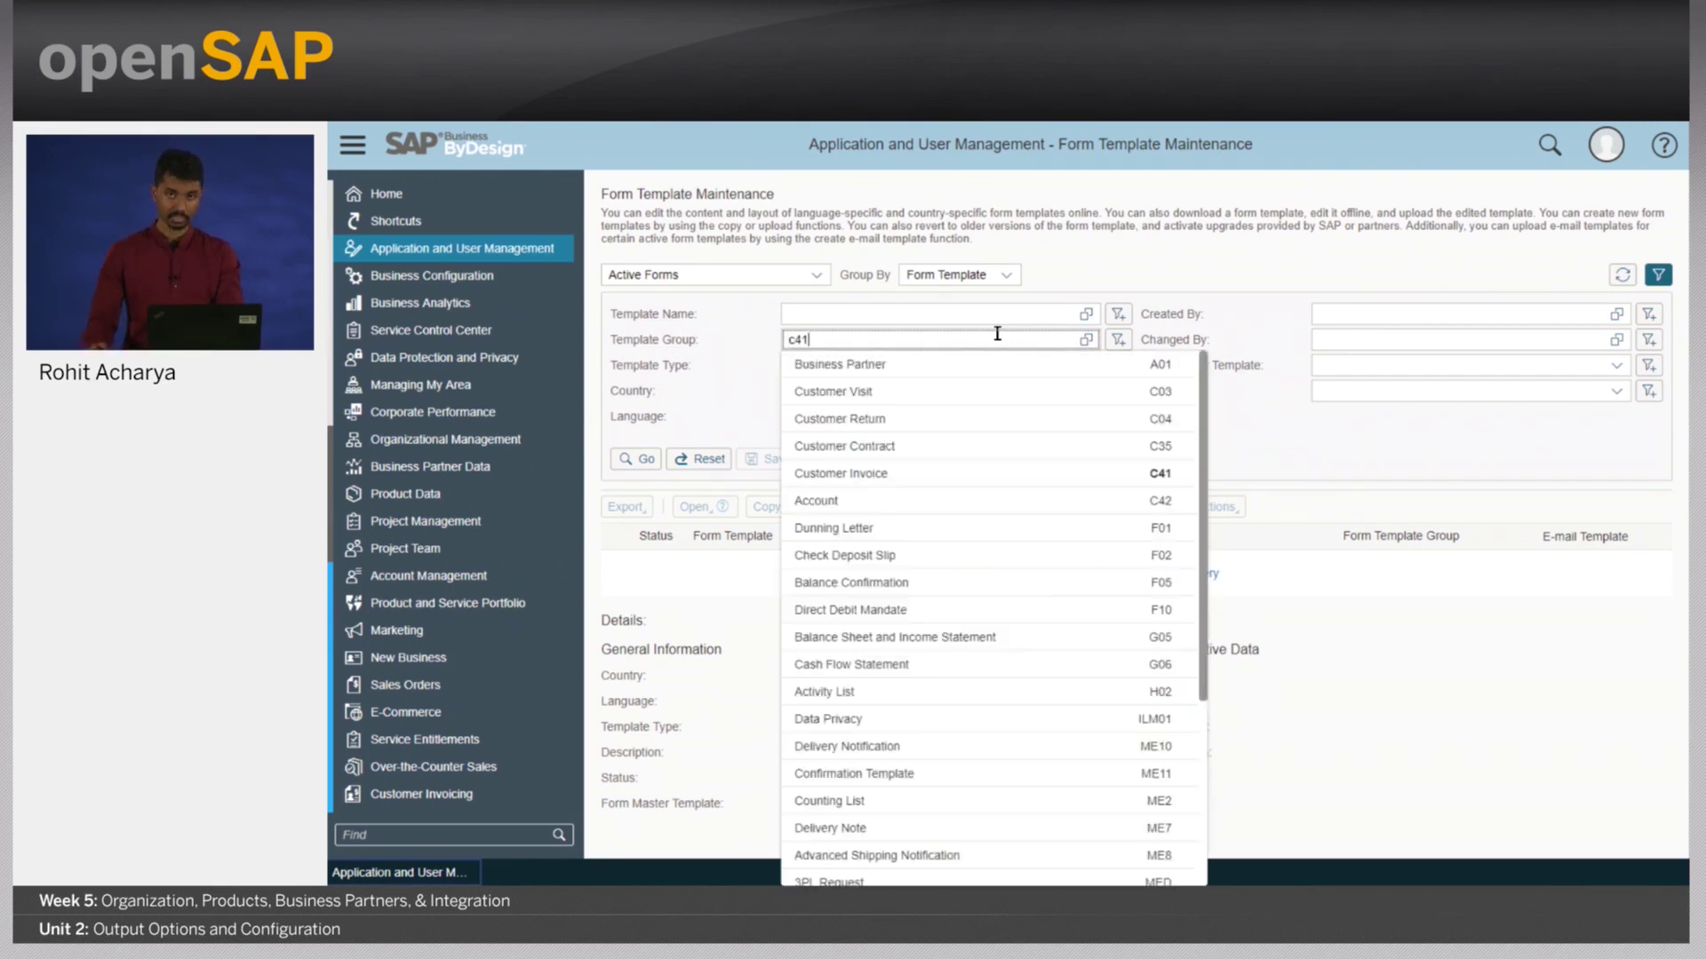
pyautogui.click(868, 475)
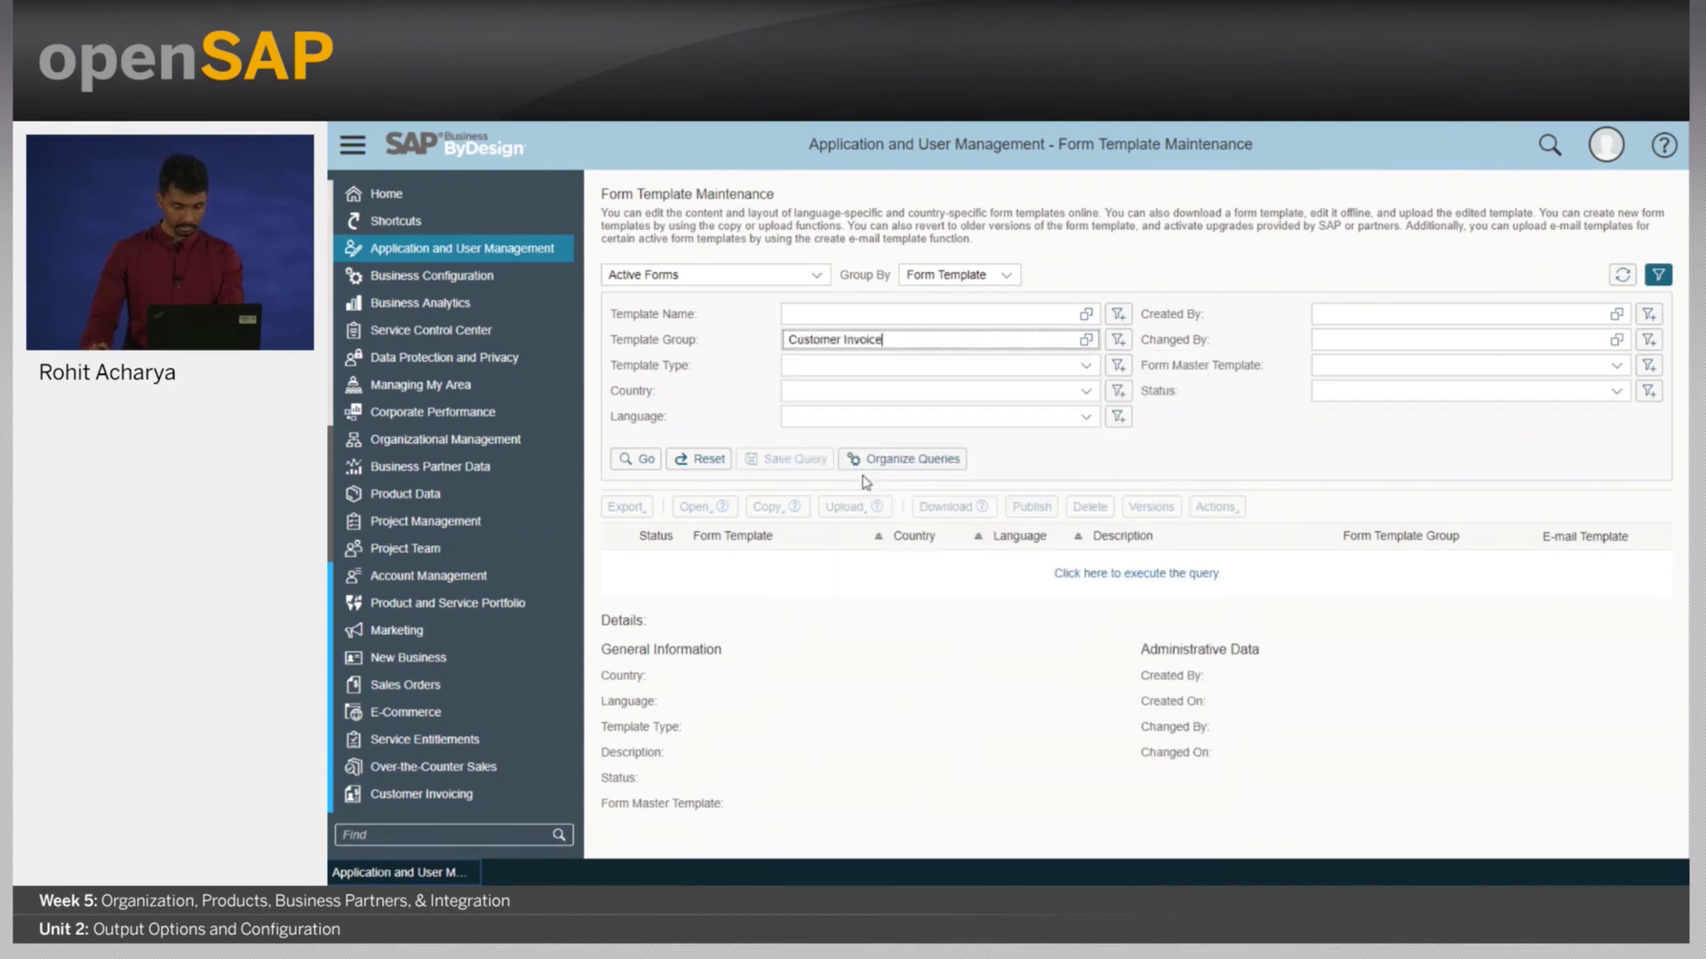
pyautogui.click(641, 464)
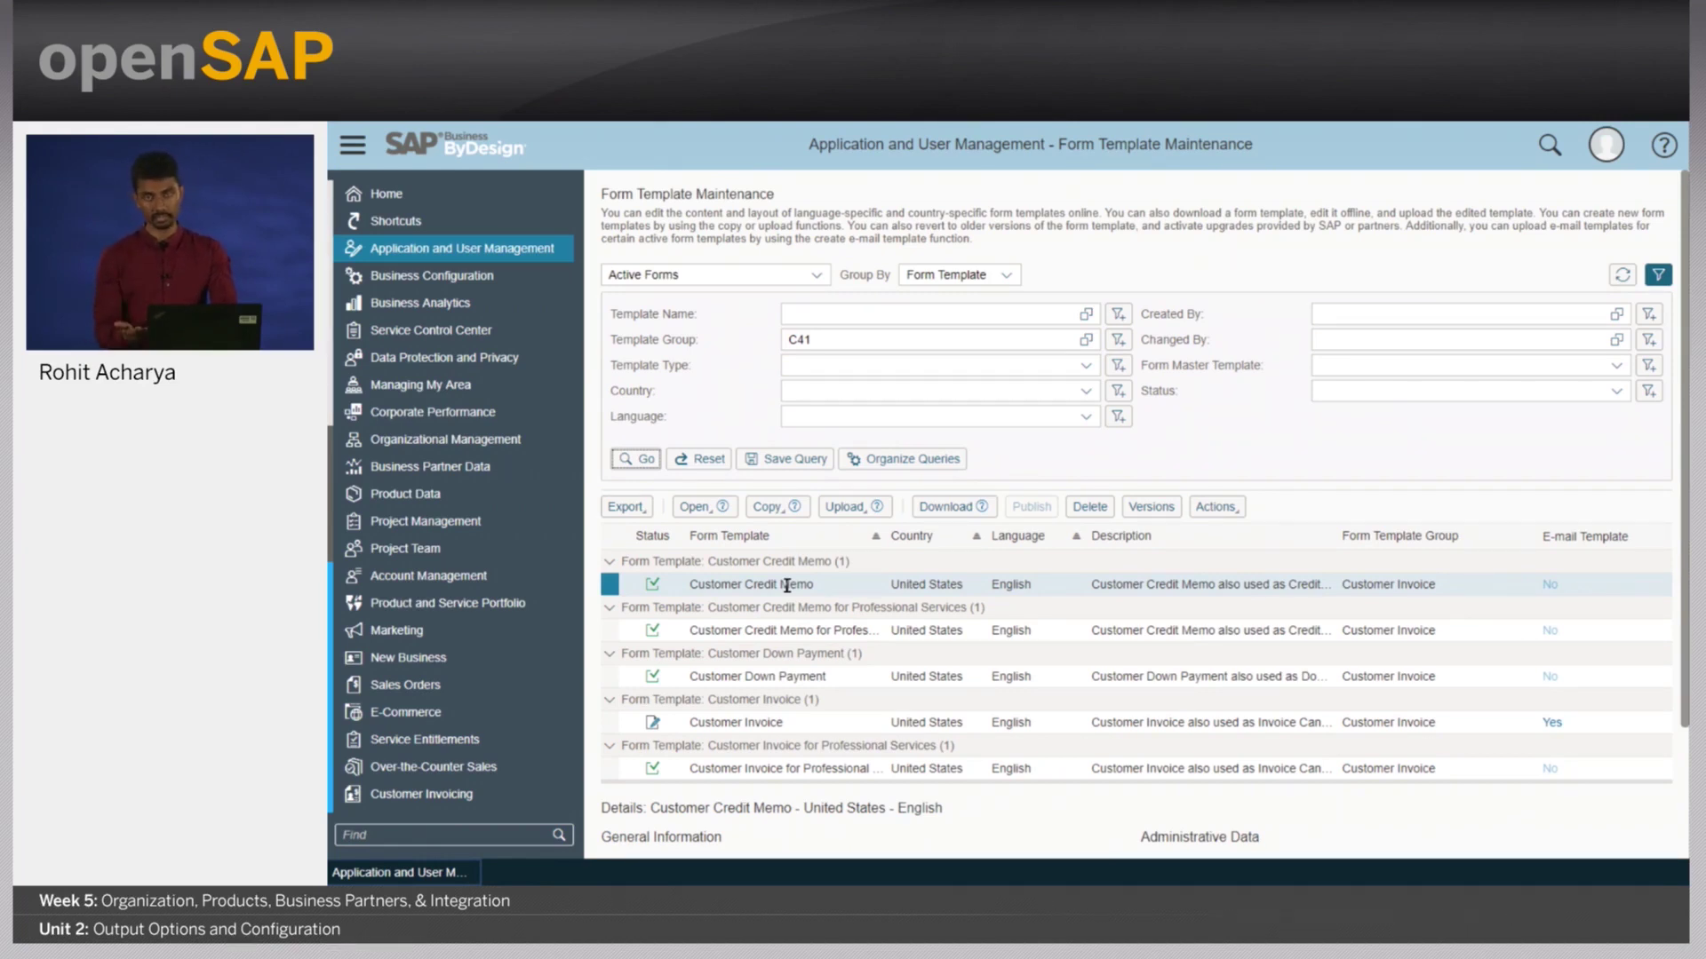
# Open the United States English Customer Invoice form template in the Easy Form Editor and look through its invoice preview.
pyautogui.click(663, 724)
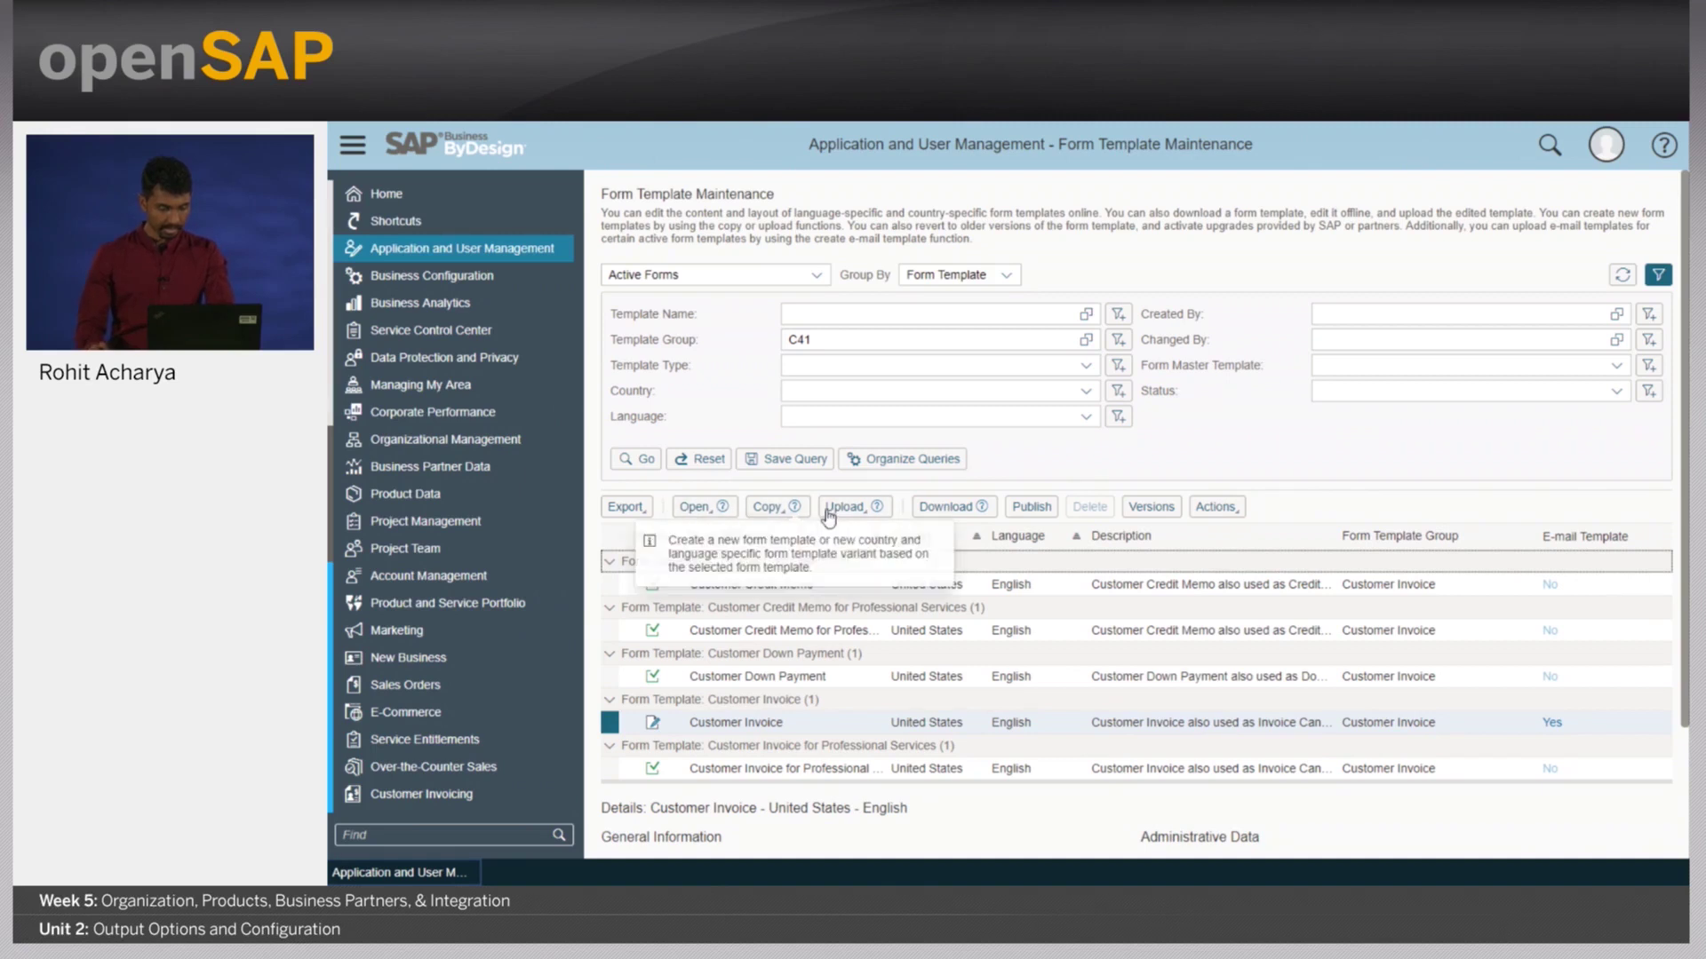
pyautogui.click(710, 509)
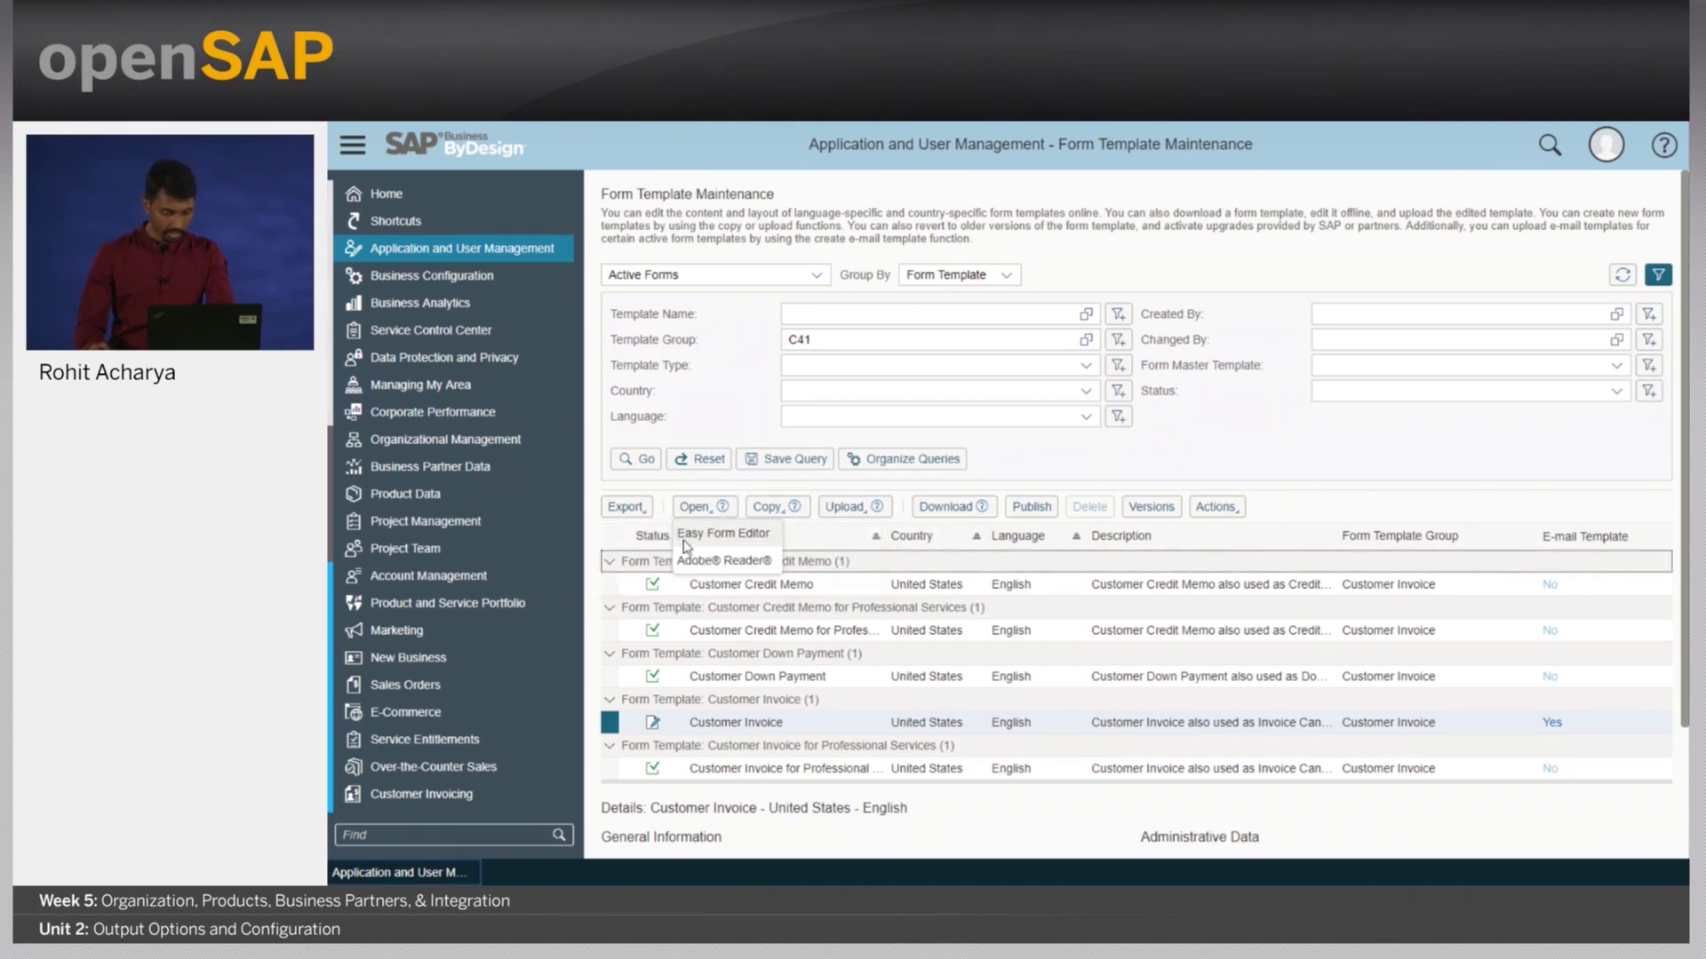
pyautogui.click(745, 535)
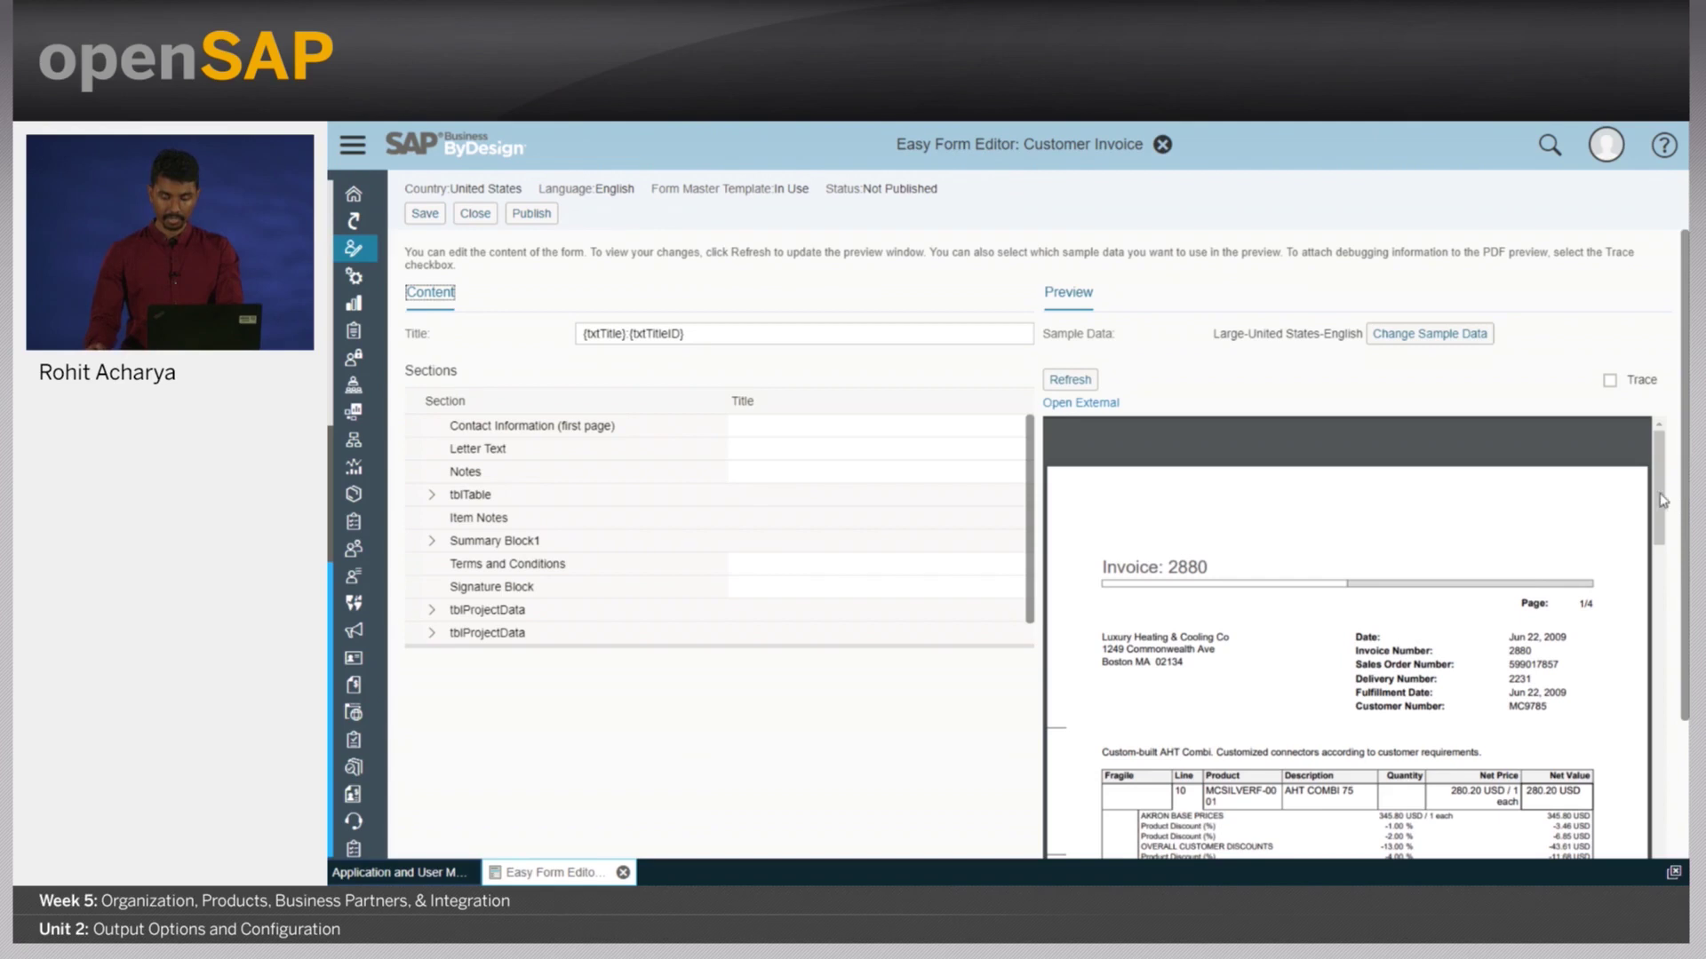
pyautogui.scroll(-4, 1664, 534)
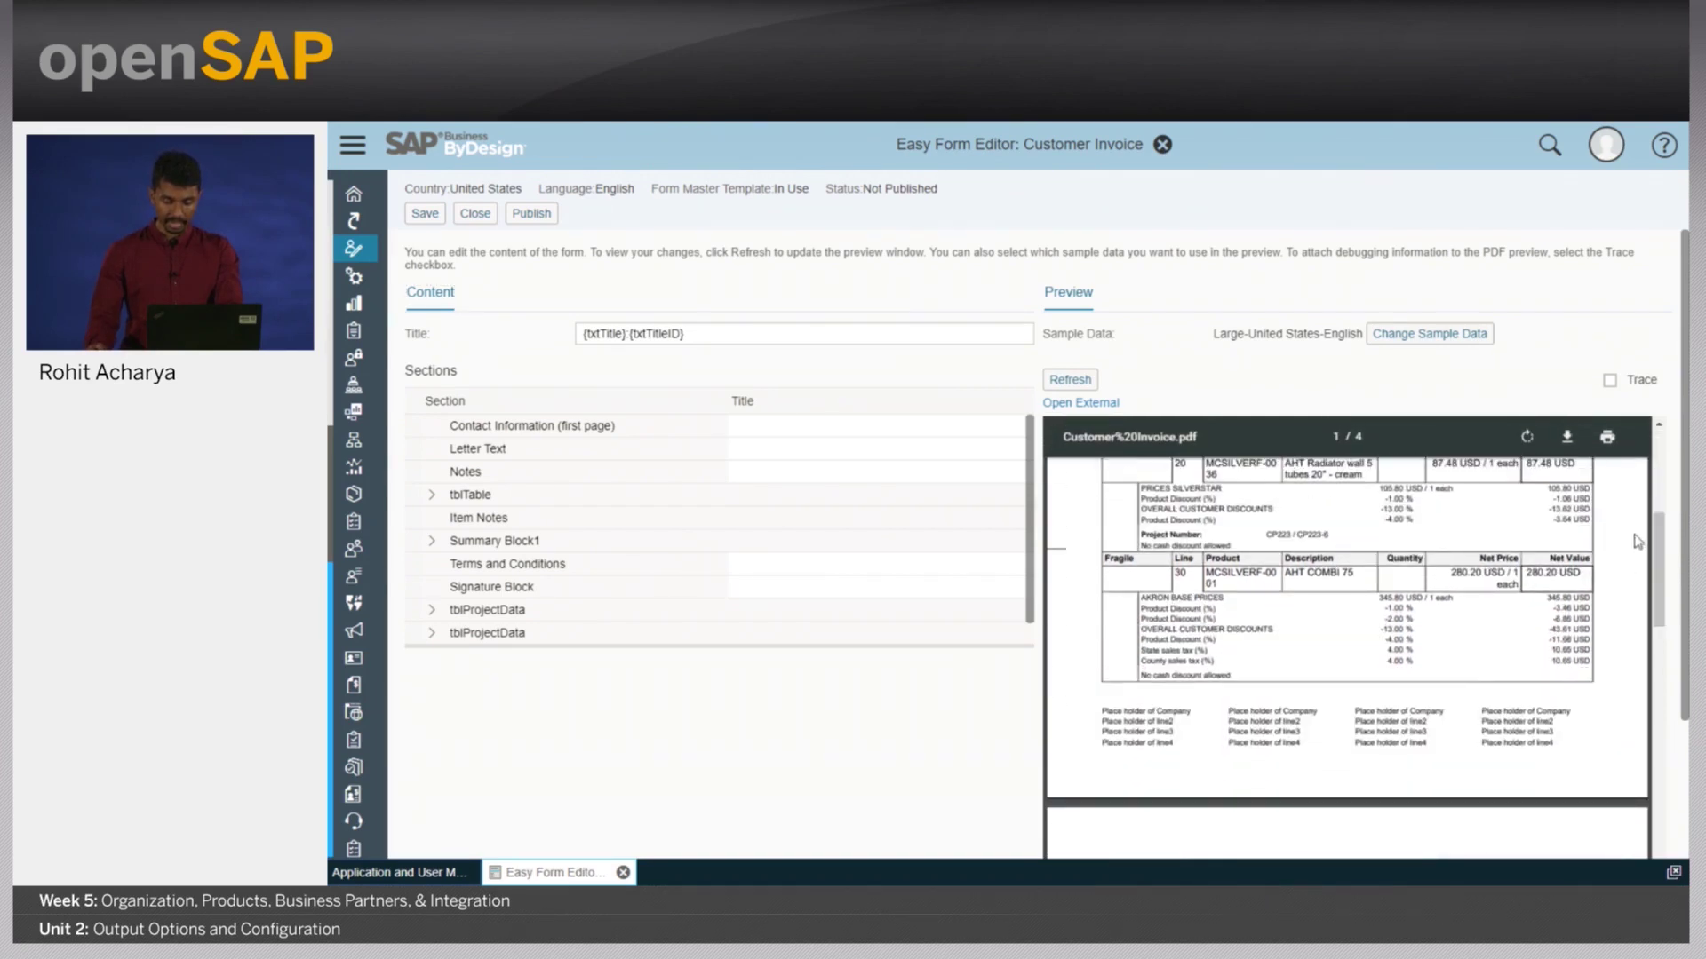
pyautogui.scroll(1, 1654, 538)
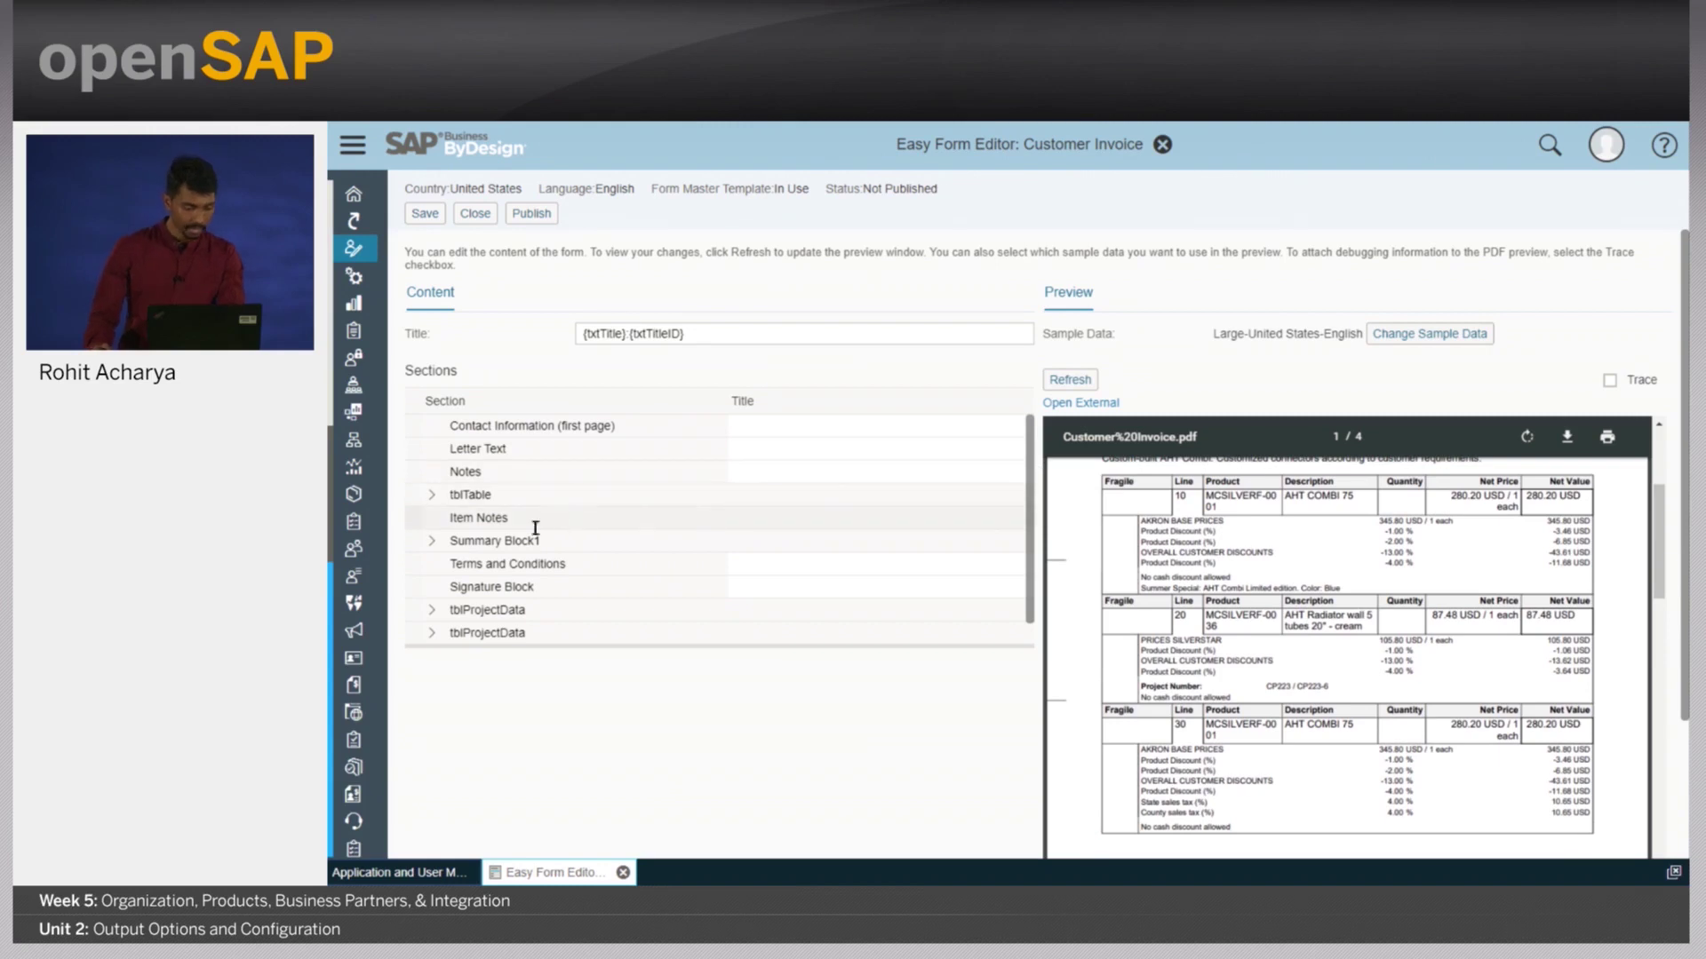
# Expand the first tblTable section of the Customer Invoice form and display the details of its Columns.
pyautogui.click(432, 495)
pyautogui.click(415, 518)
pyautogui.click(492, 516)
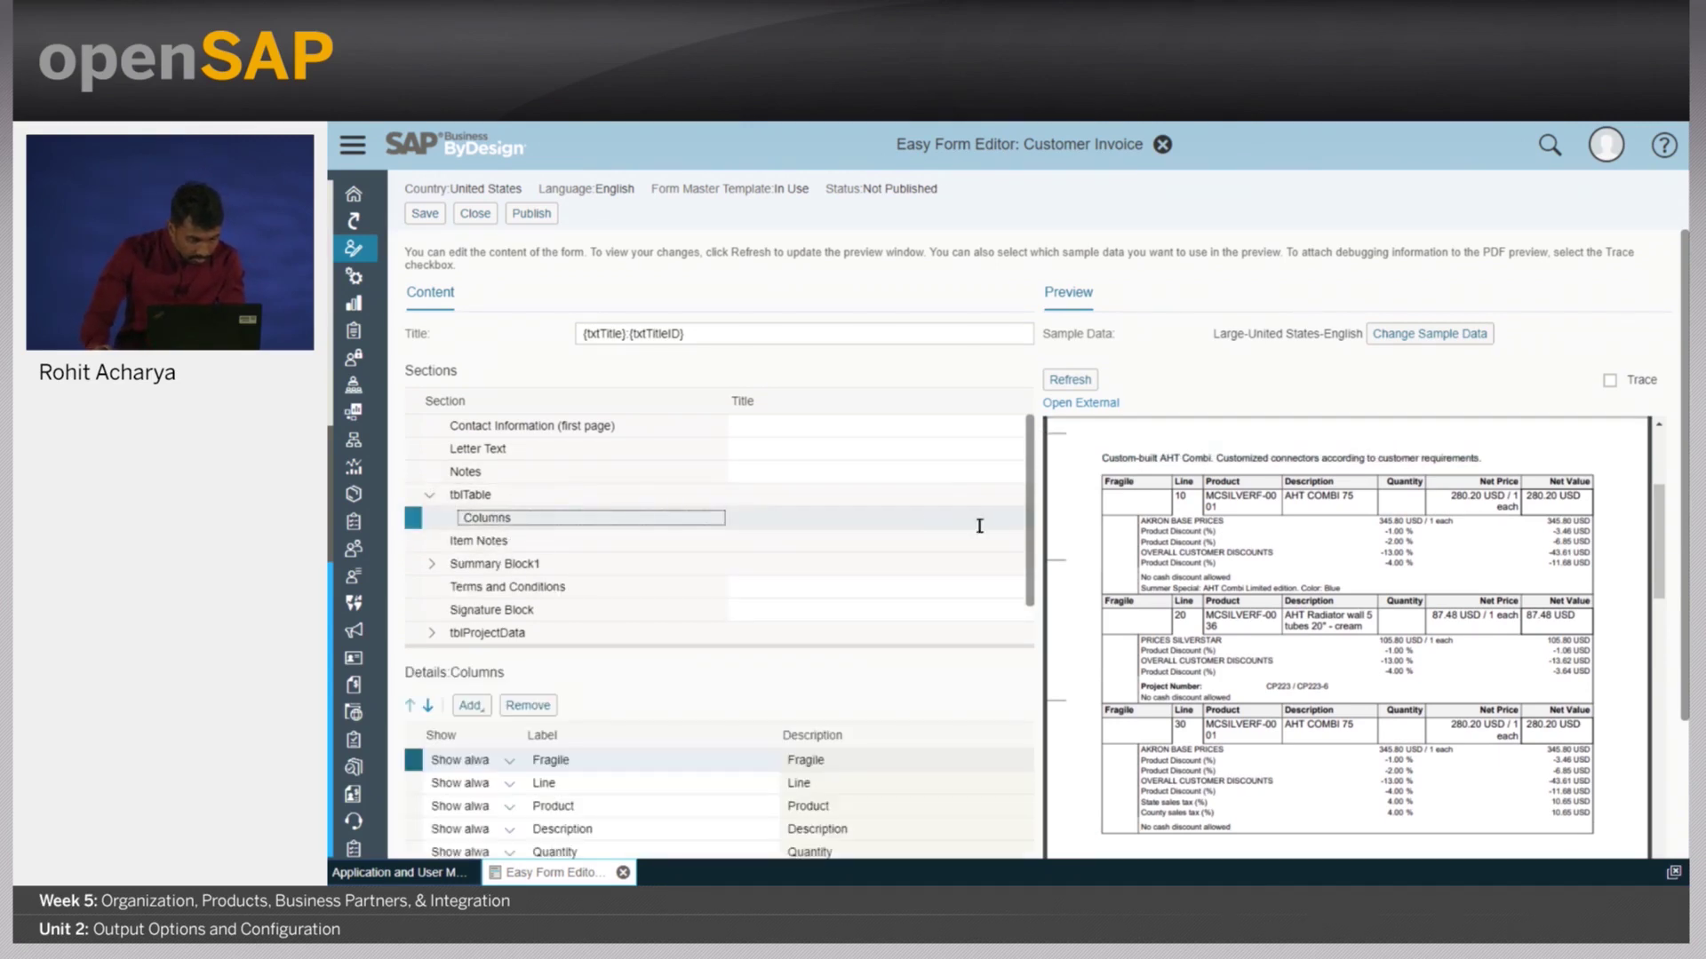
pyautogui.scroll(-2, 1031, 545)
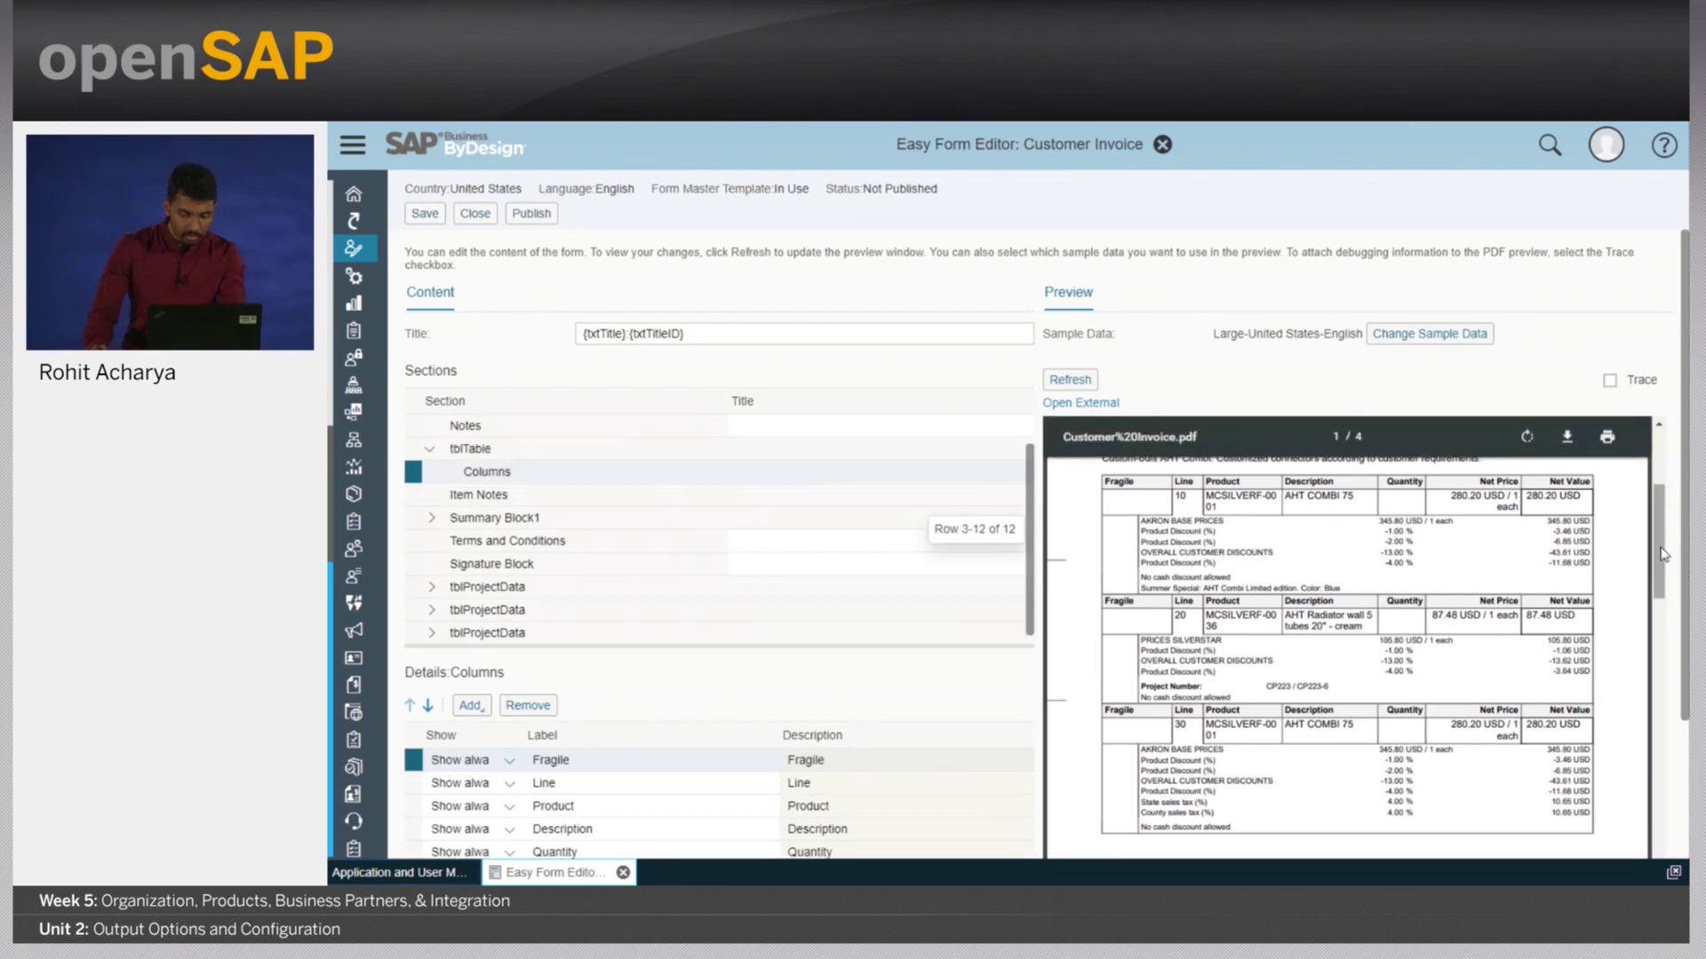
pyautogui.scroll(-2, 1664, 555)
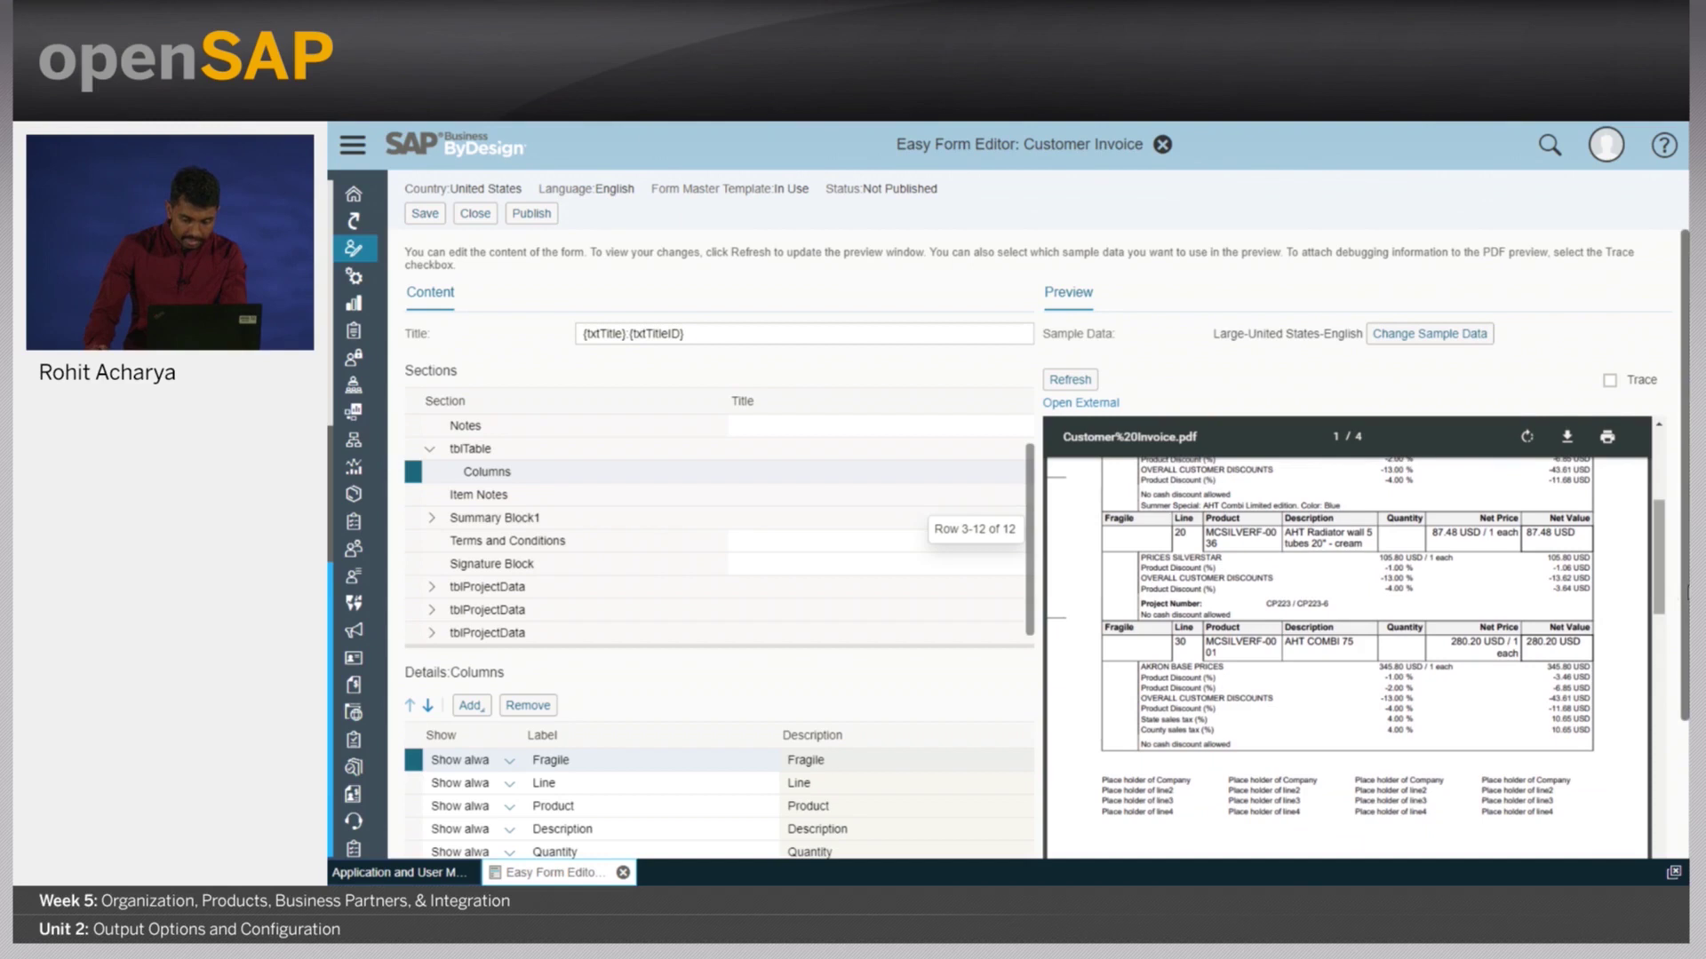
pyautogui.scroll(-2, 1684, 724)
pyautogui.scroll(-2, 1684, 724)
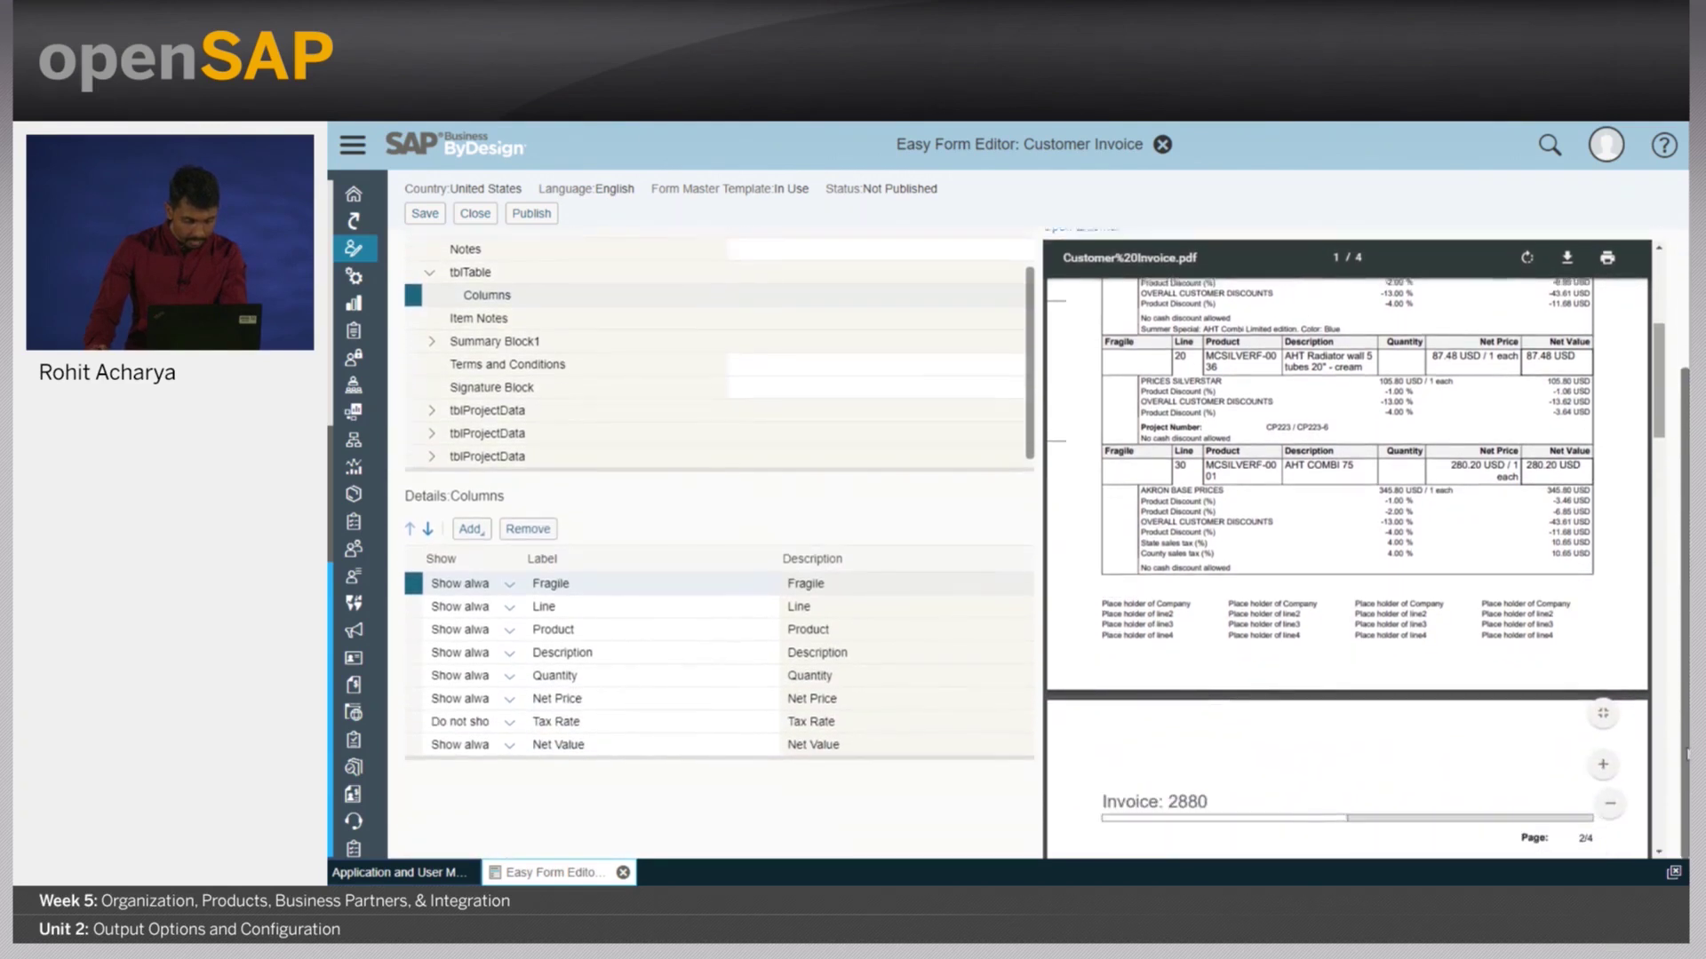
# Change the label of the Fragile column to "Is this Fragile" and save the form template.
pyautogui.click(600, 584)
pyautogui.press('BackSpace')
pyautogui.press('BackSpace')
pyautogui.press('BackSpace')
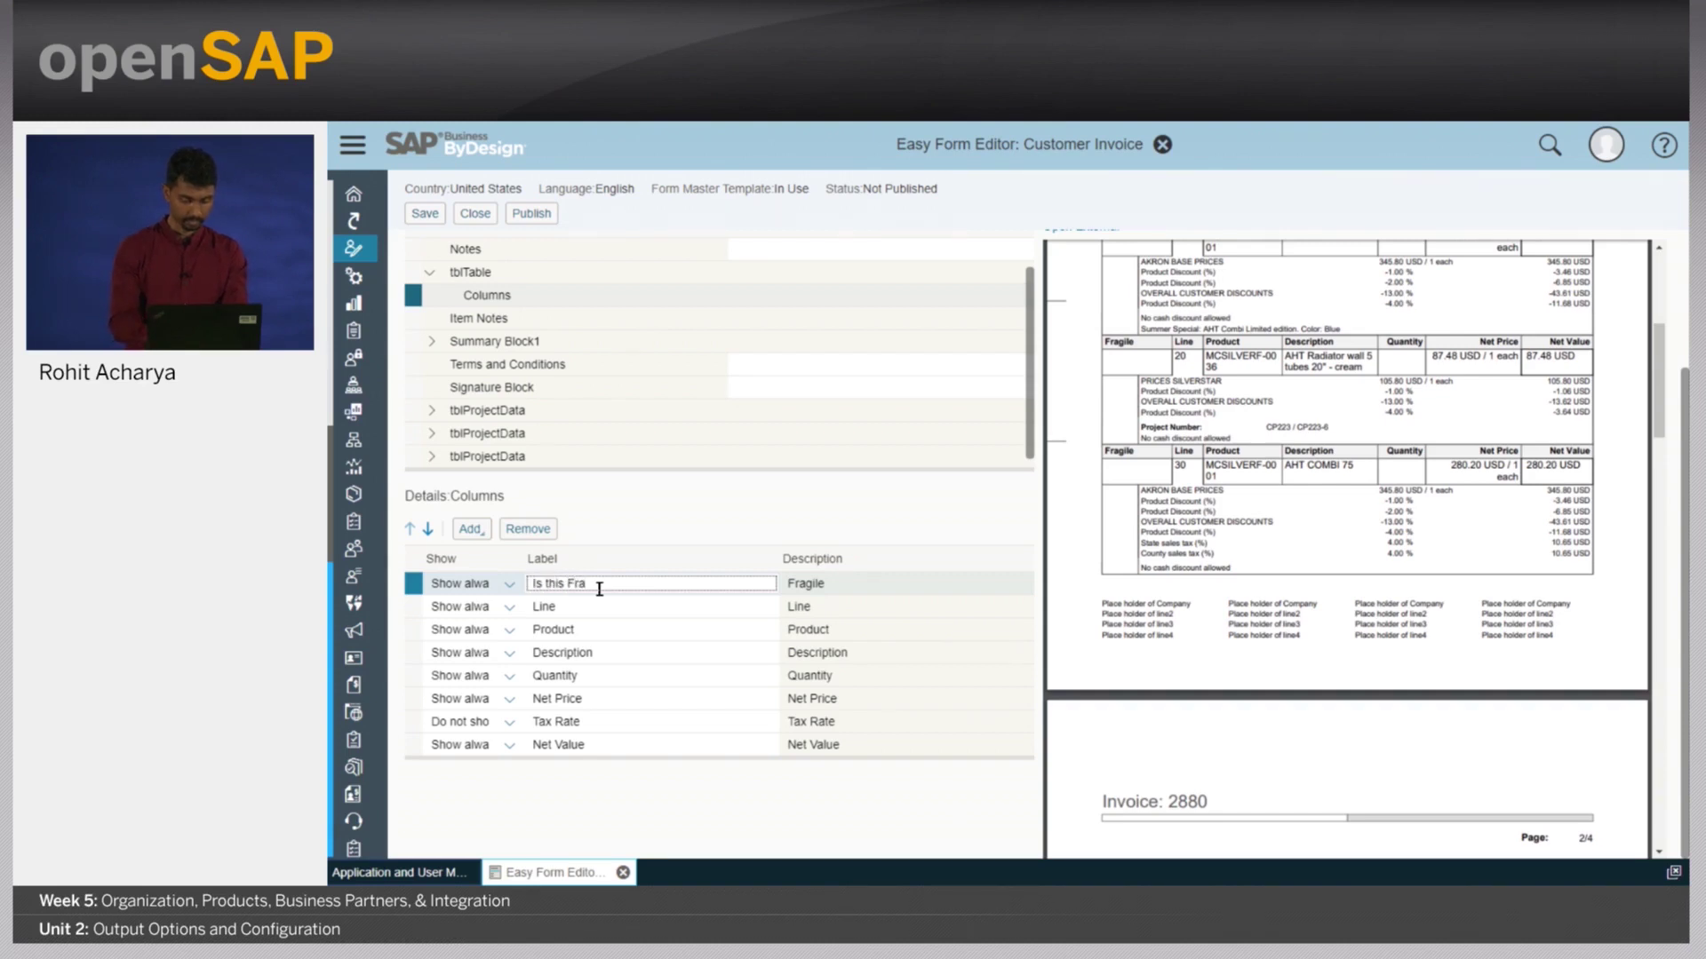
pyautogui.write('le')
pyautogui.scroll(2, 837, 377)
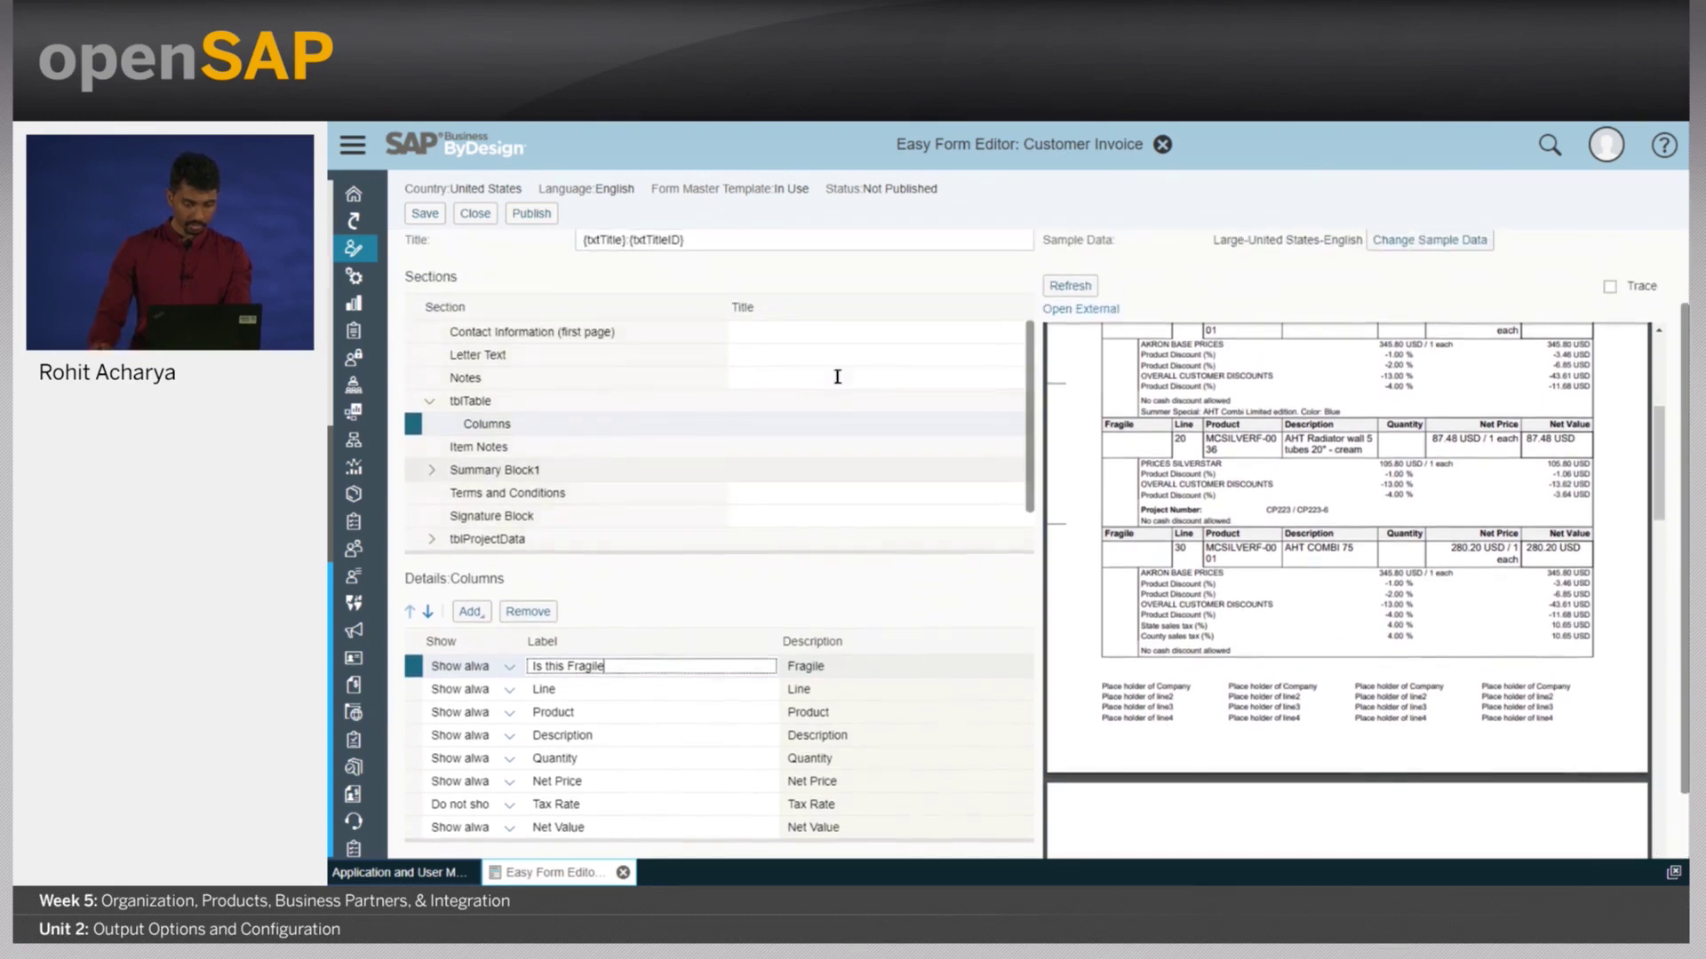
pyautogui.scroll(3, 1082, 460)
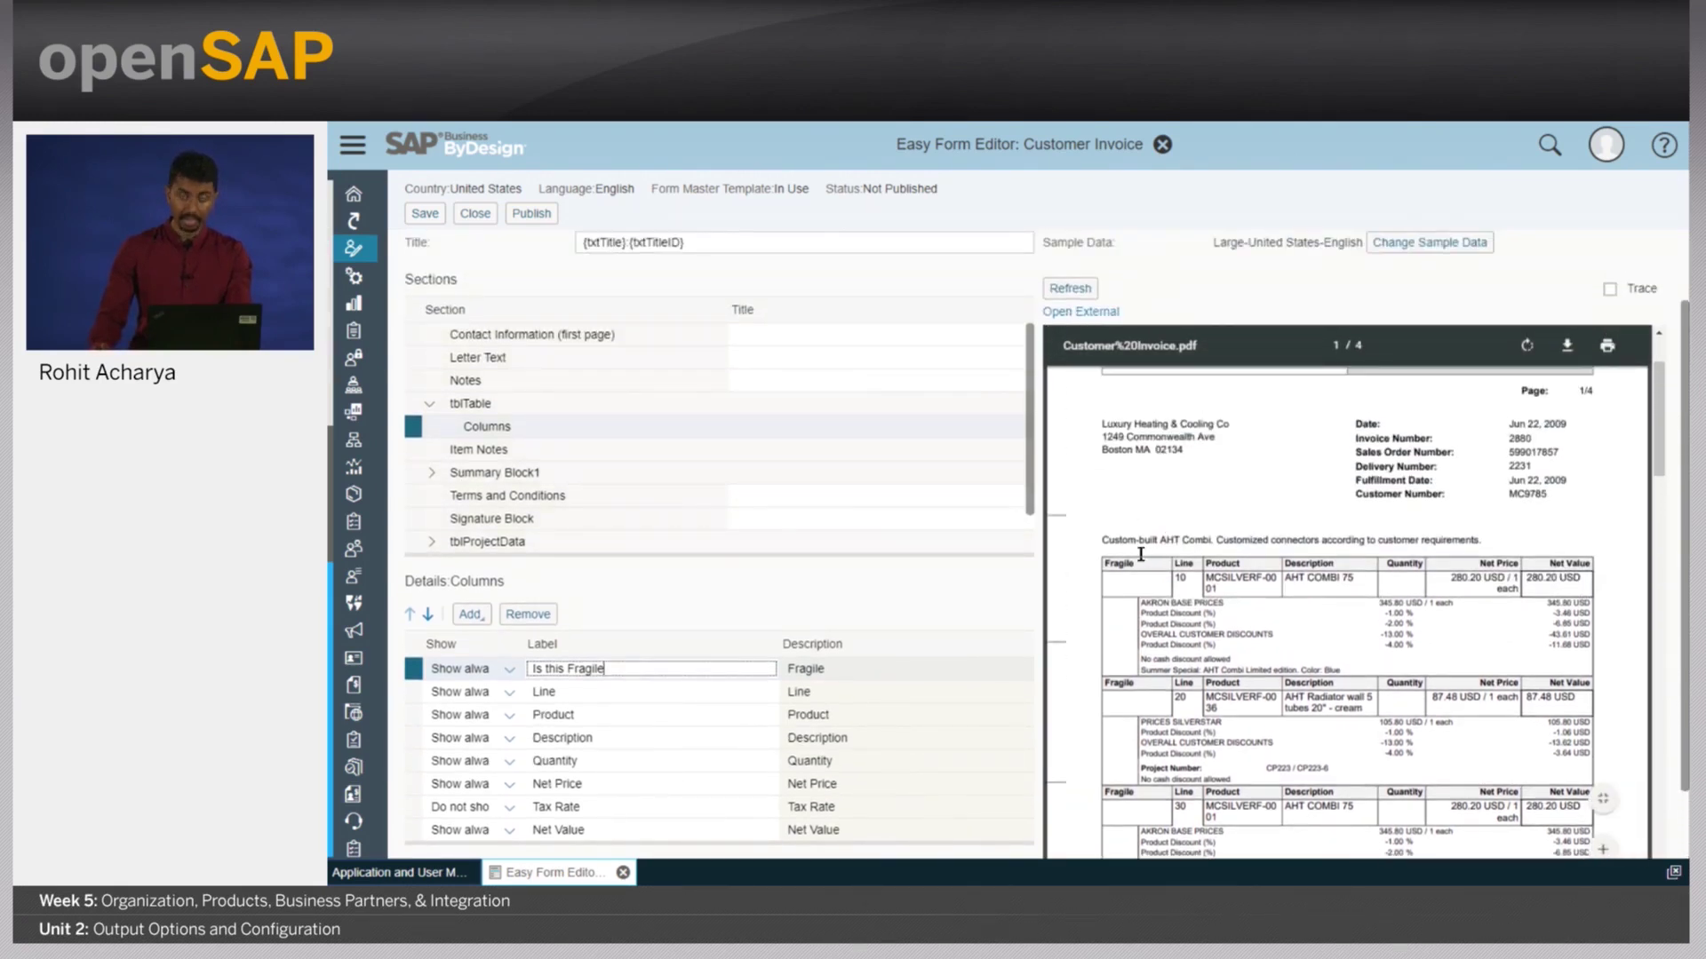
pyautogui.click(437, 221)
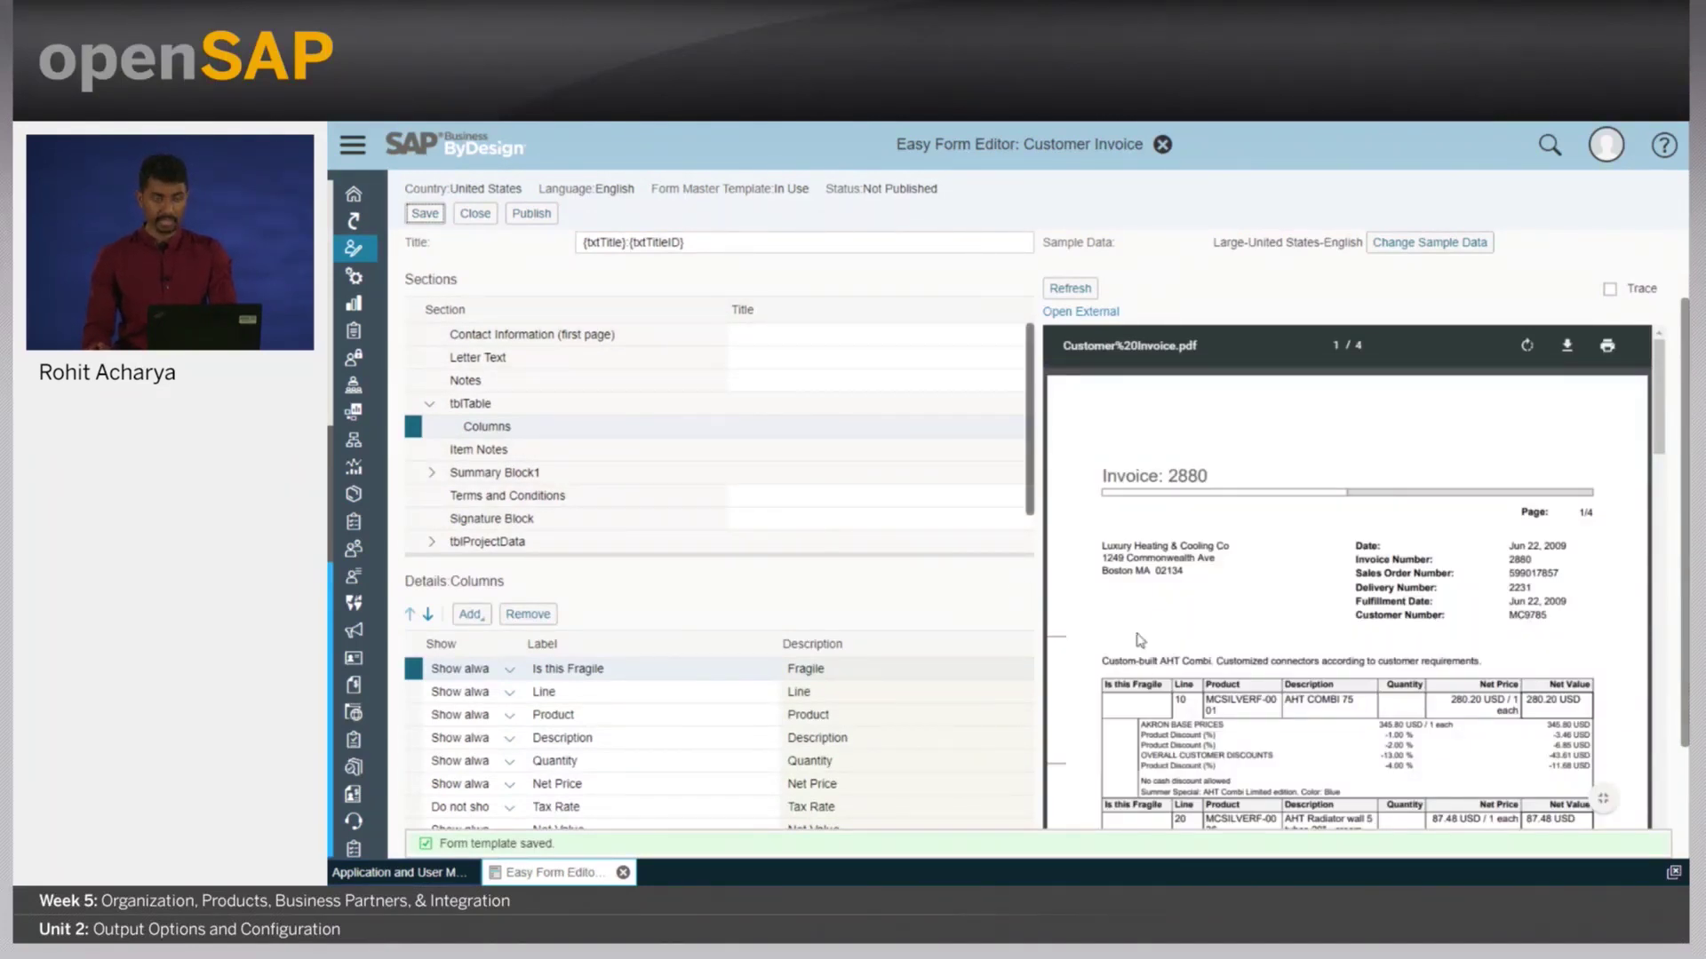
# Check the relabeled column in the invoice preview, publish the Customer Invoice form template and close the Easy Form Editor.
pyautogui.scroll(-2, 1058, 579)
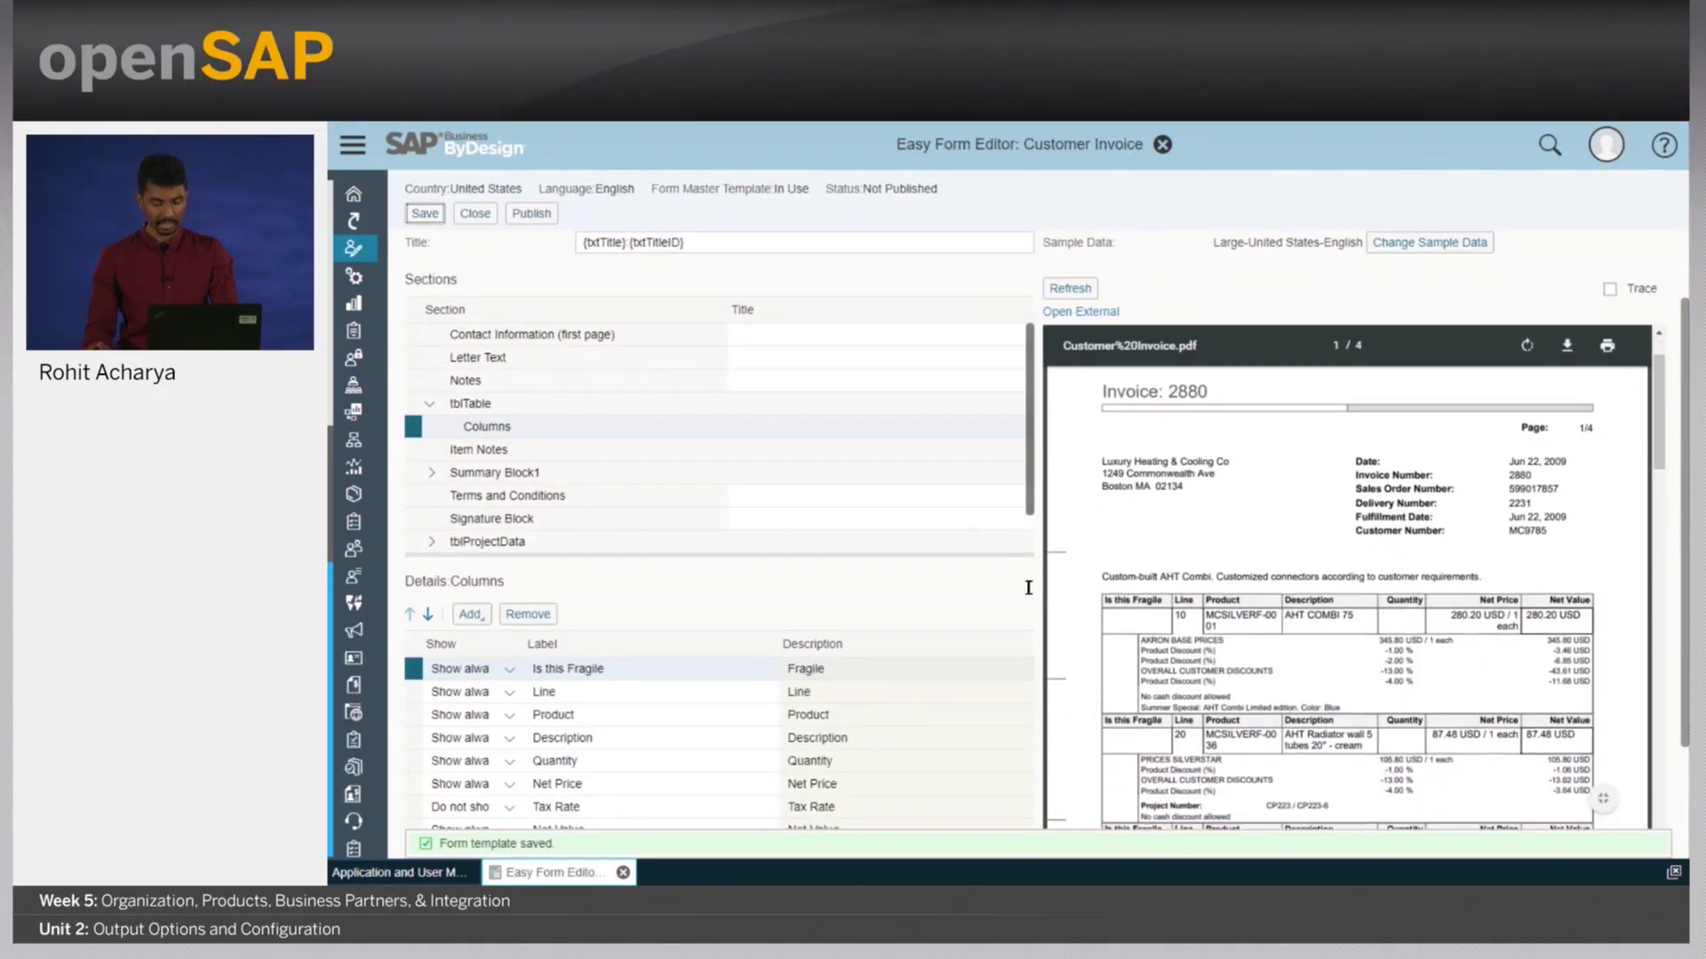
pyautogui.click(555, 666)
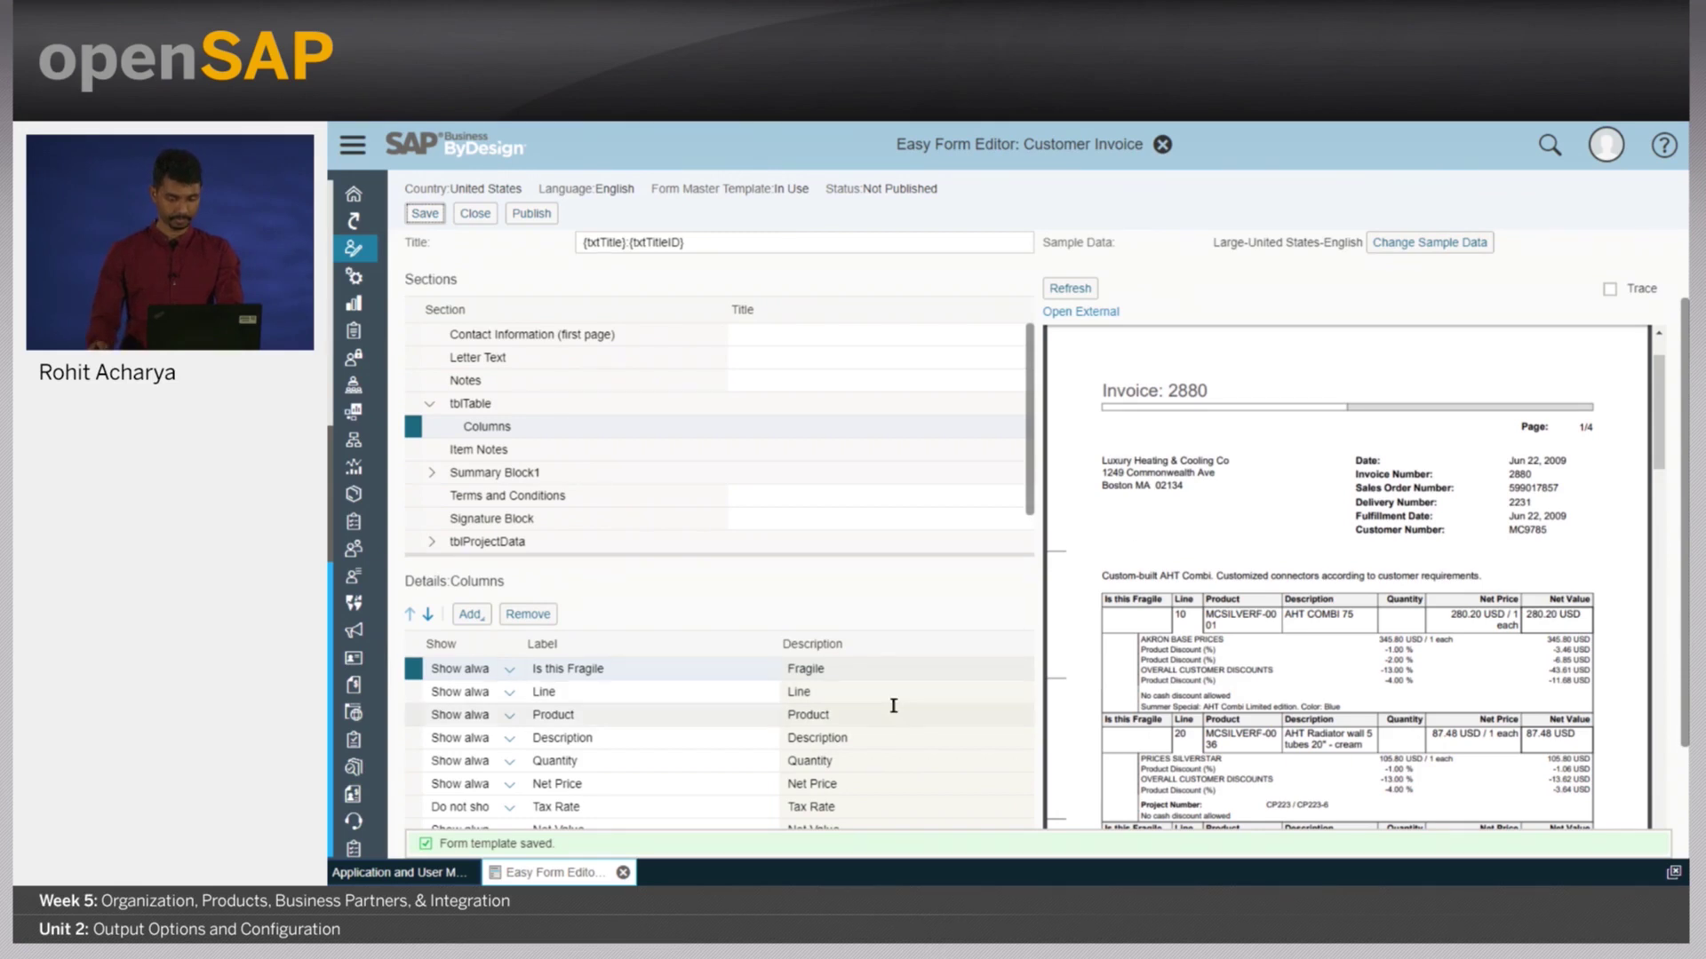
pyautogui.scroll(2, 894, 704)
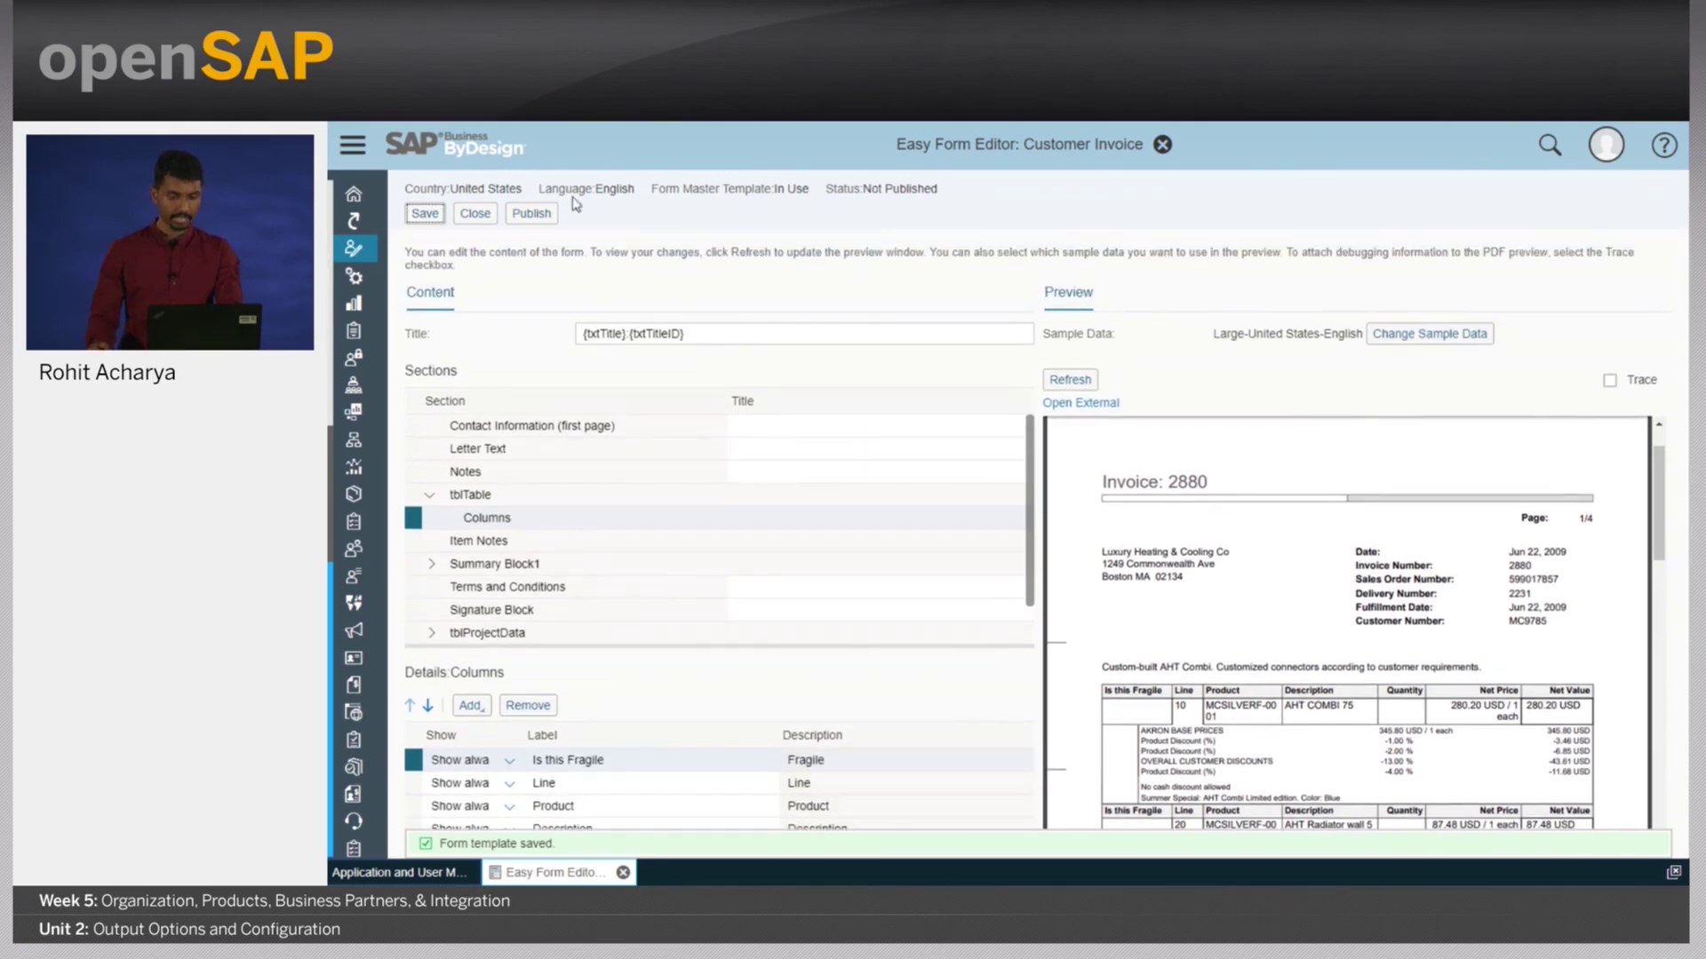
pyautogui.click(529, 214)
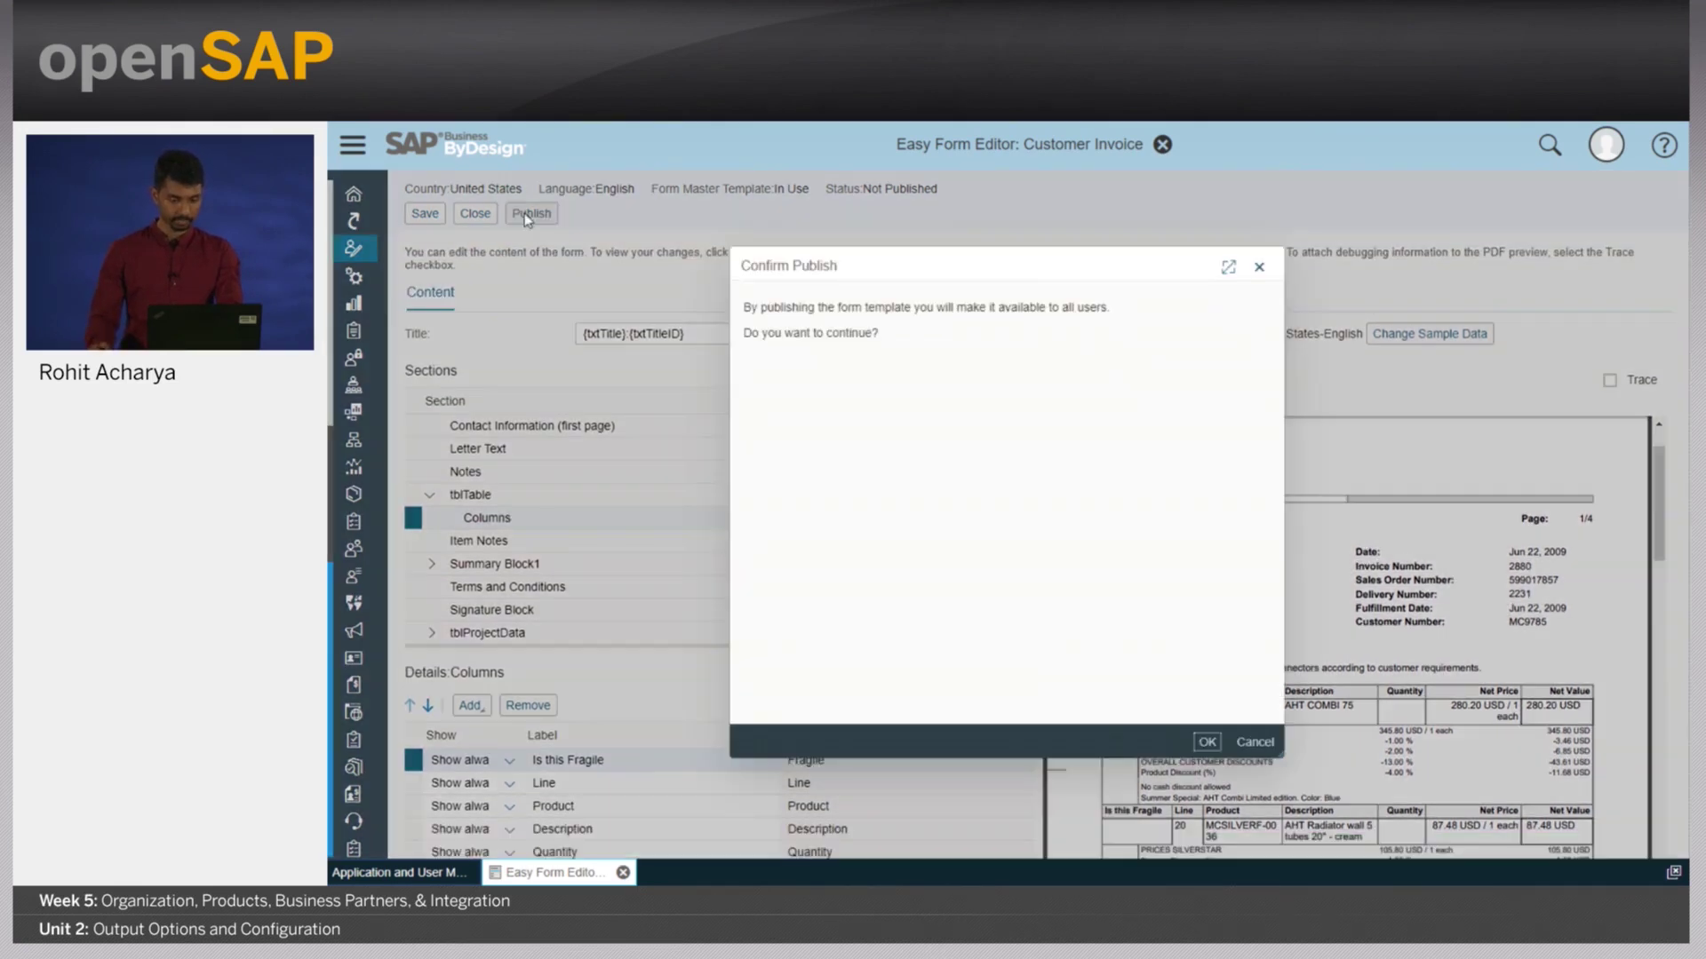
pyautogui.click(1207, 743)
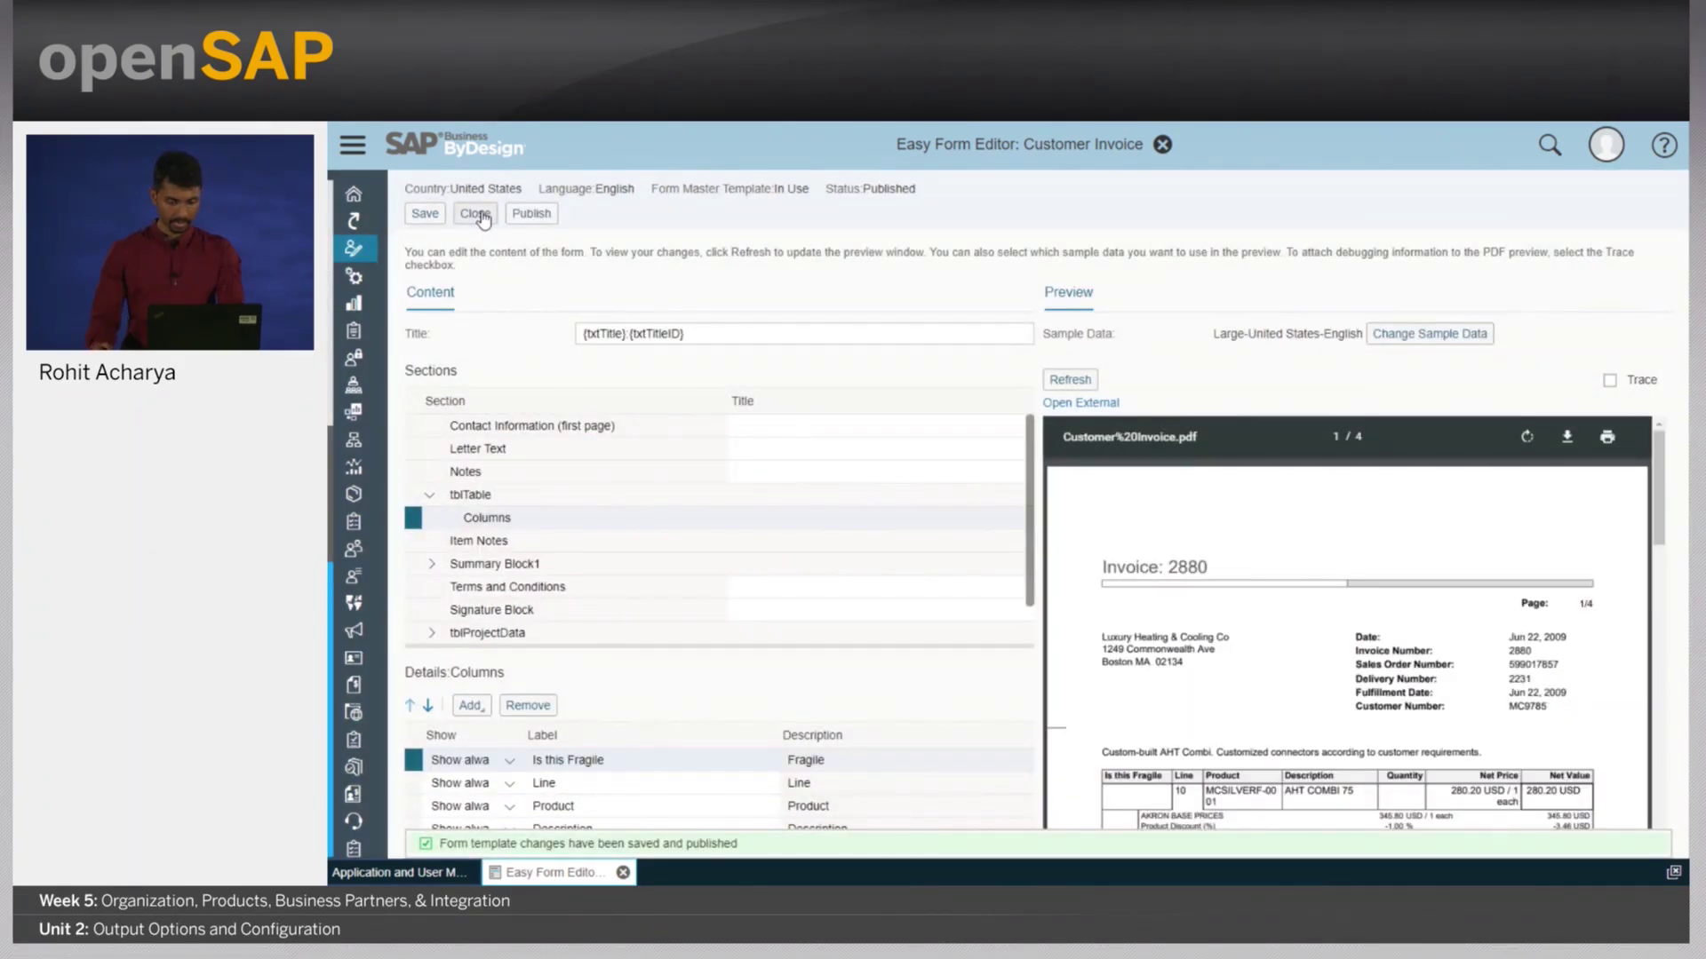
pyautogui.click(475, 214)
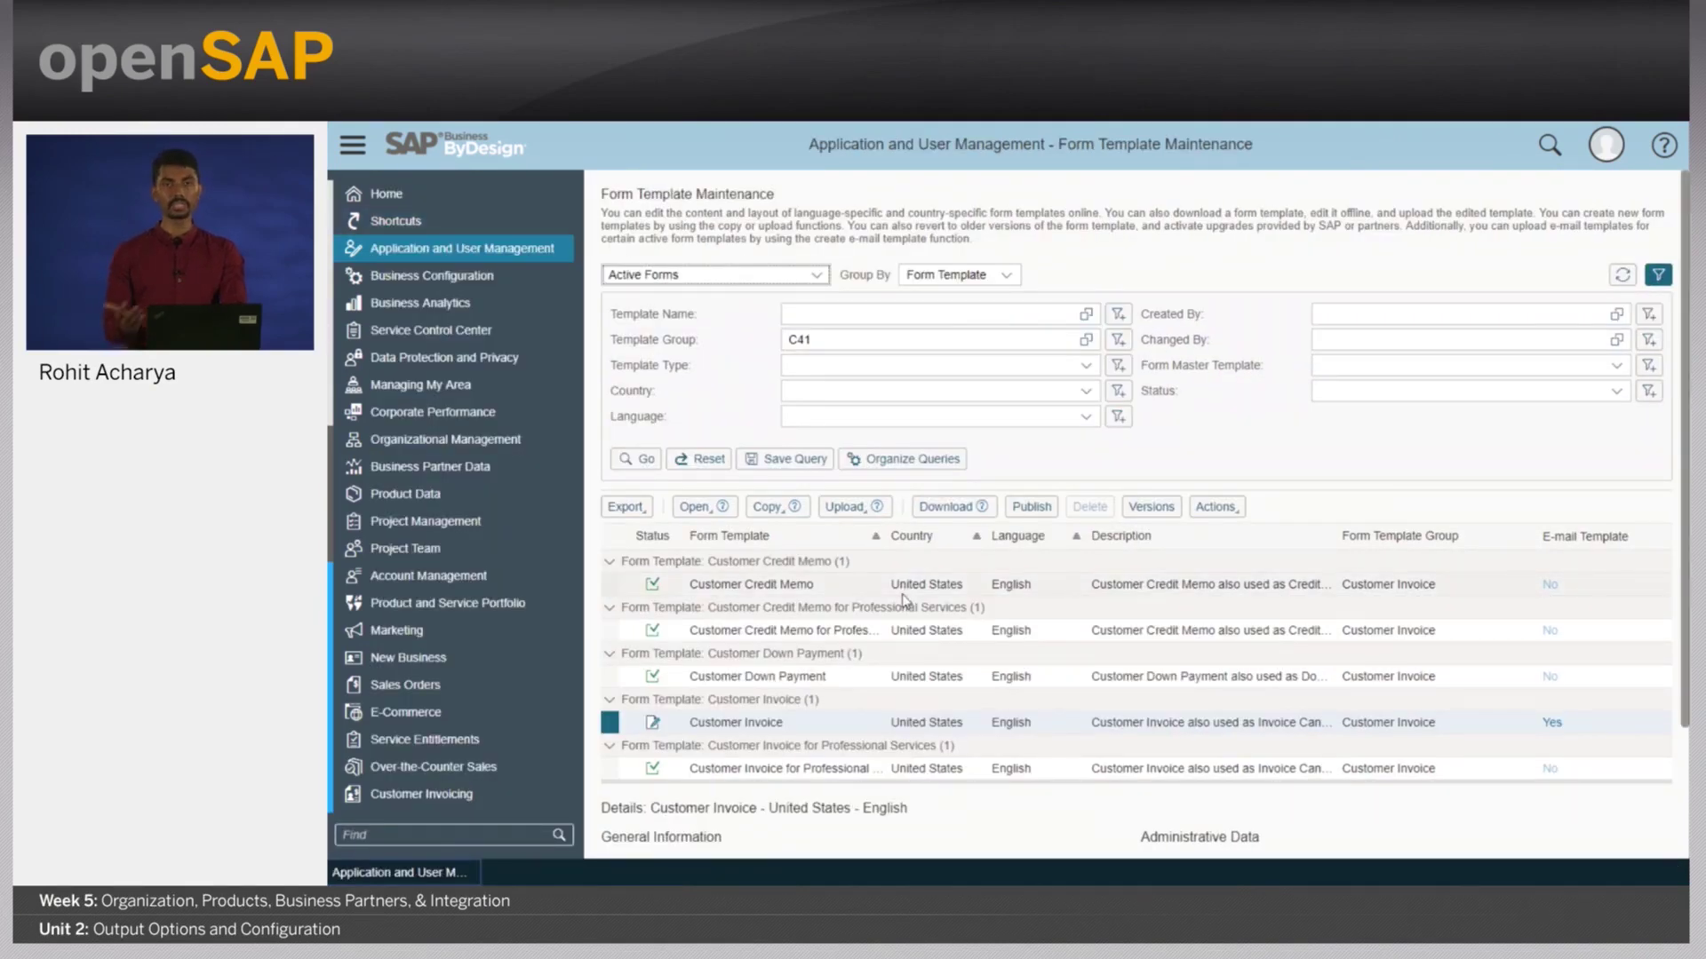
# Open the Not Released invoice from today's Customer Invoicing documents for editing and display its items in the full view.
pyautogui.click(899, 587)
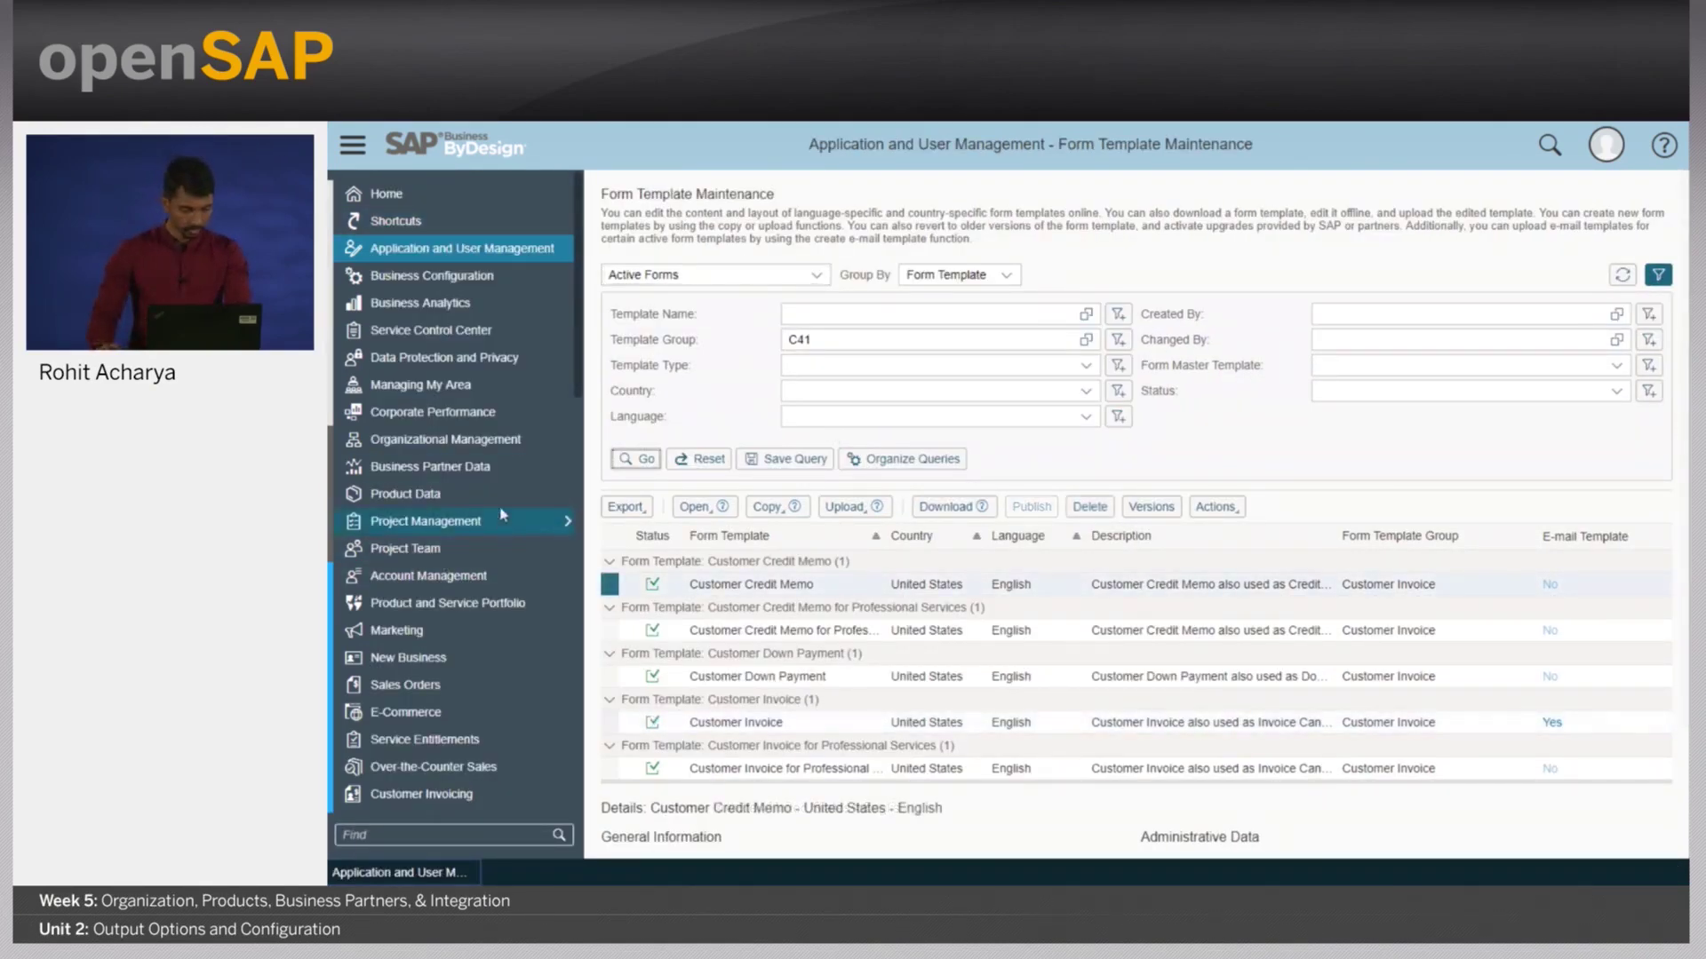
pyautogui.click(563, 793)
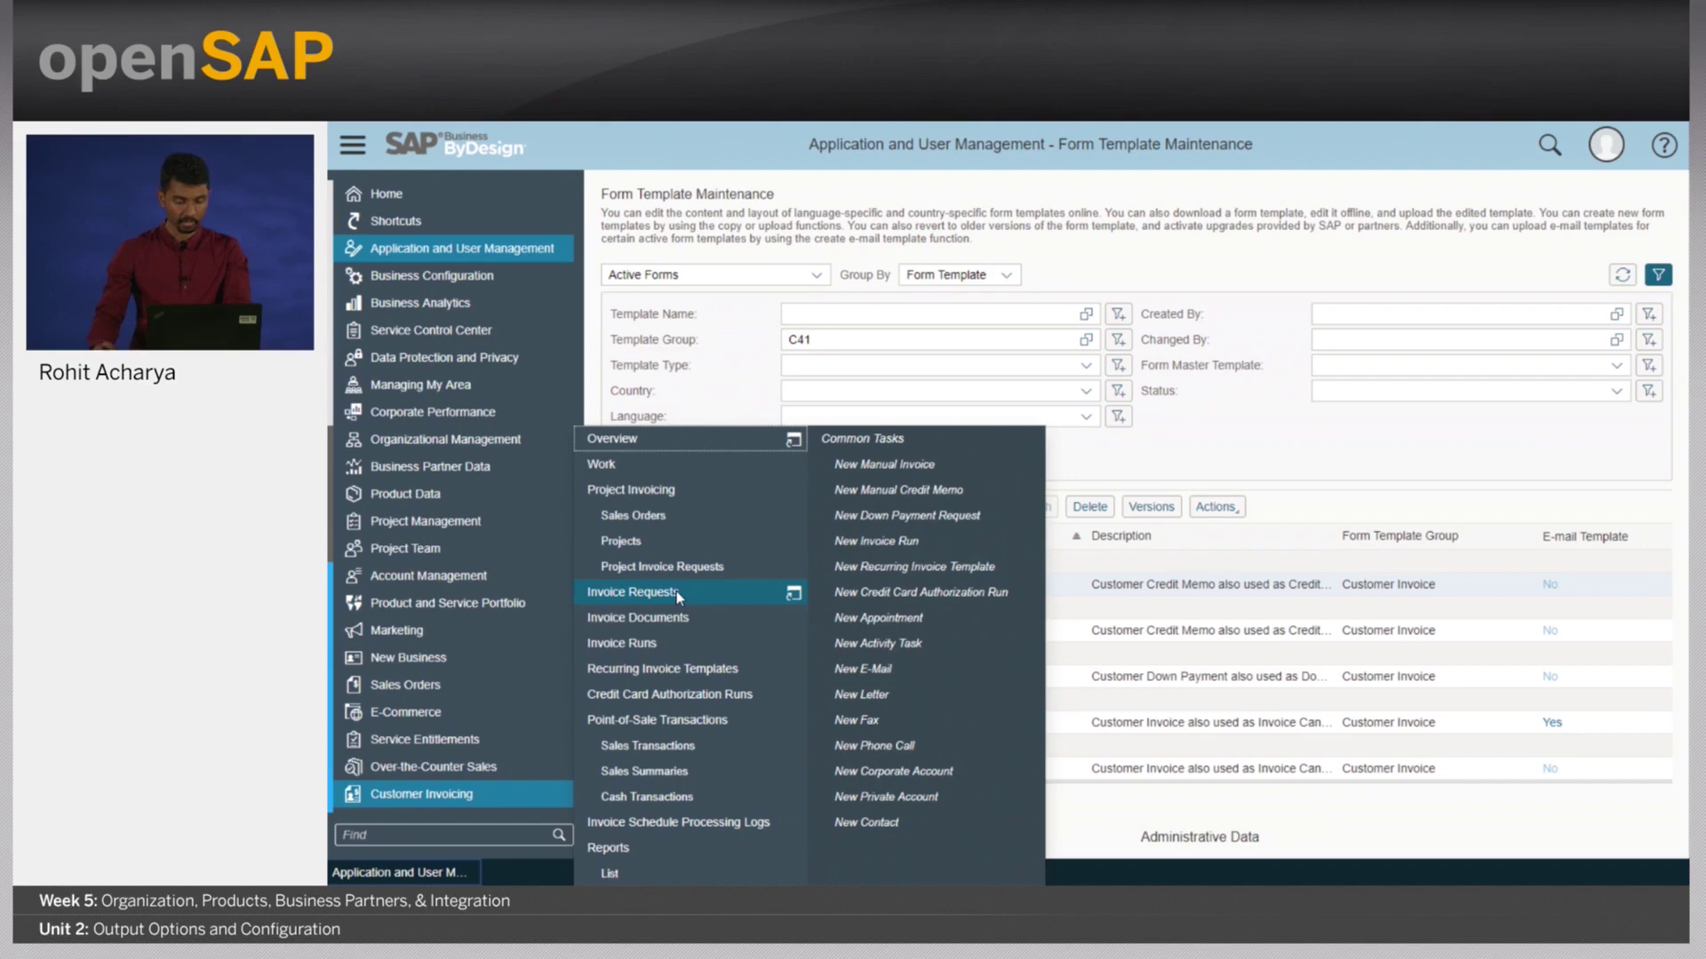
pyautogui.click(676, 618)
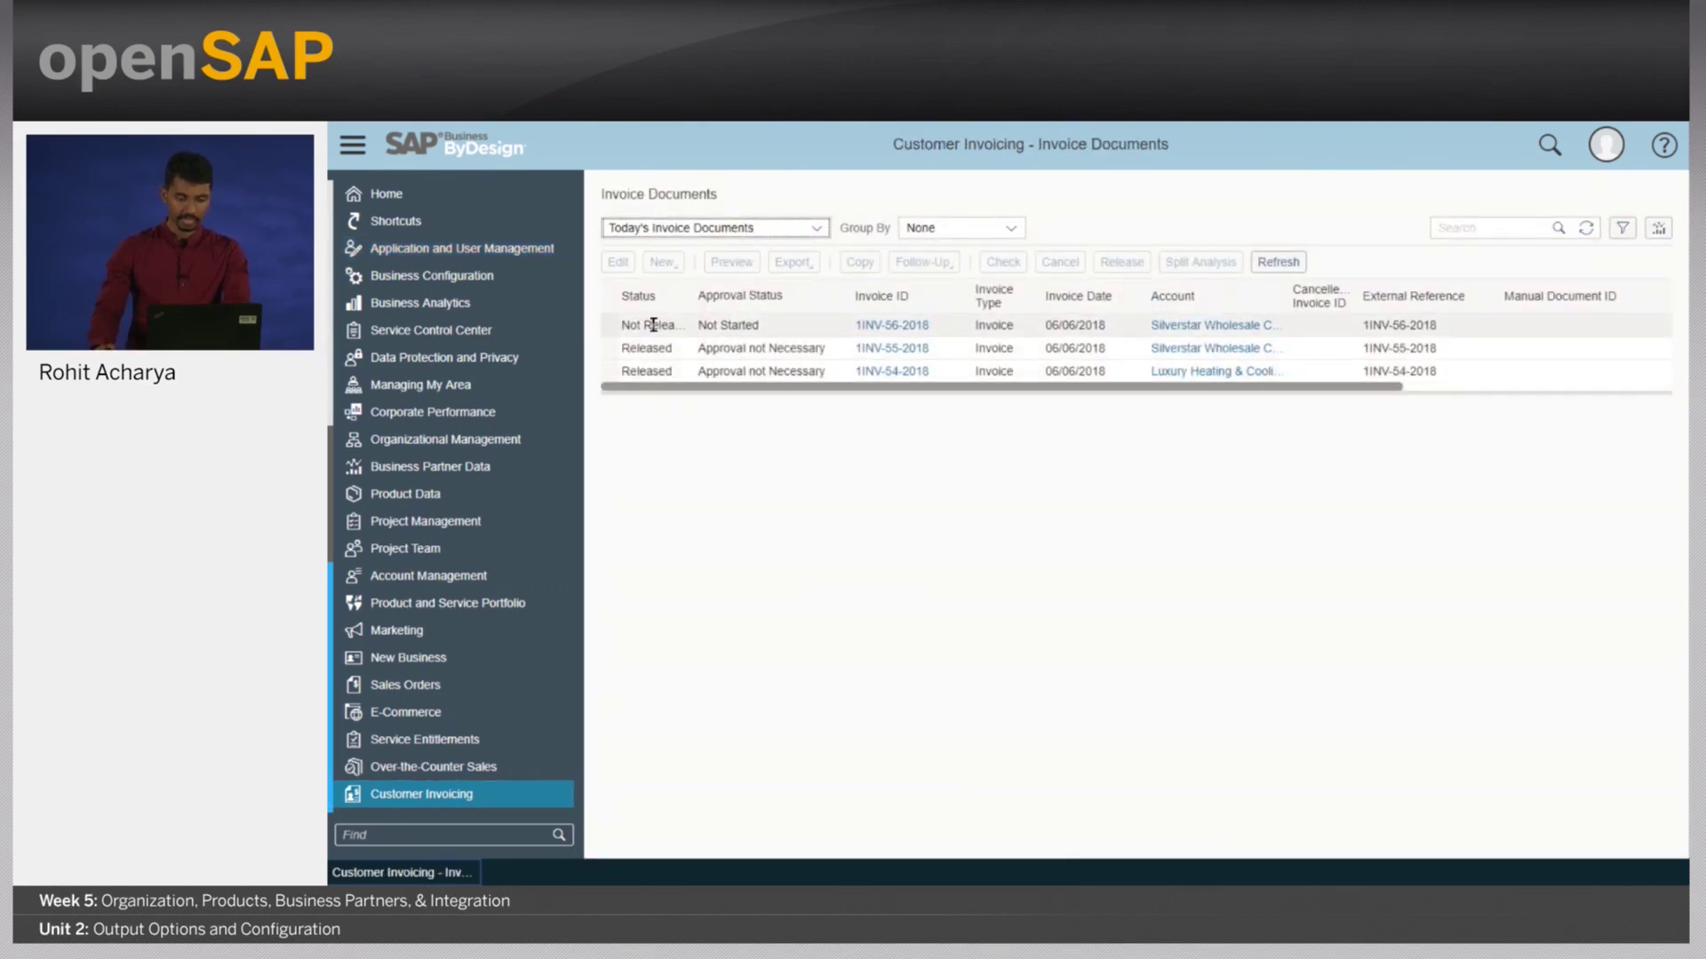
pyautogui.click(653, 327)
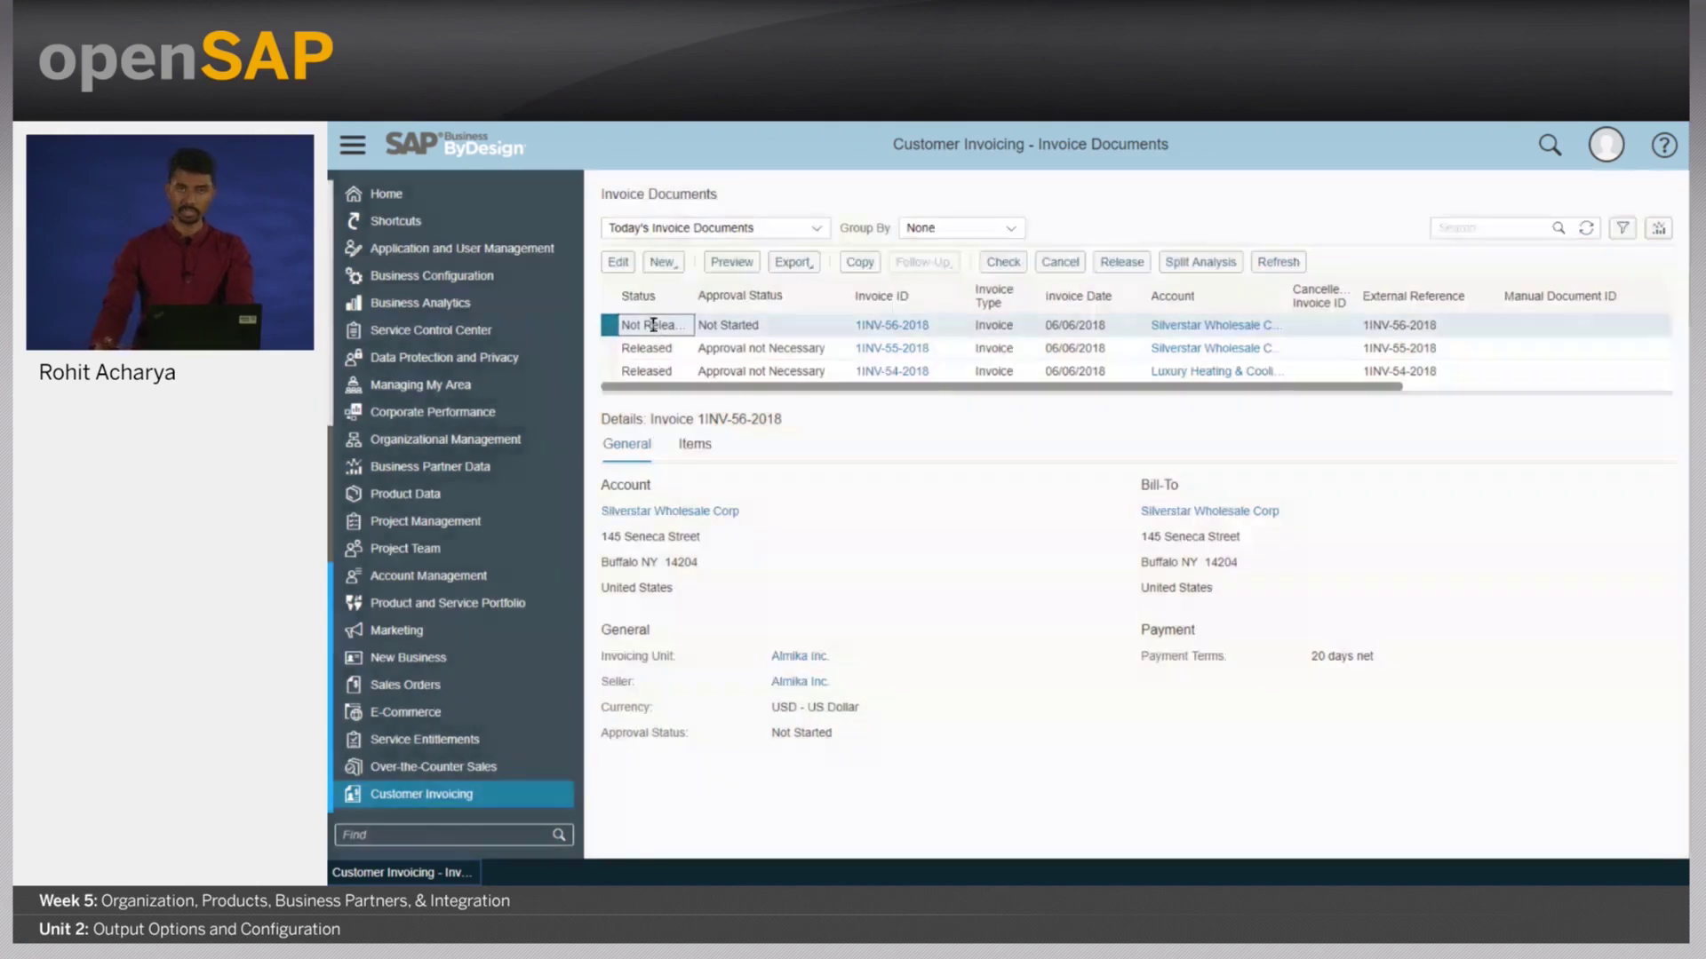
pyautogui.click(620, 262)
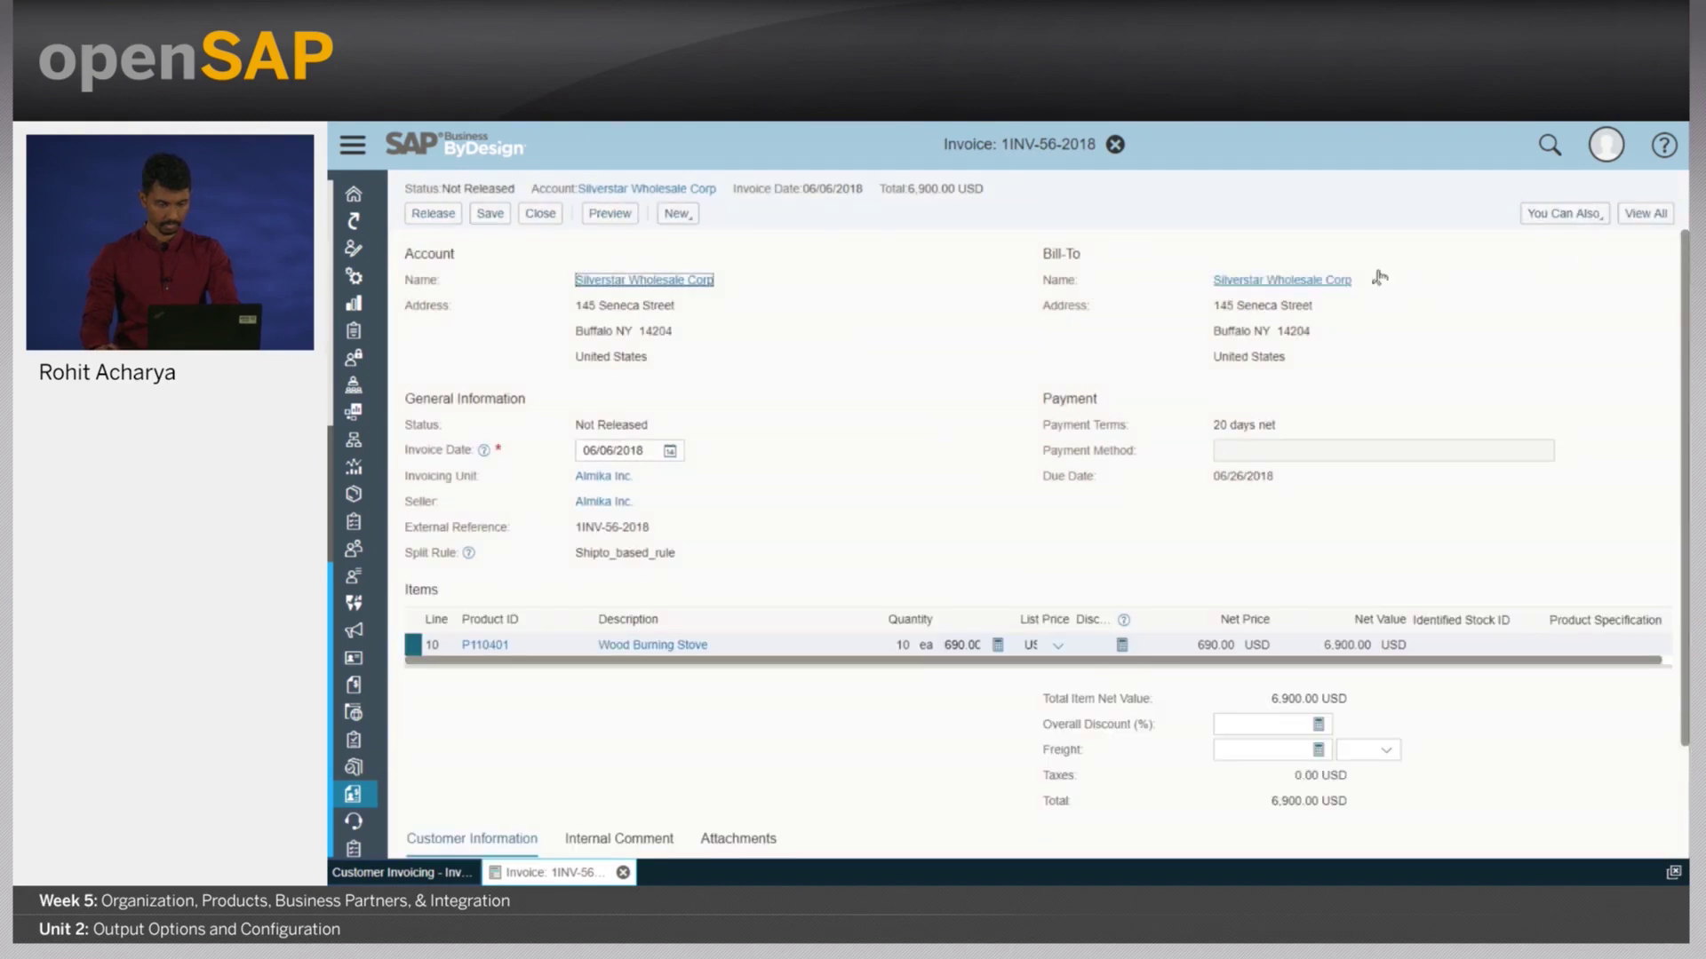
pyautogui.click(1650, 221)
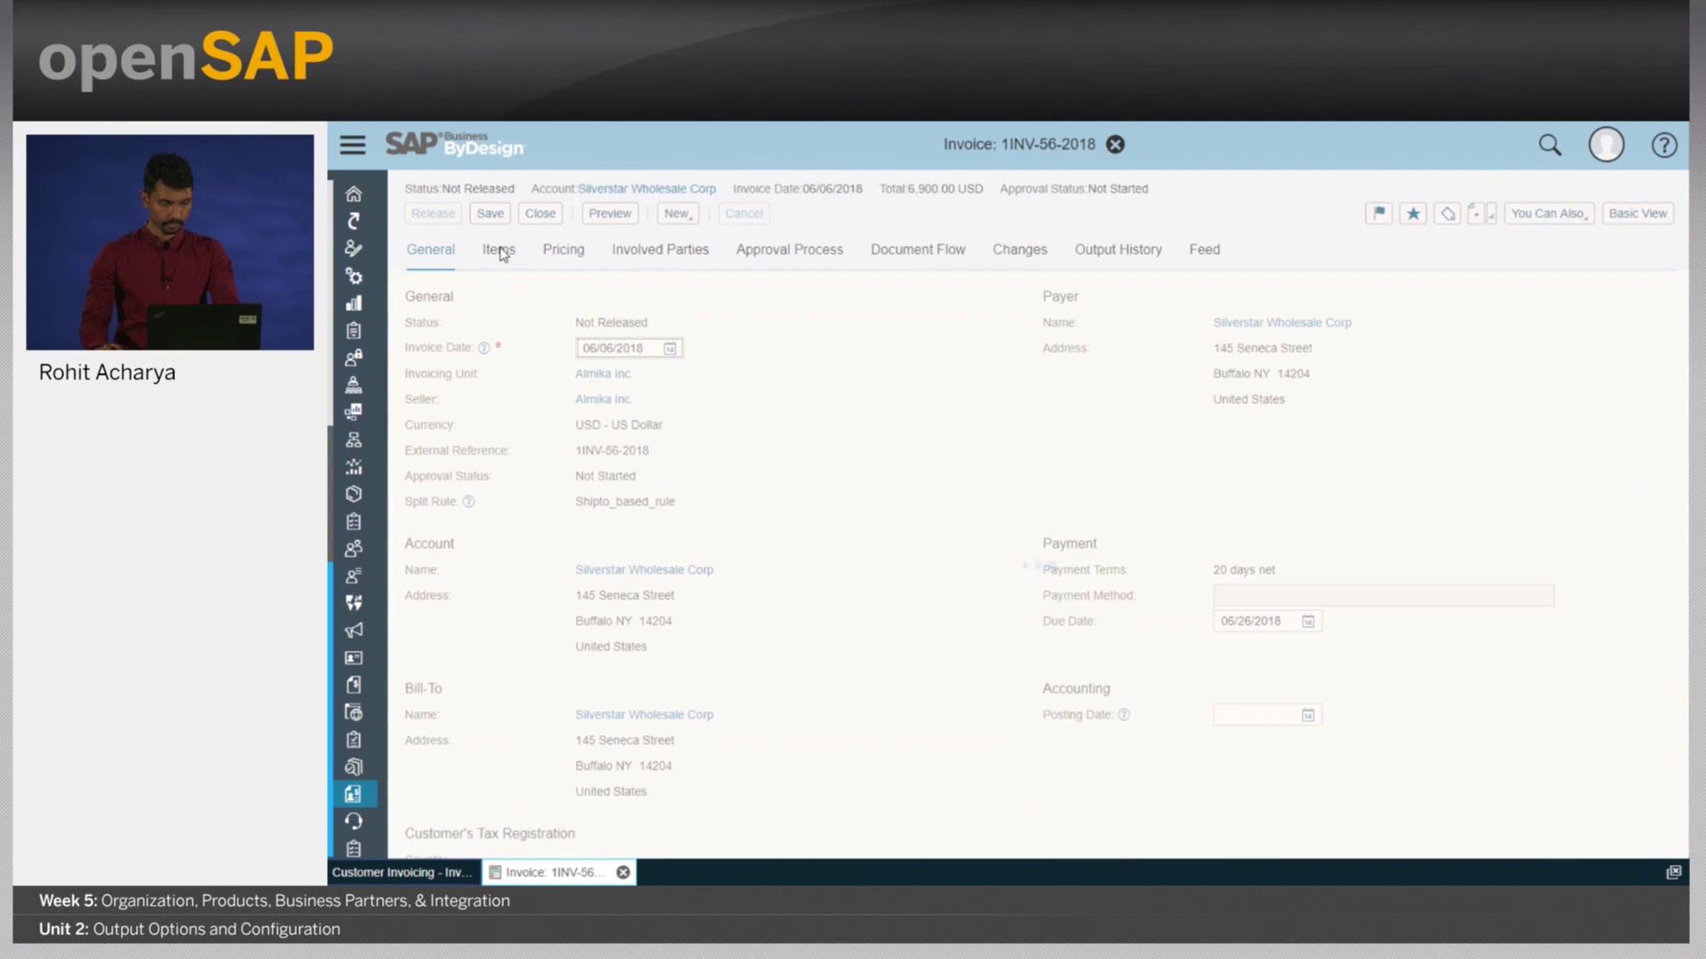
pyautogui.click(499, 251)
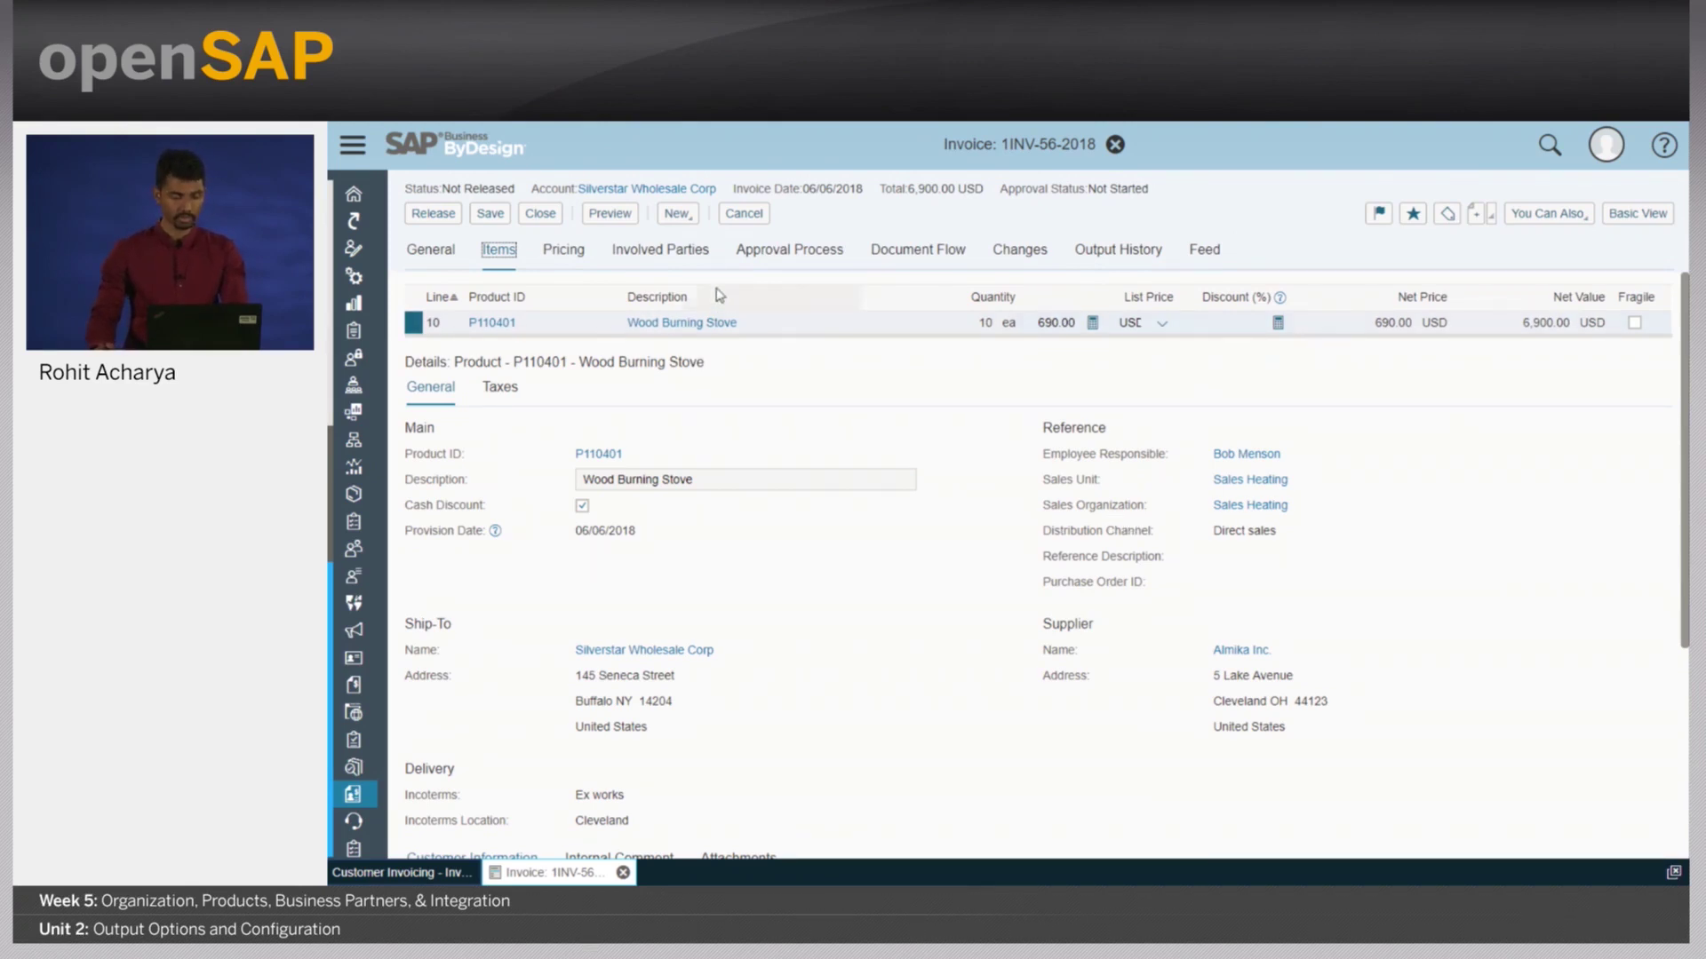
# Preview the invoice's Customer Invoice document with the item's Fragile option unset, and close the preview window.
pyautogui.click(610, 214)
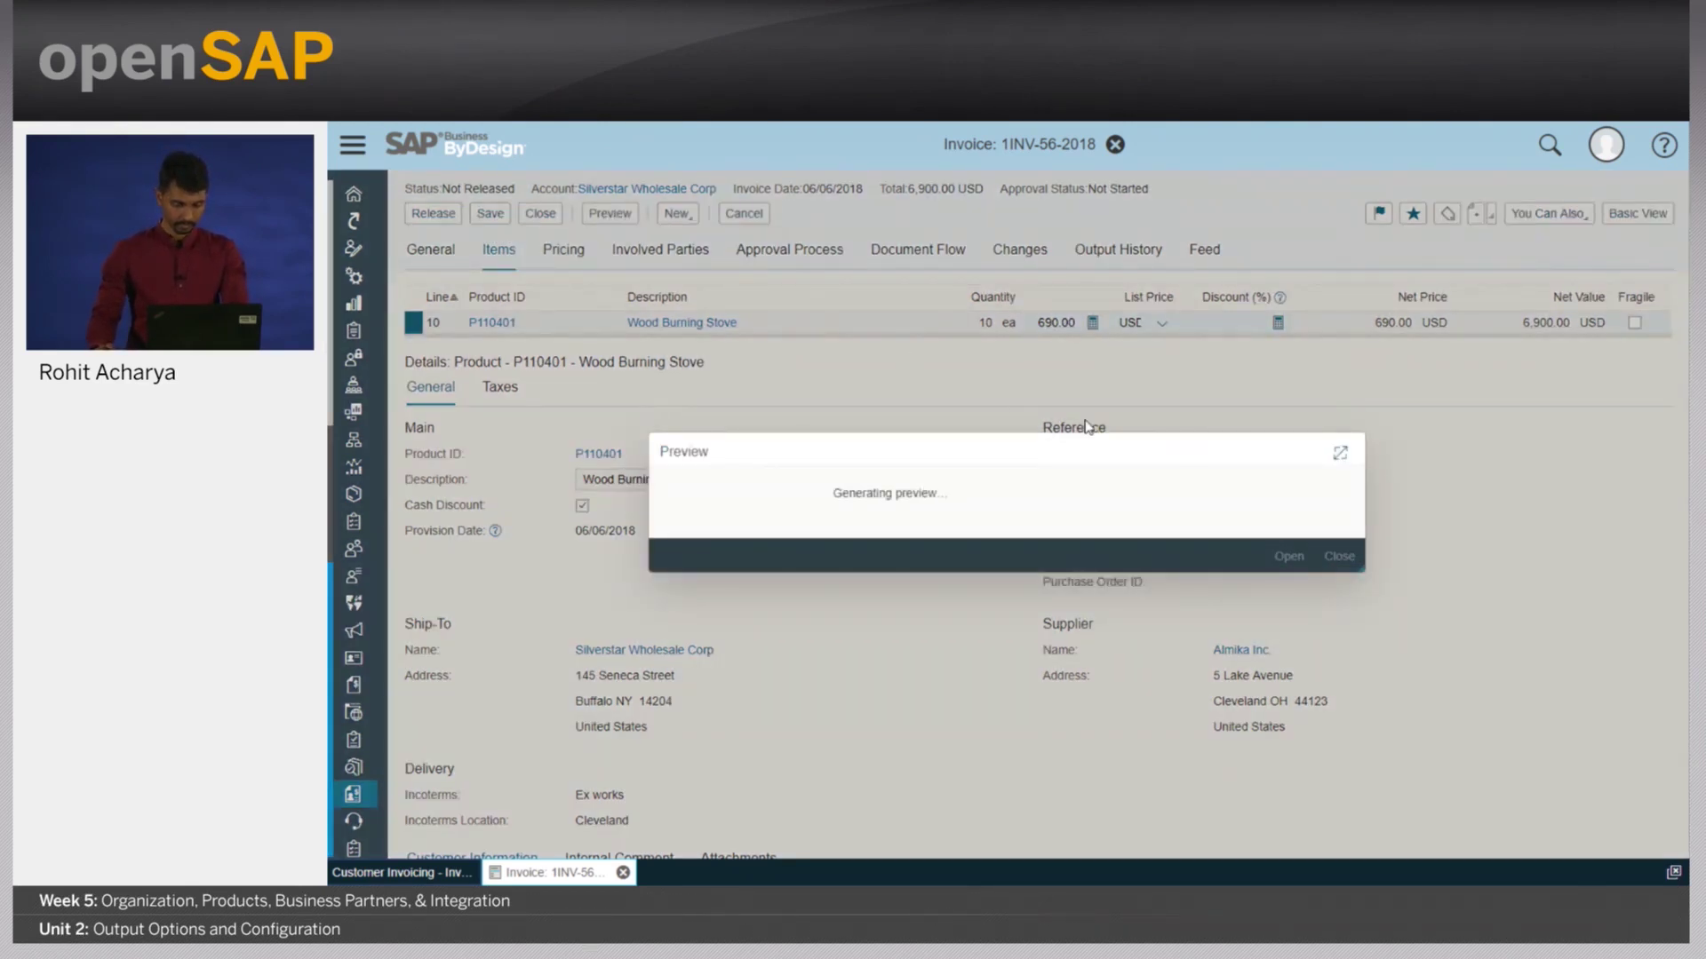
pyautogui.doubleClick(1203, 518)
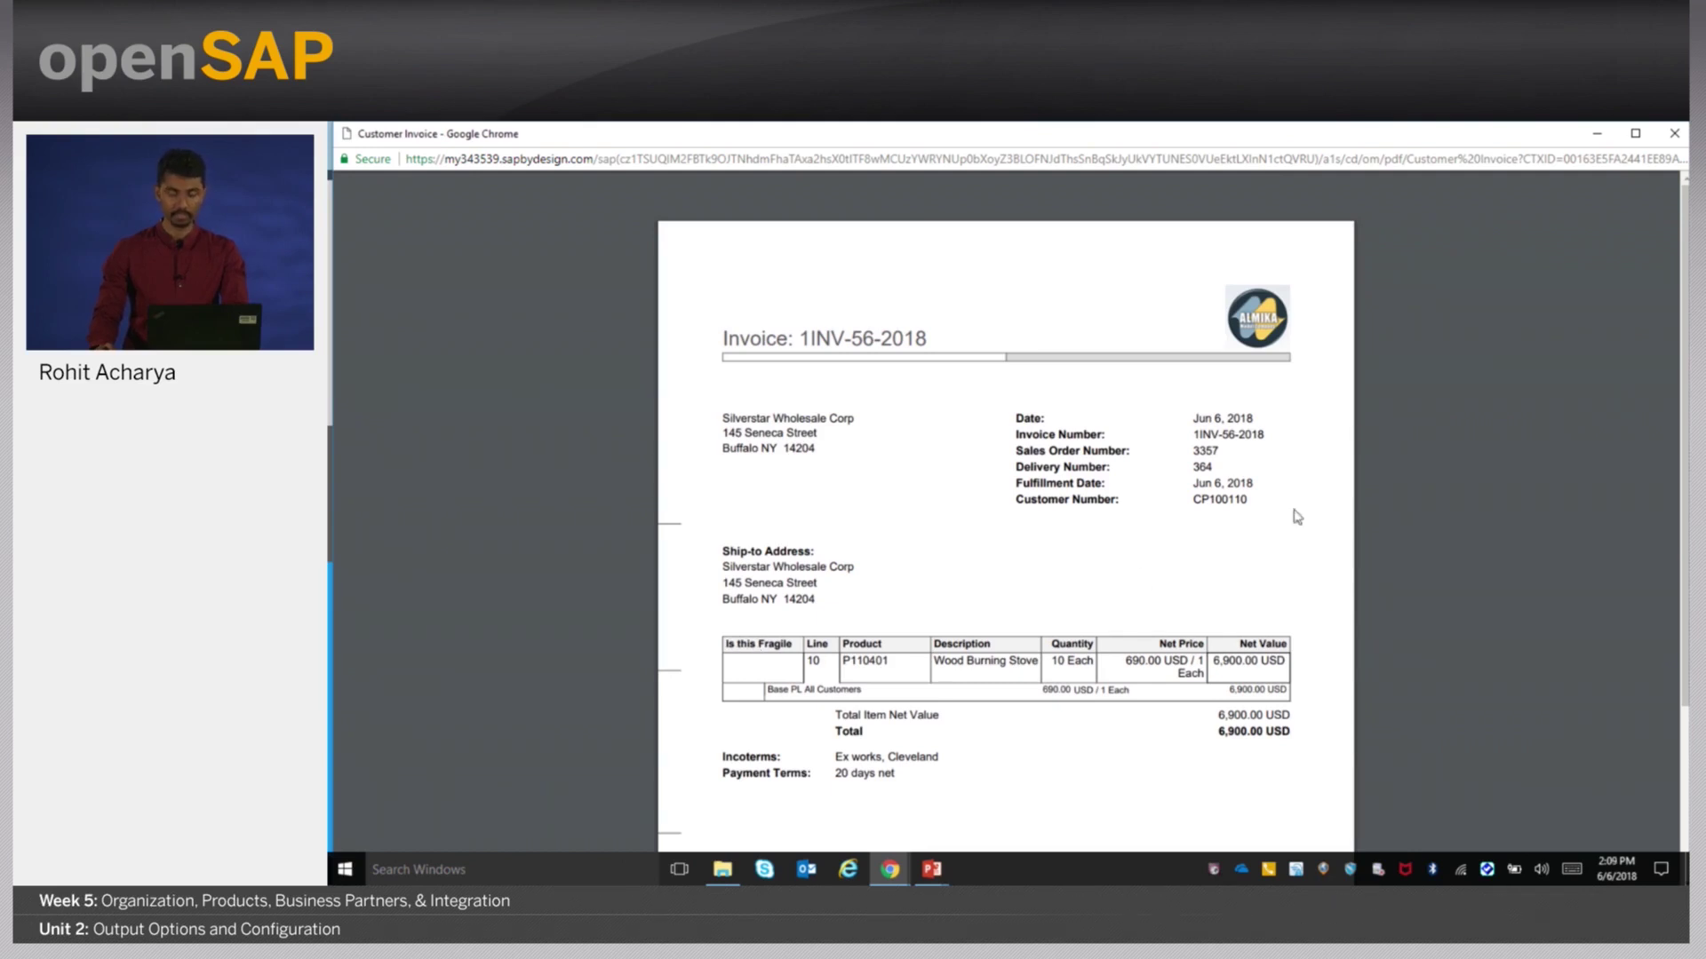
pyautogui.click(1673, 135)
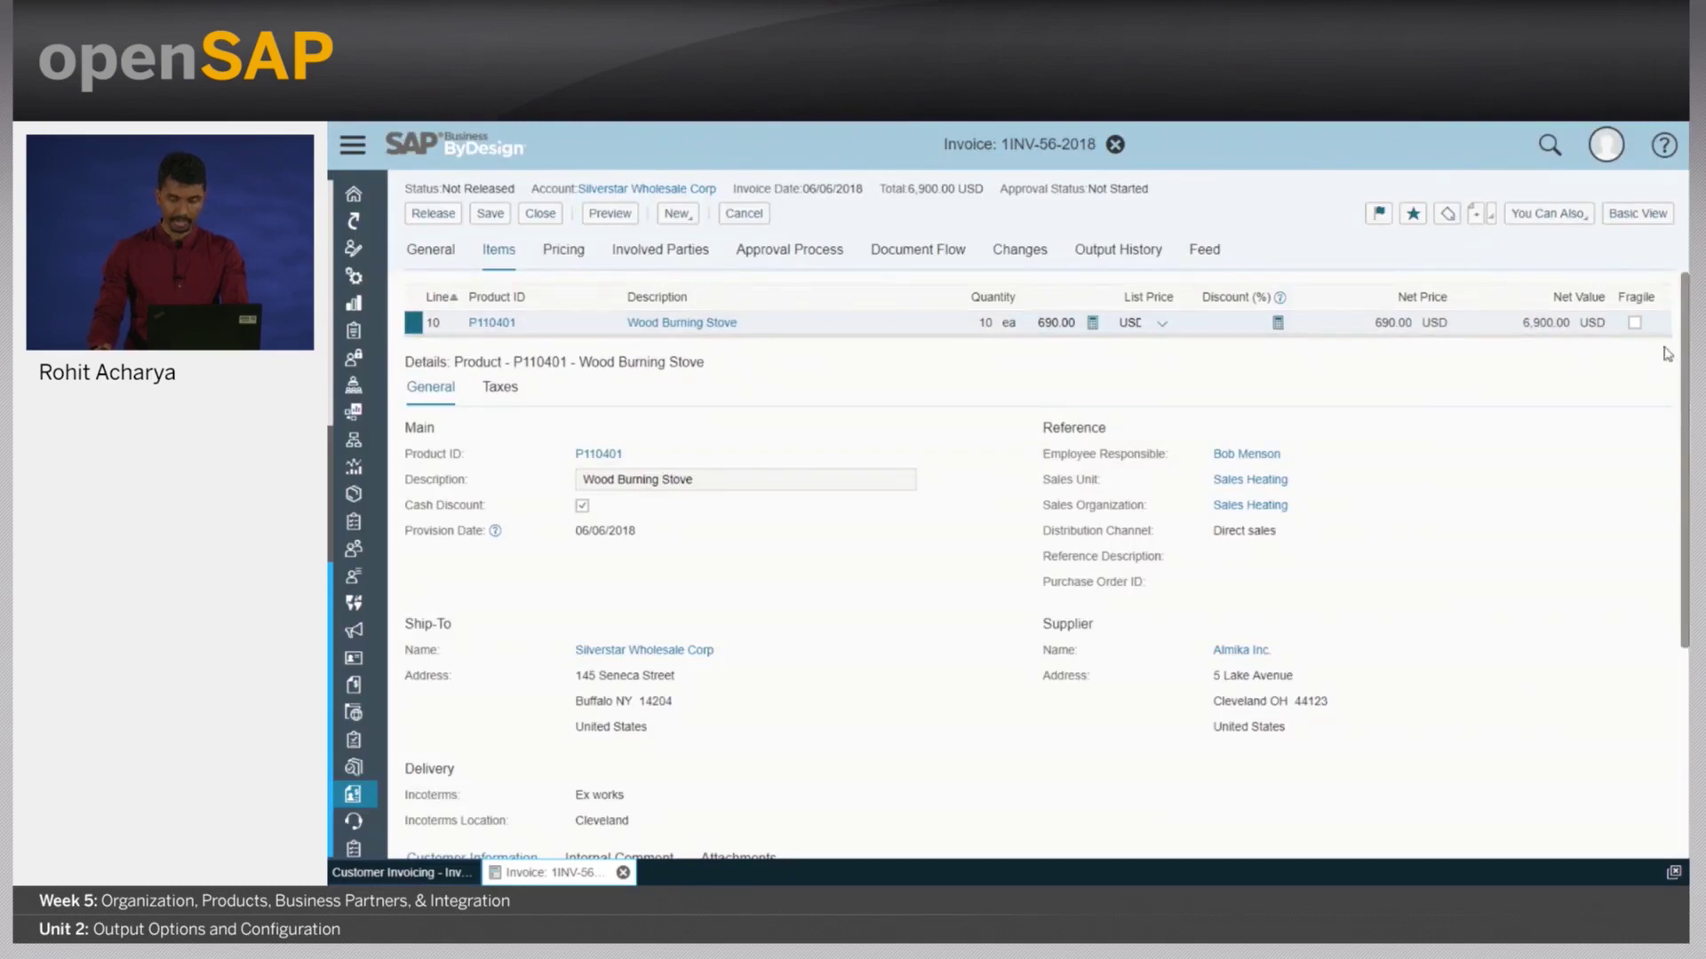
# Mark the Wood Burning Stove item as Fragile and open the Customer Invoice preview to check the "Is this Fragile" column.
pyautogui.click(605, 216)
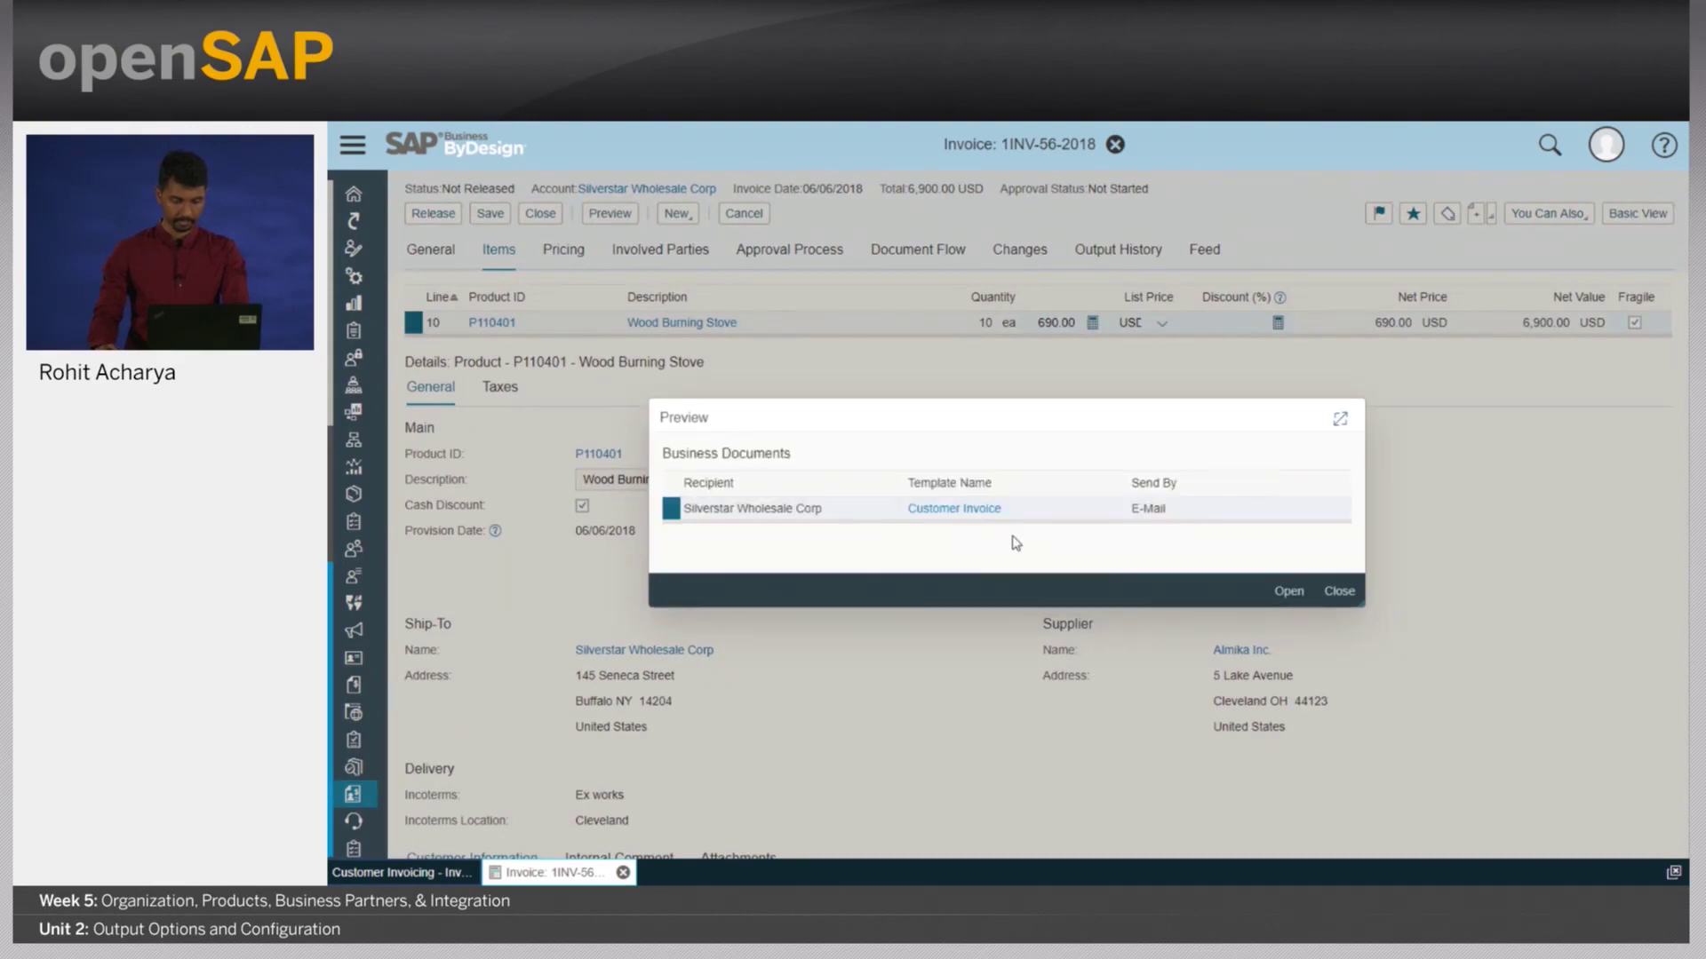
pyautogui.press('Return')
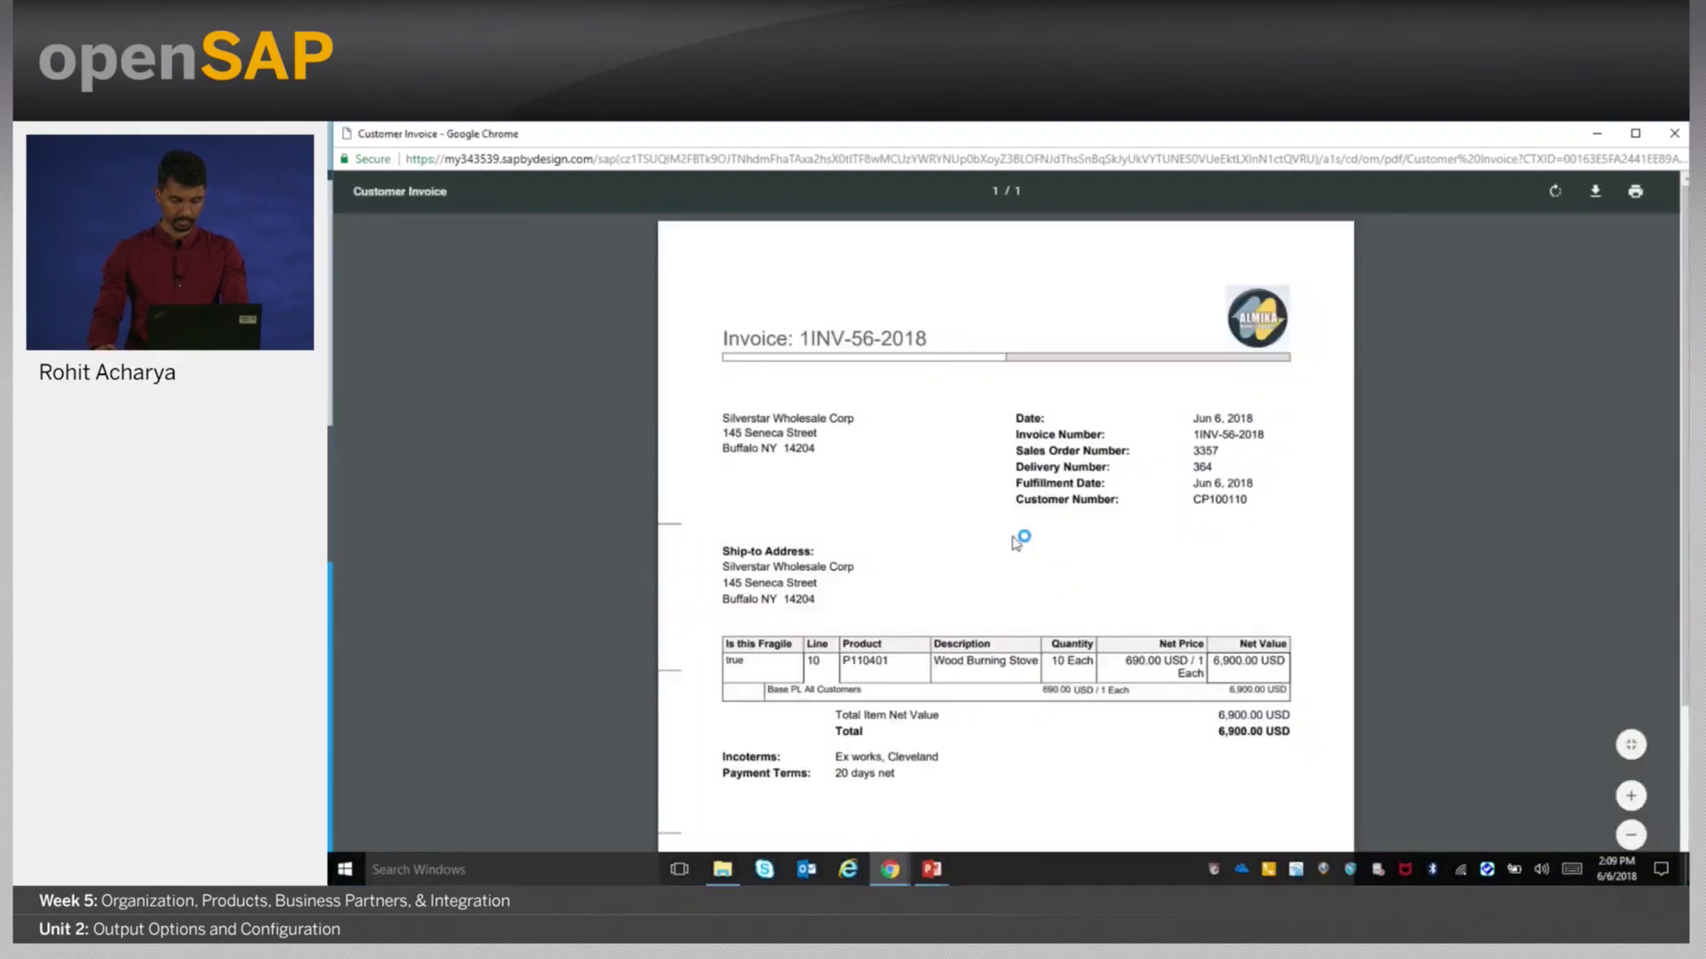
pyautogui.scroll(-2, 812, 558)
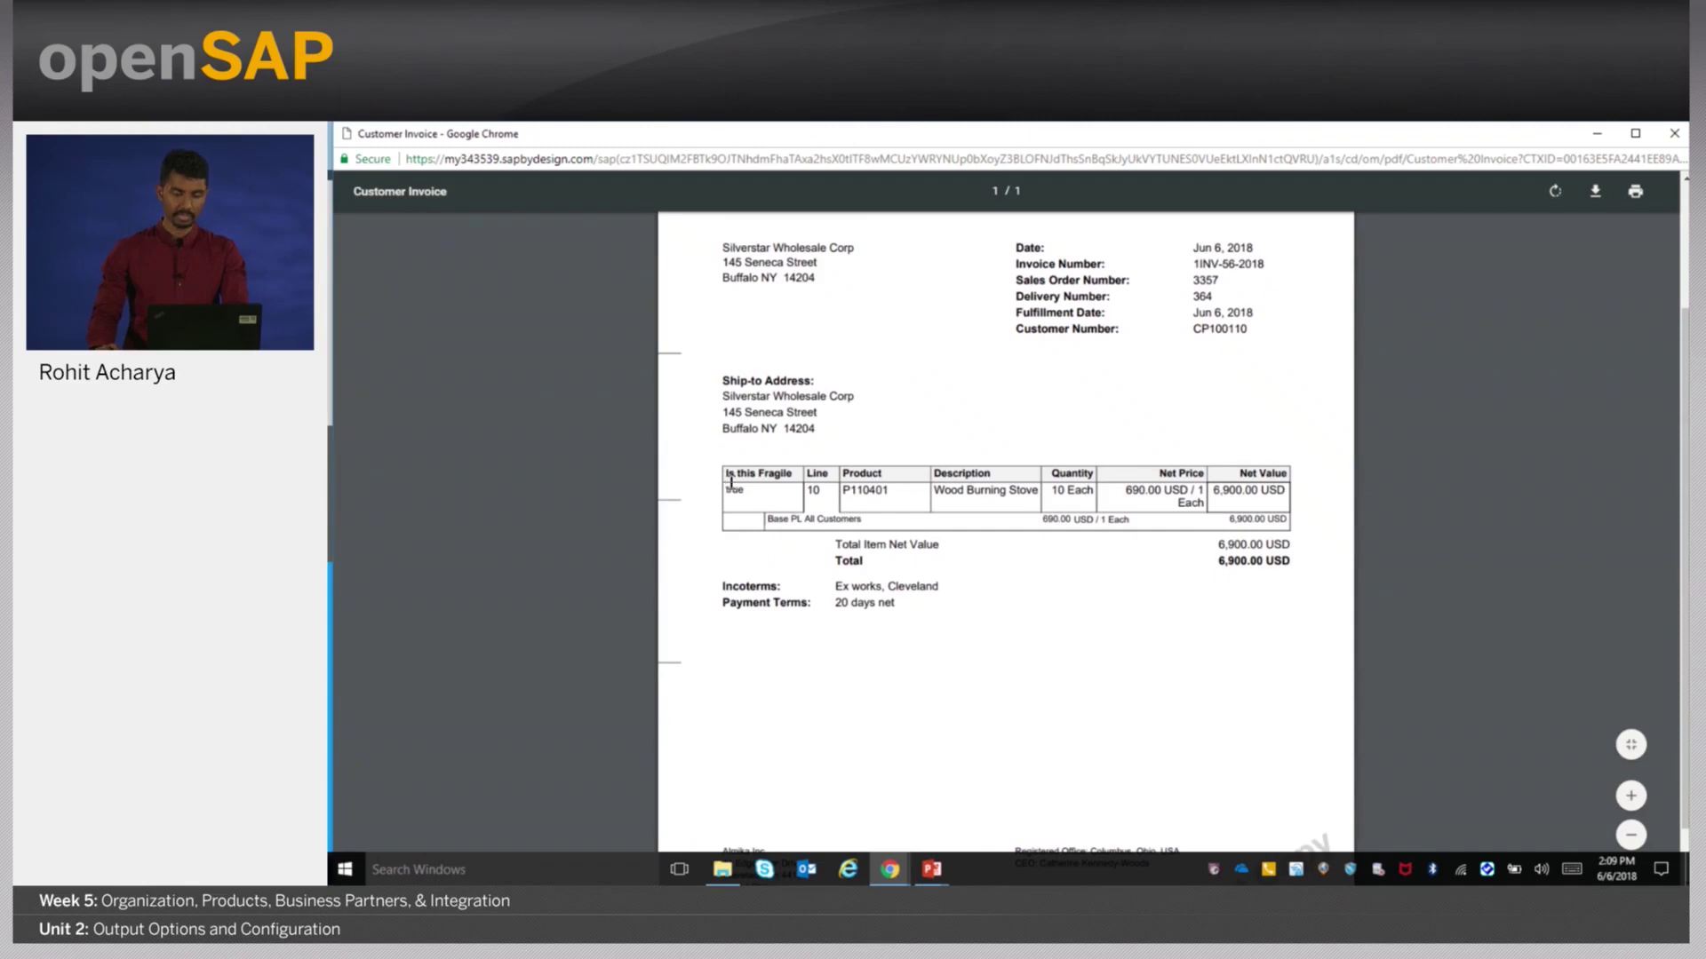
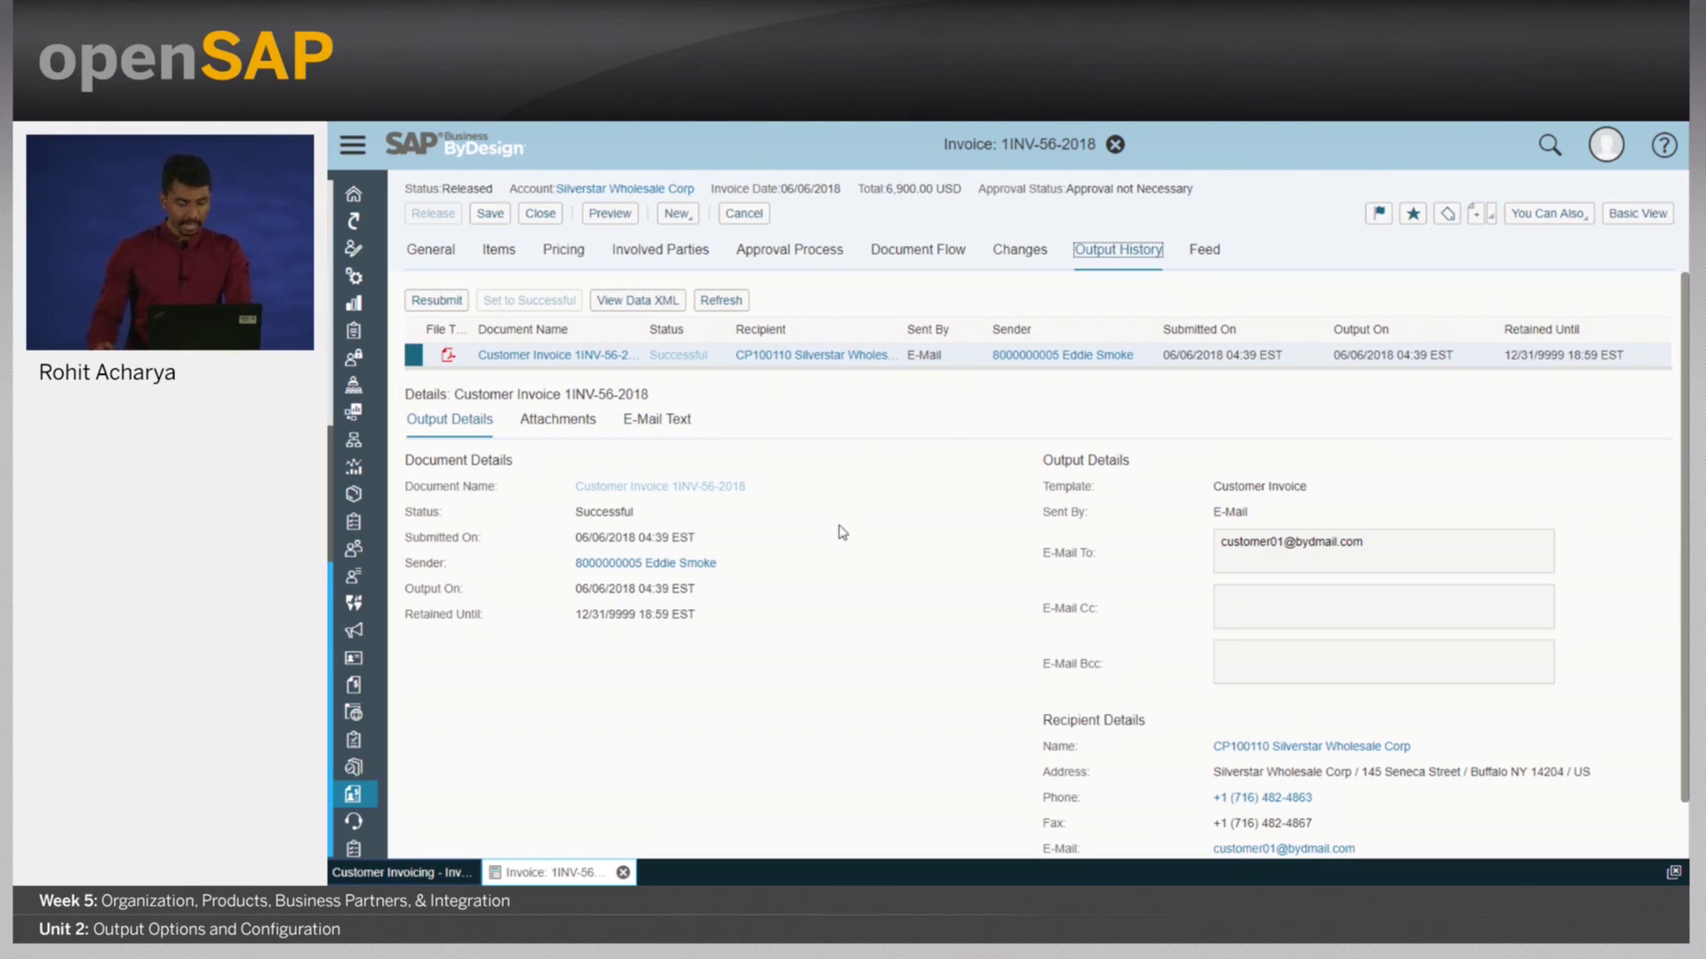
# Review the output details and e-mail text in the released invoice's output history, and close the invoice.
pyautogui.scroll(-1, 838, 533)
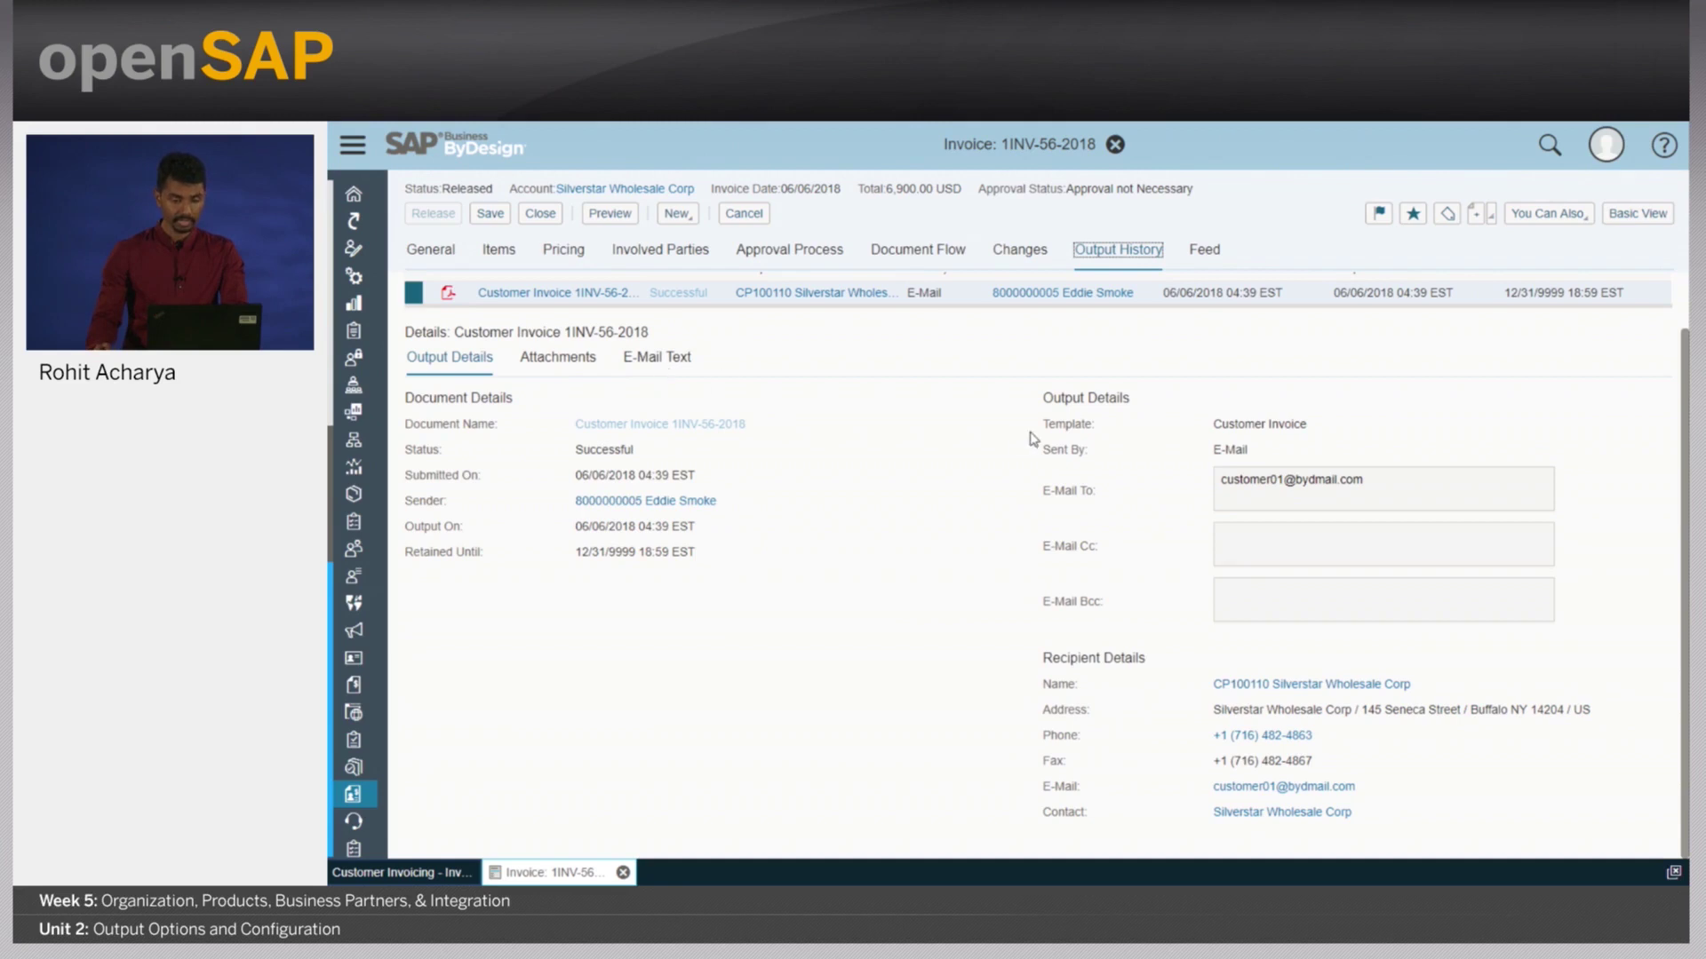
pyautogui.scroll(1, 1028, 438)
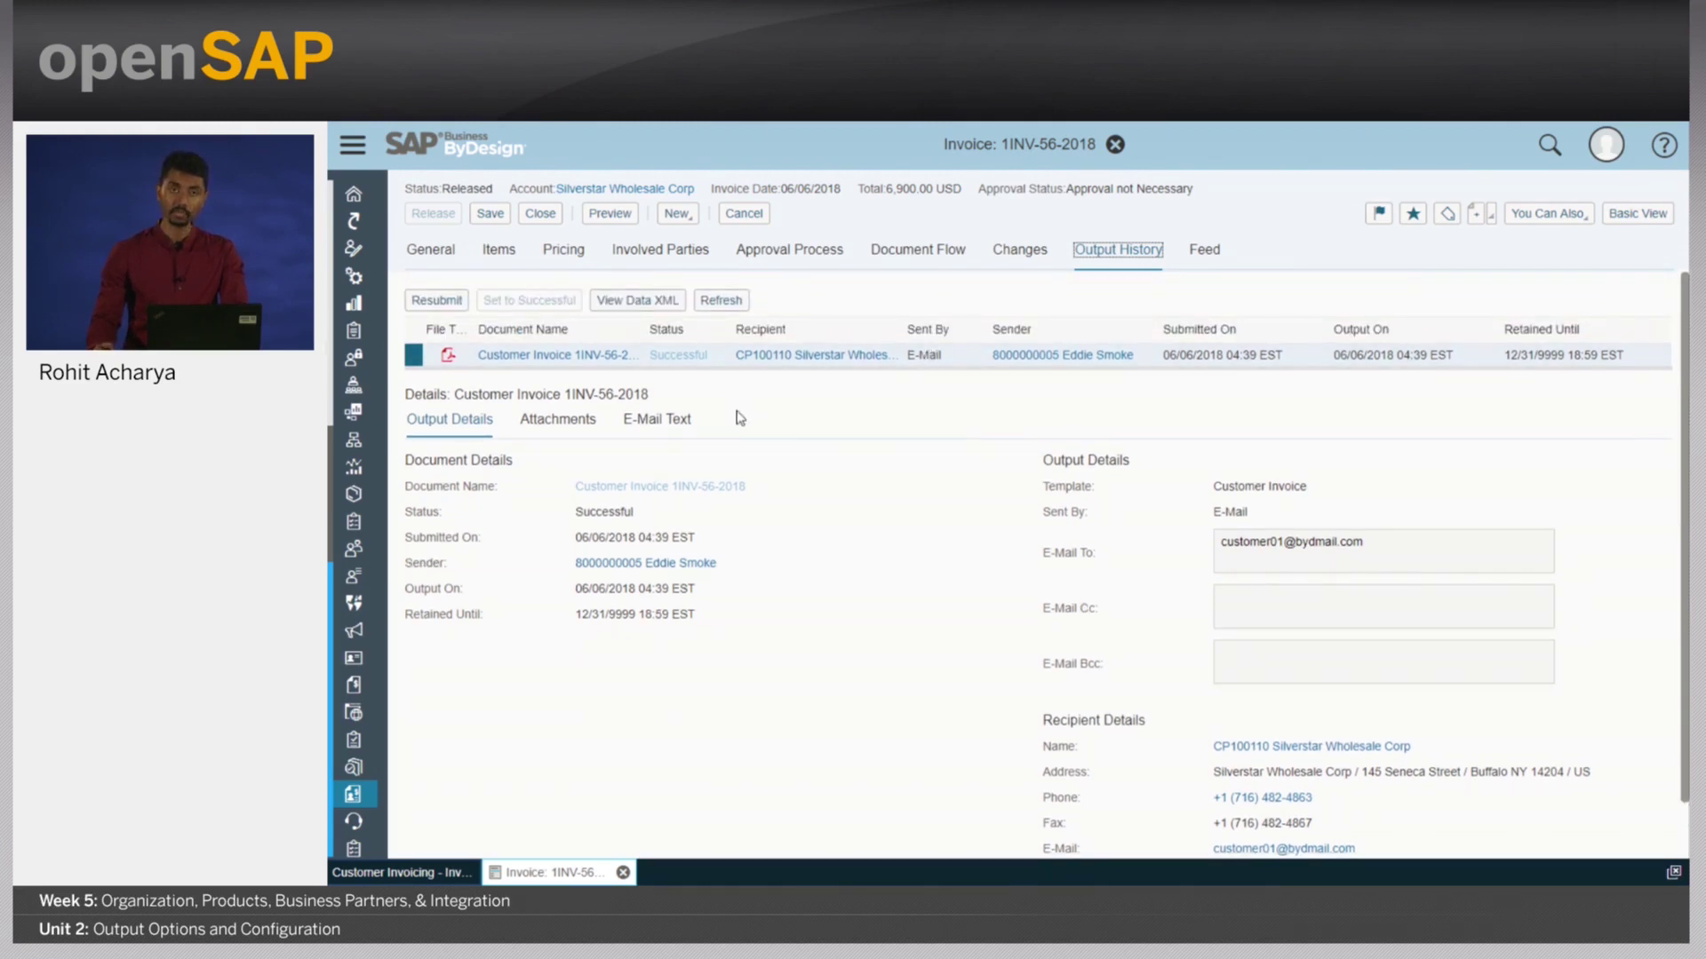
pyautogui.click(653, 421)
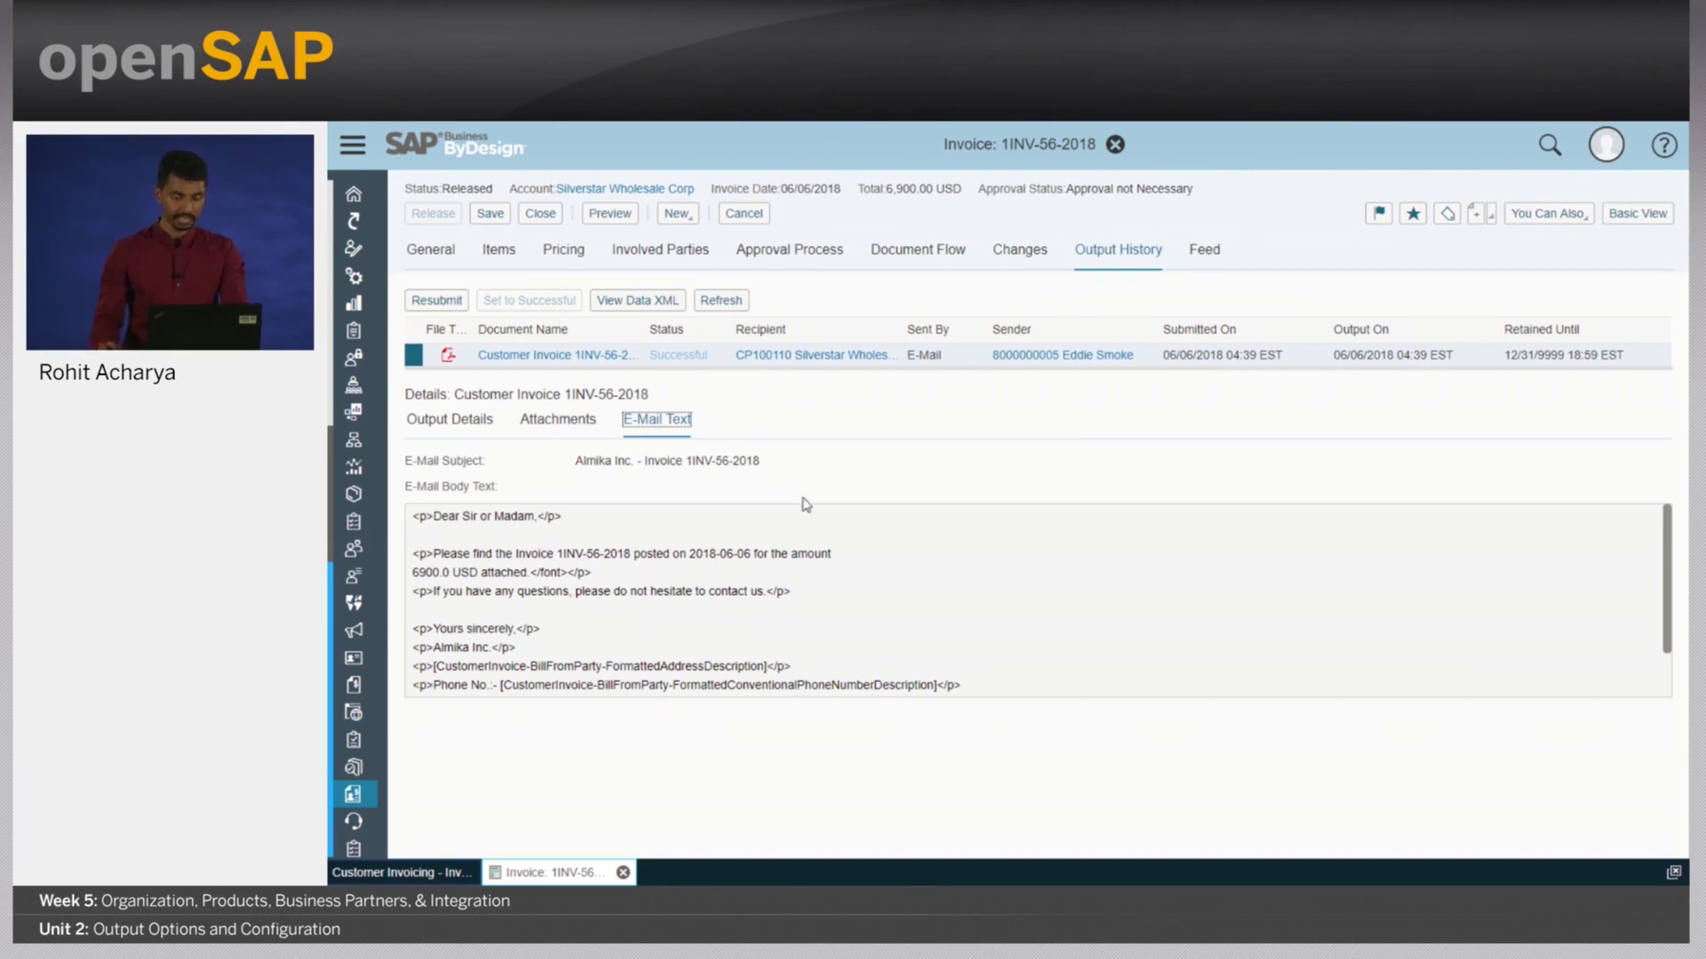
pyautogui.click(624, 872)
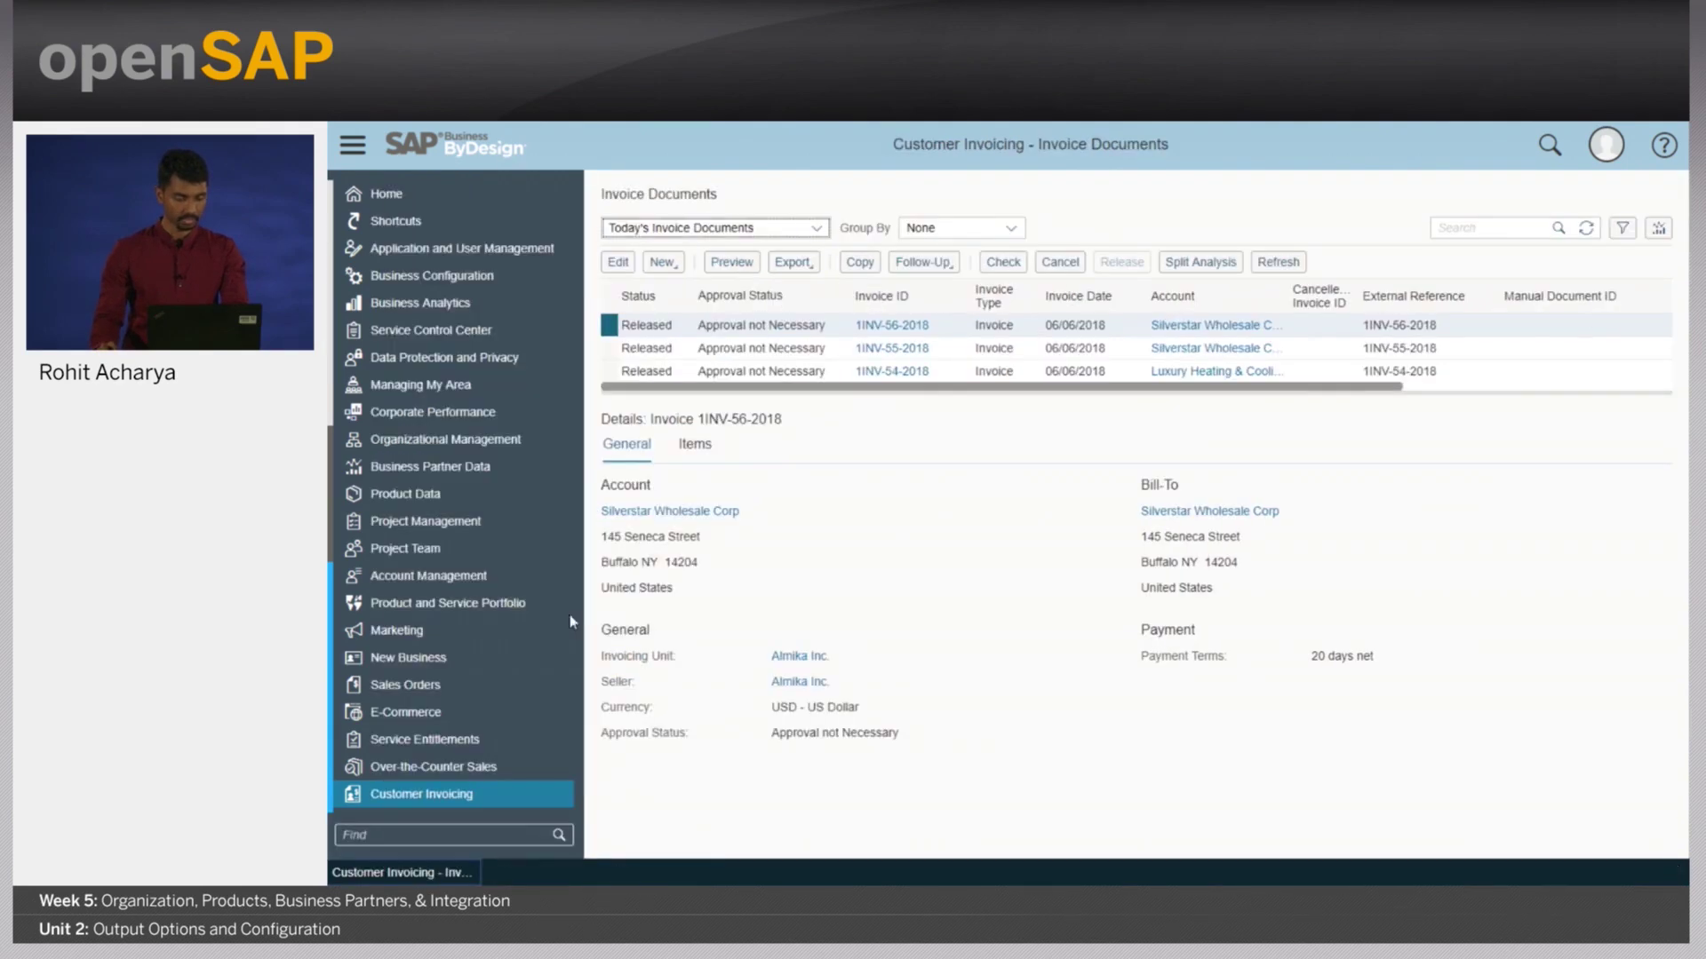
# Return to Form Template Maintenance, list the active forms and filter them by template group C41.
pyautogui.click(570, 249)
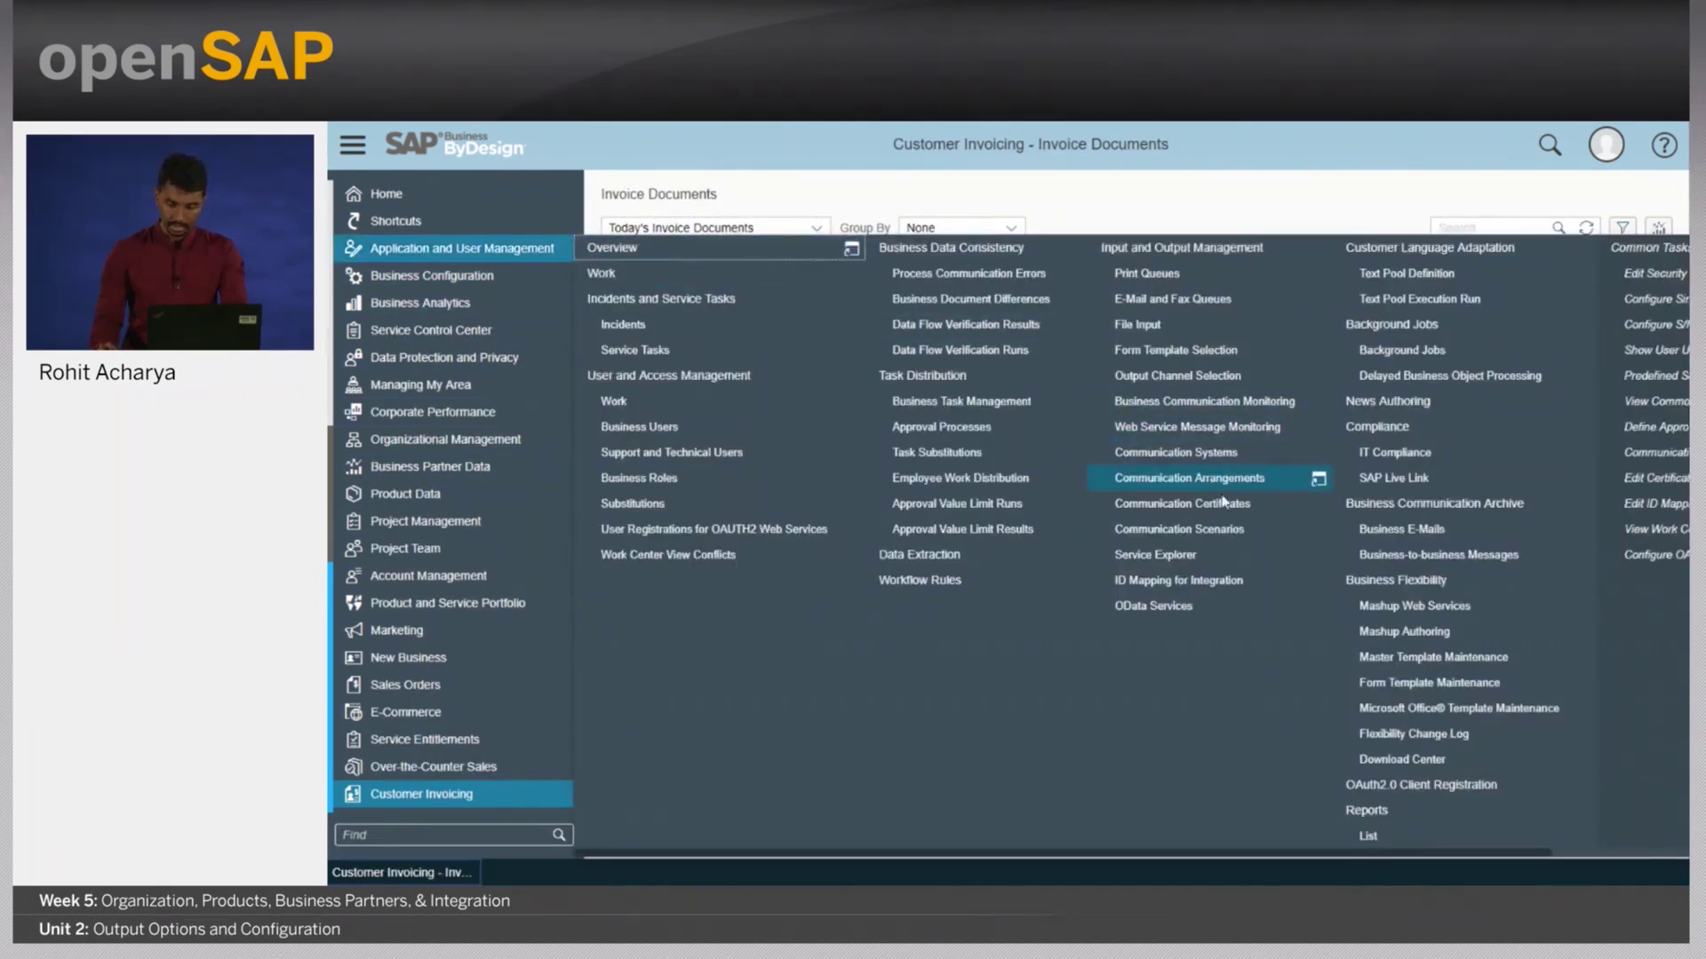
pyautogui.click(1457, 683)
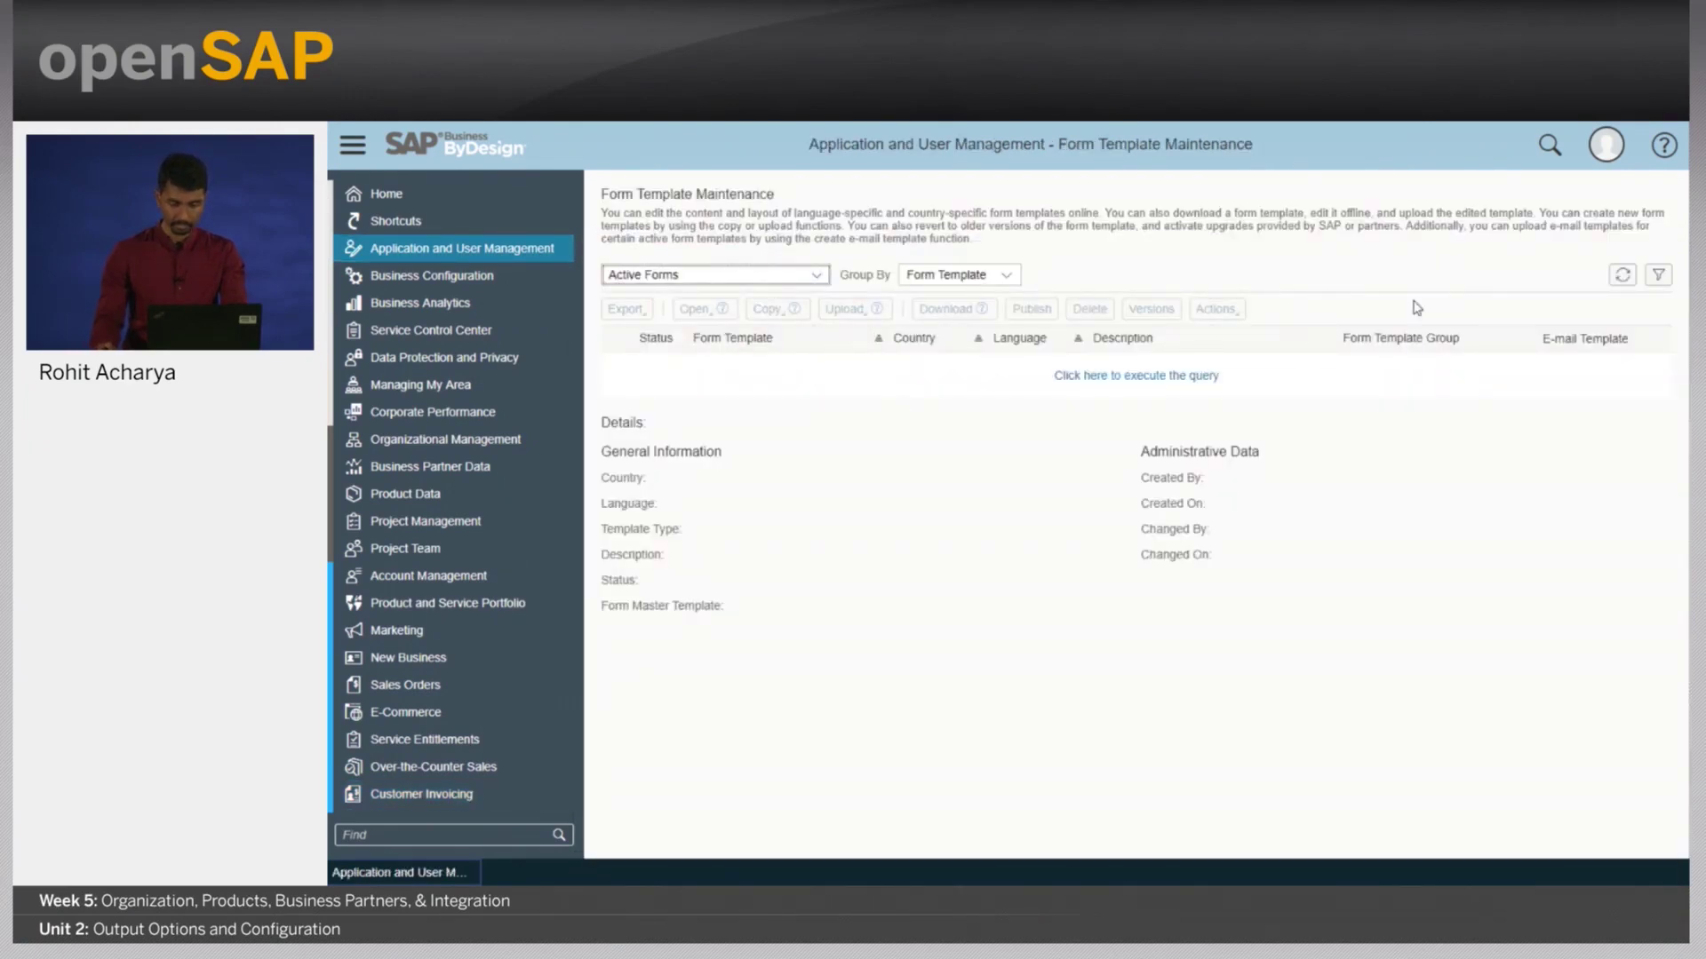
pyautogui.click(1115, 374)
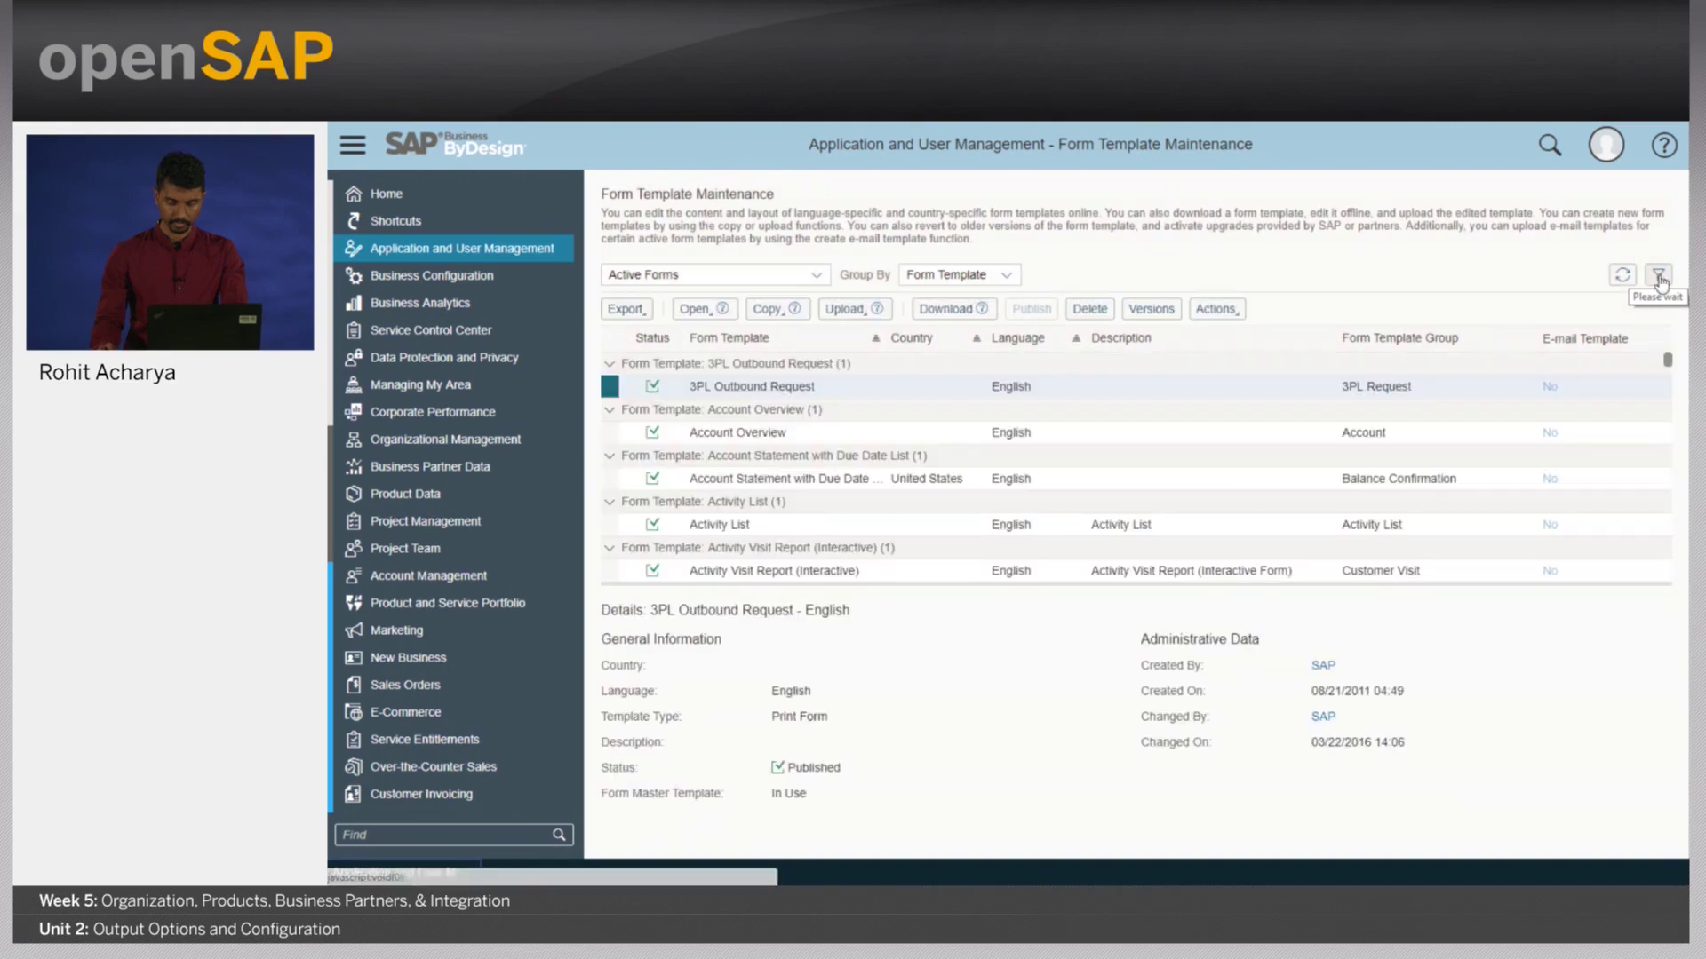
pyautogui.click(1658, 276)
pyautogui.click(974, 343)
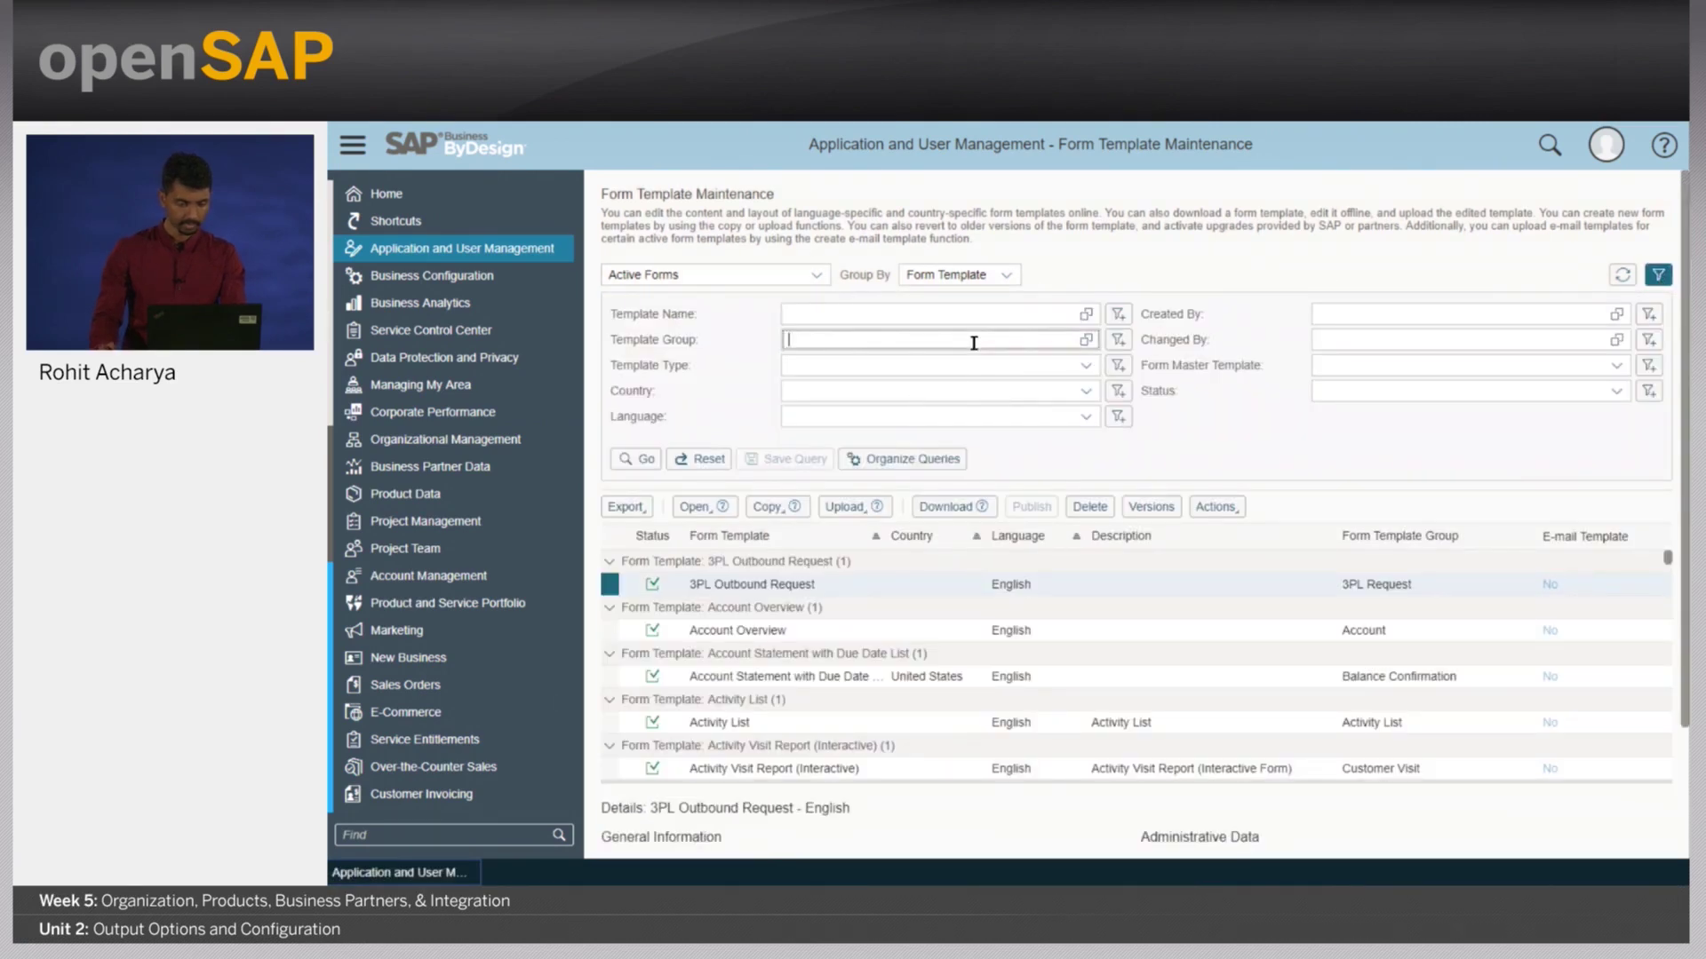
pyautogui.write('c41')
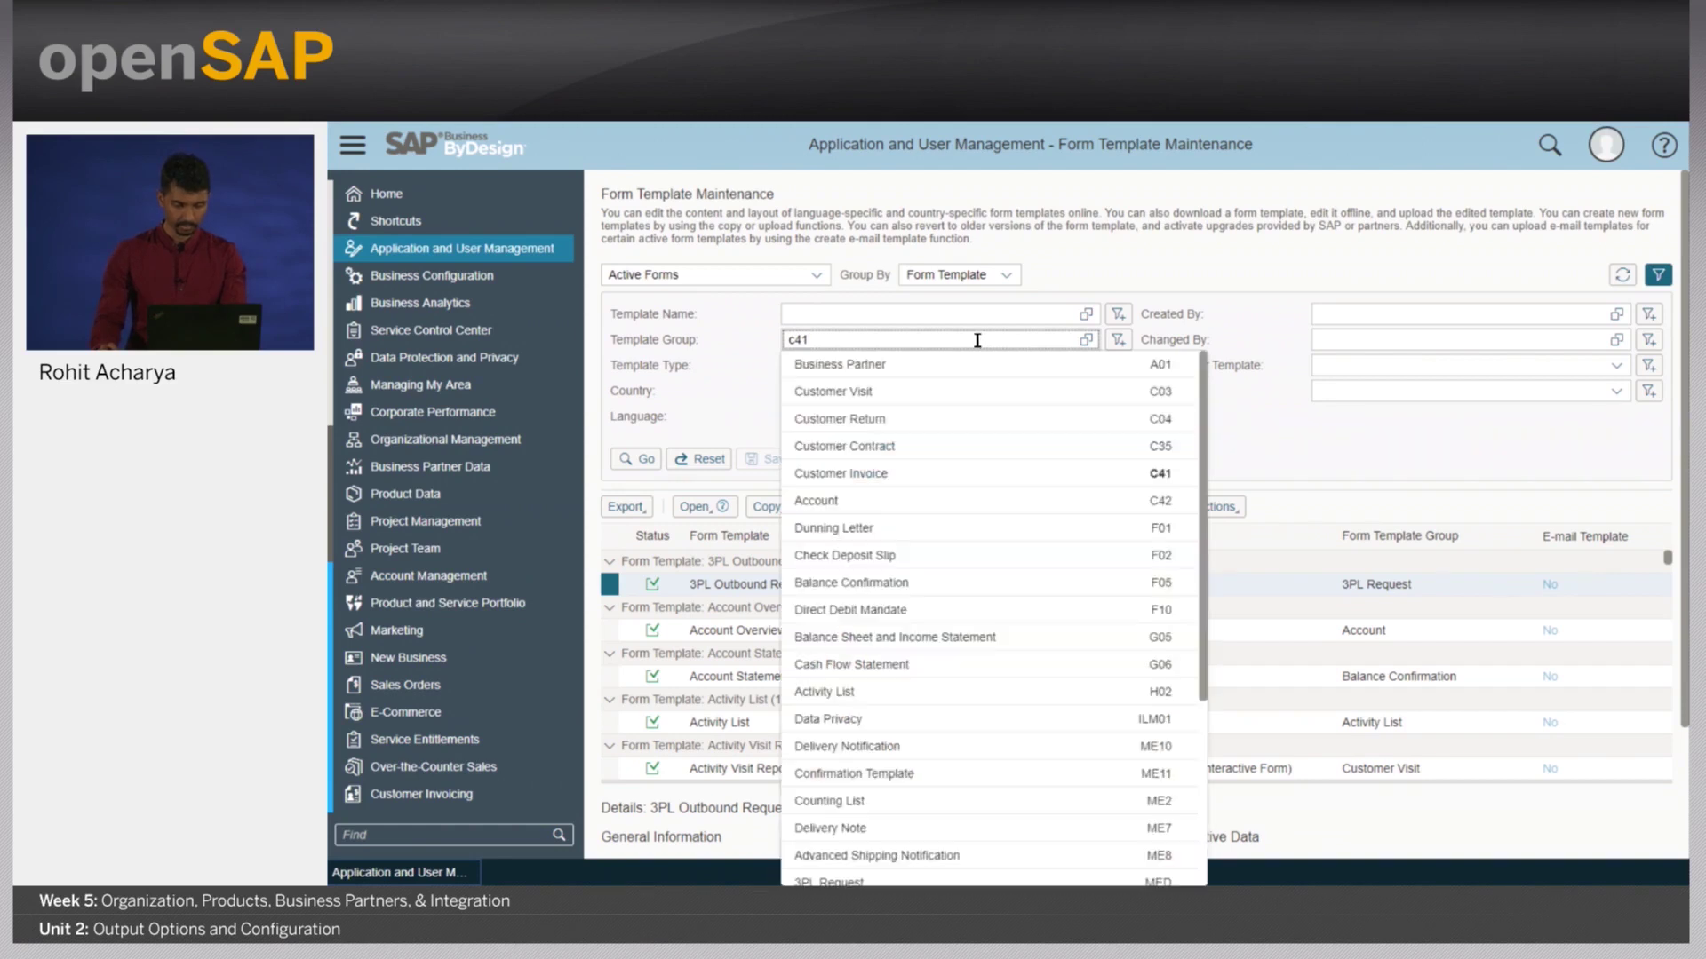
pyautogui.press('Return')
pyautogui.click(651, 459)
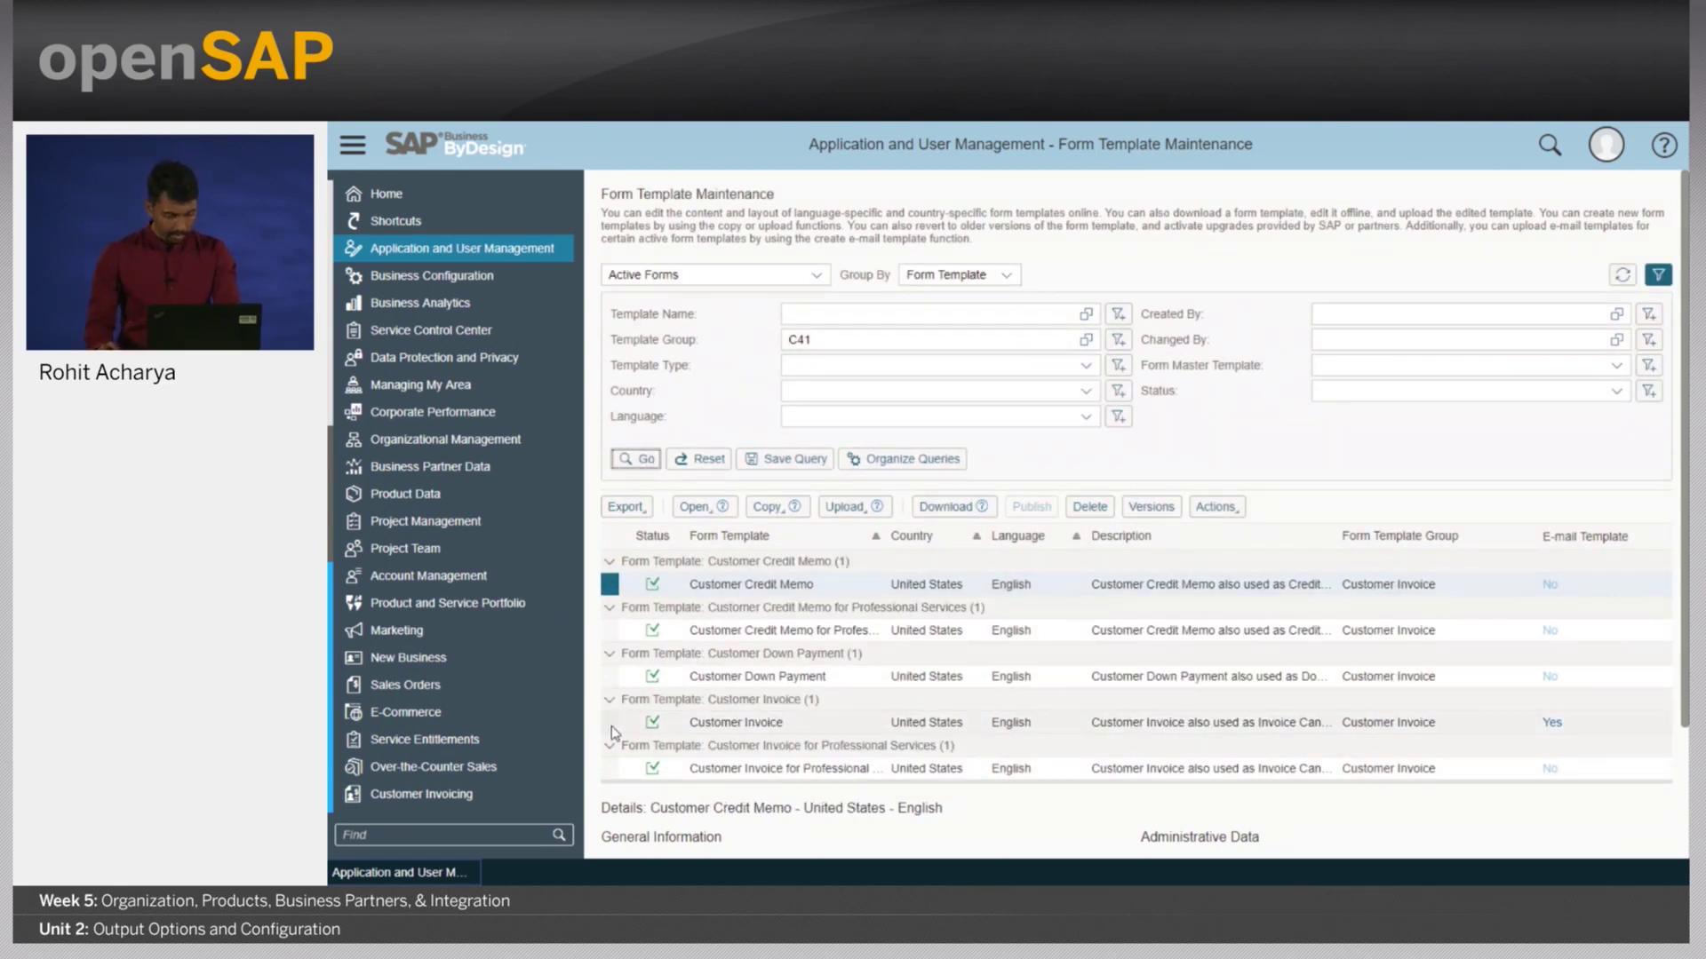
# View the e-mail template attached to the United States English Customer Invoice form template, and close its window.
pyautogui.click(736, 724)
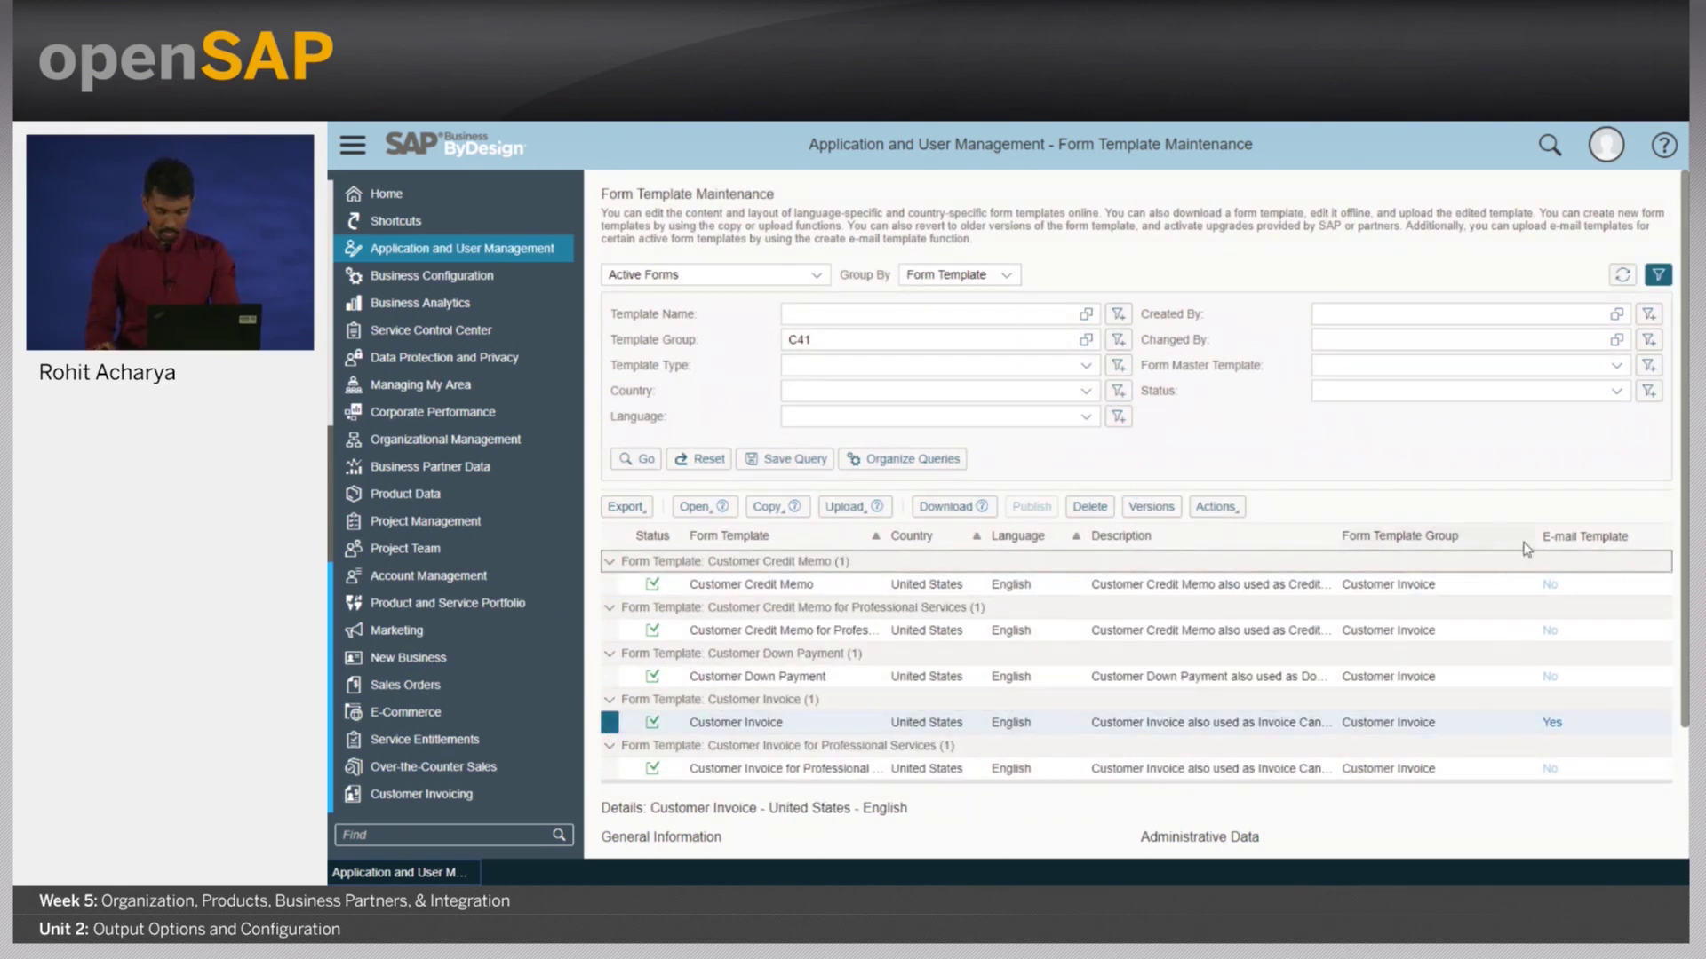
pyautogui.click(1552, 723)
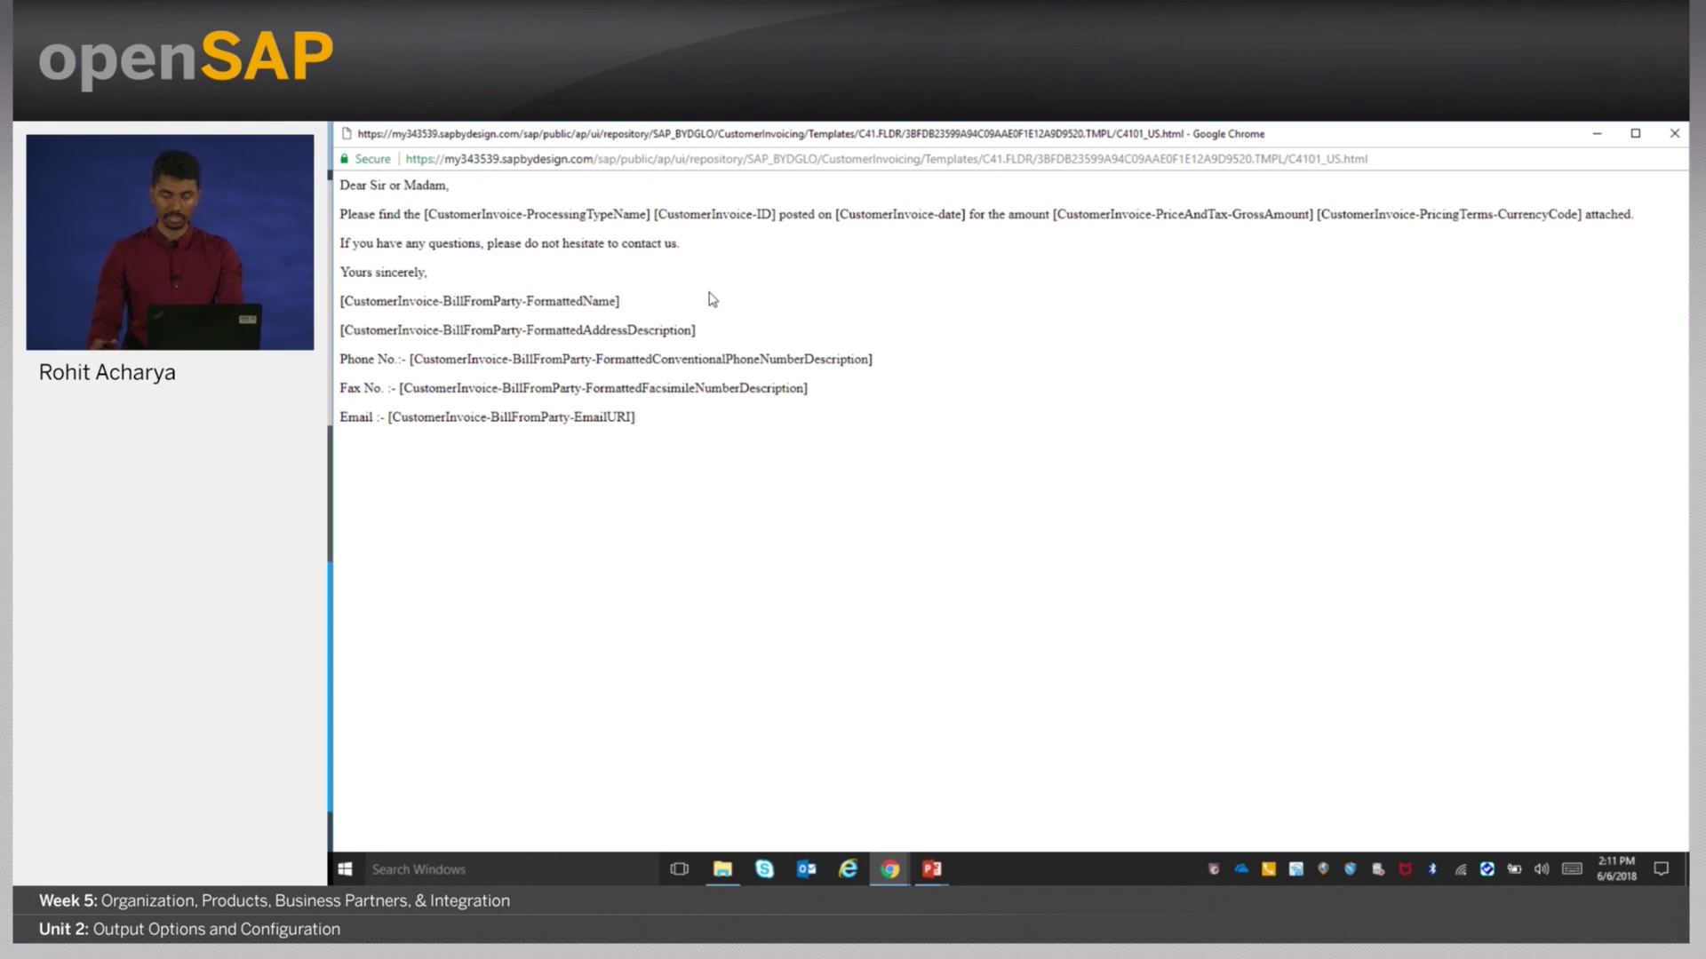
pyautogui.click(1679, 136)
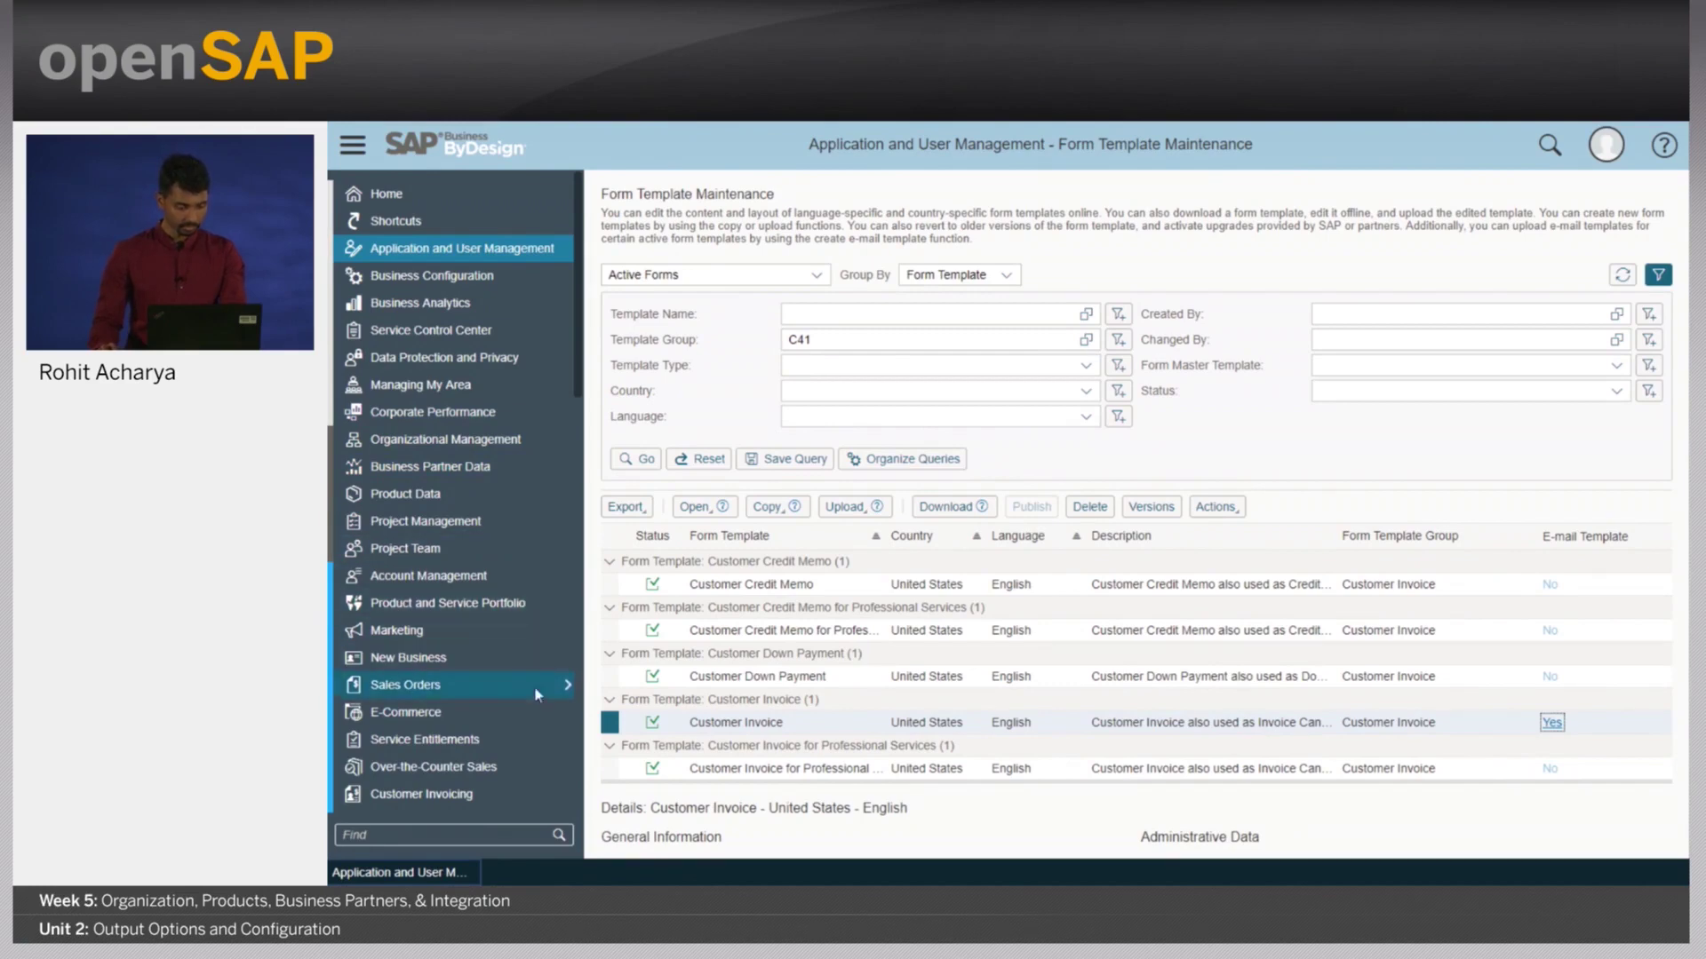
# Create a new manual invoice request in Customer Invoicing for the account Luxury Heating & Cooling Co.
pyautogui.click(569, 797)
pyautogui.click(888, 467)
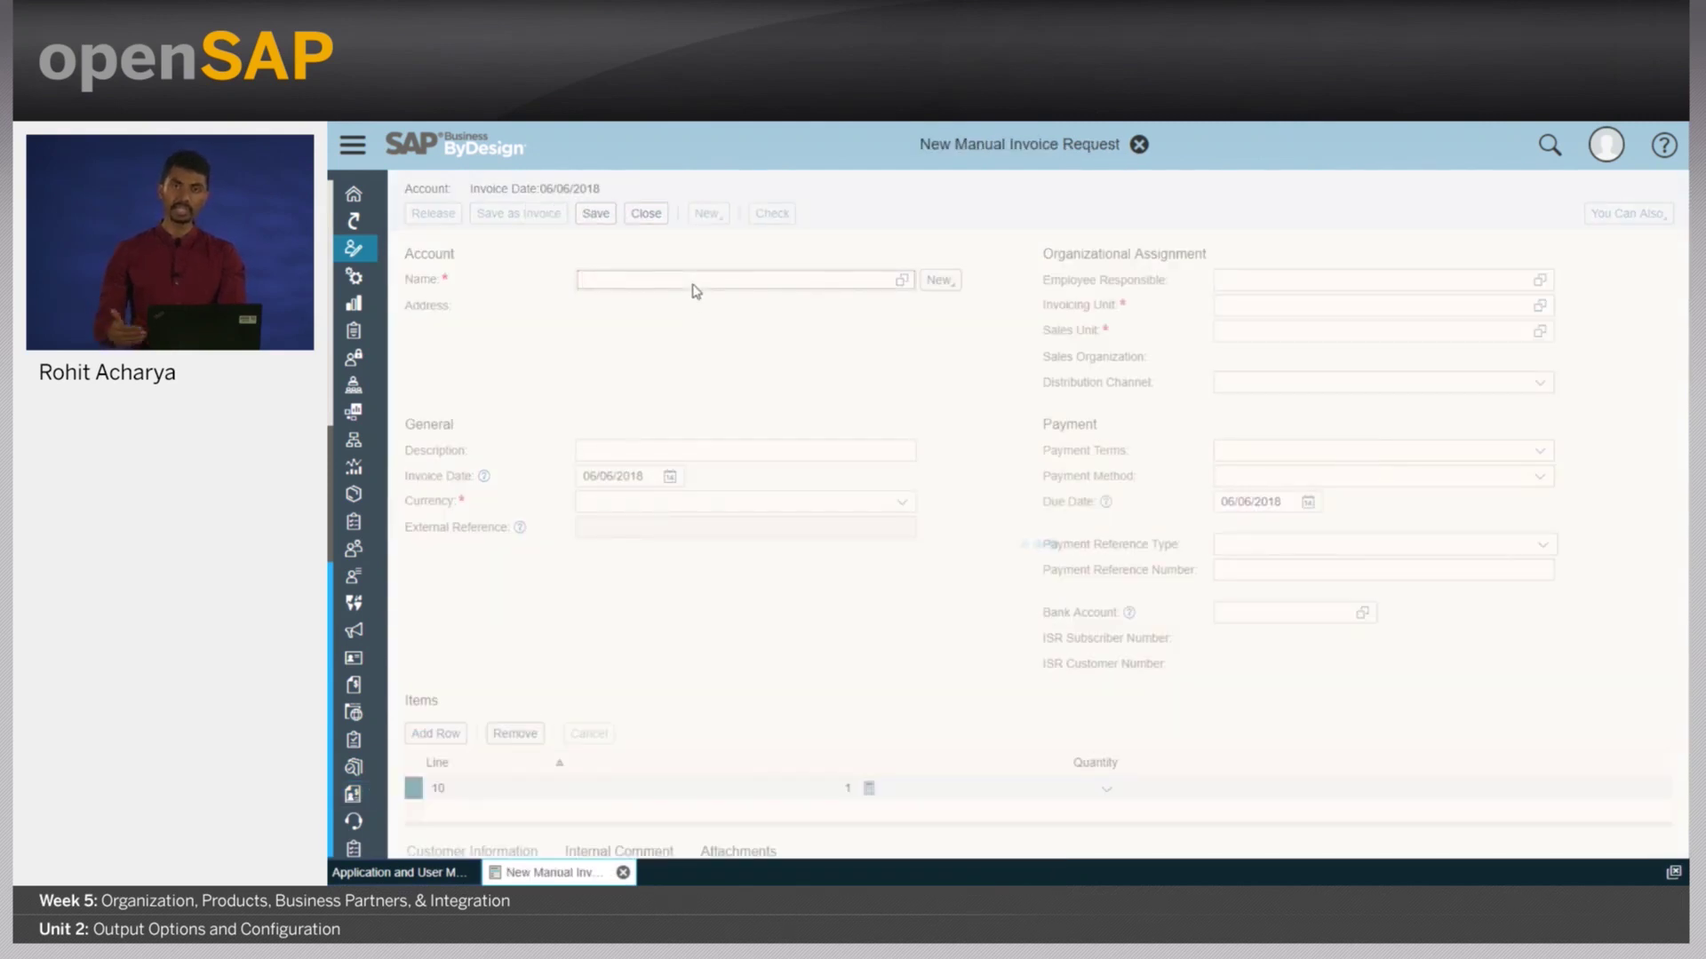
pyautogui.click(694, 284)
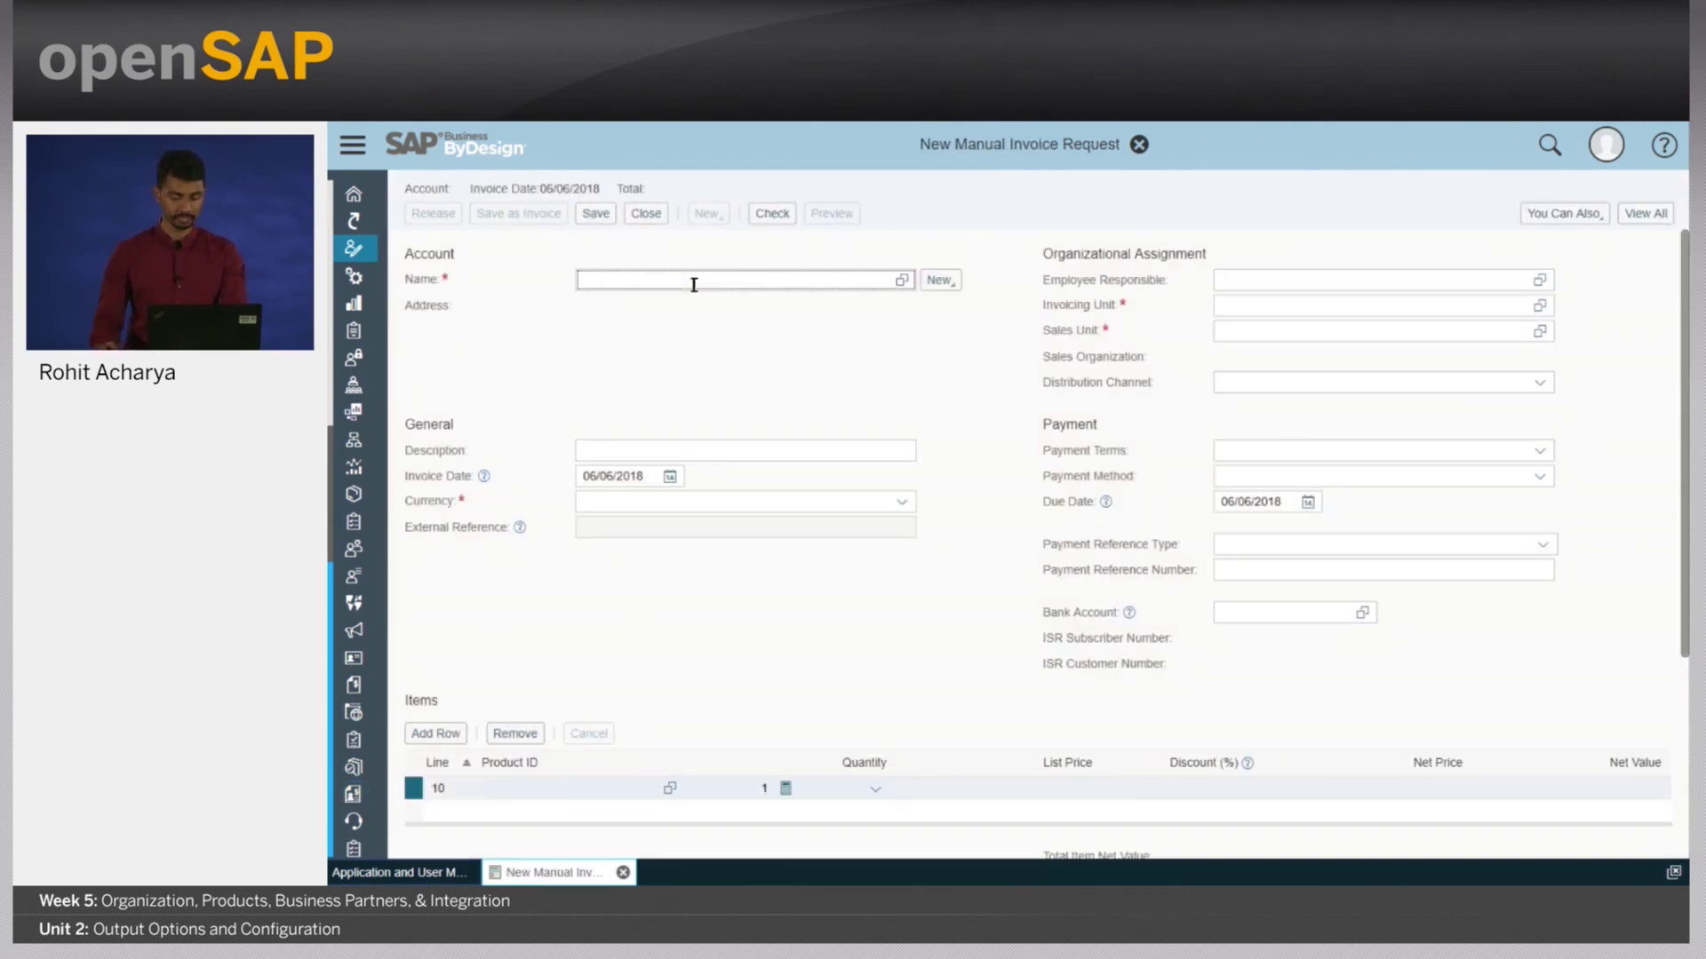
pyautogui.write('luxury heating')
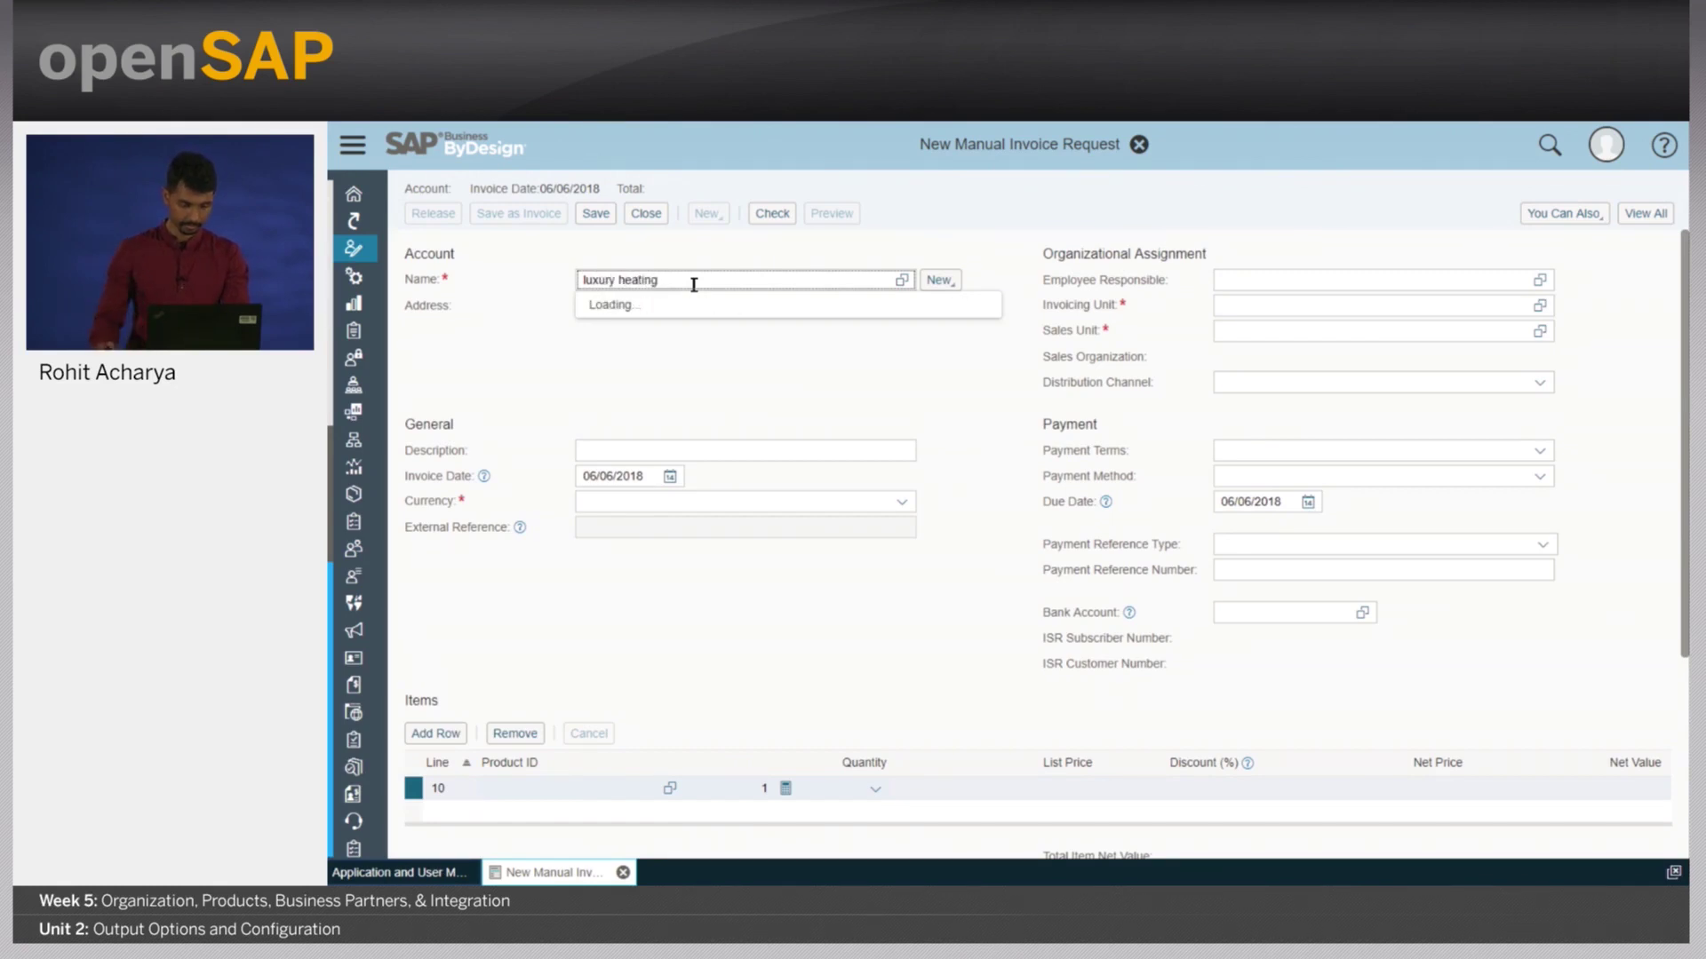
pyautogui.click(673, 307)
# Search for "heater" in the first item line and enter the product Combi 110e.
pyautogui.click(546, 788)
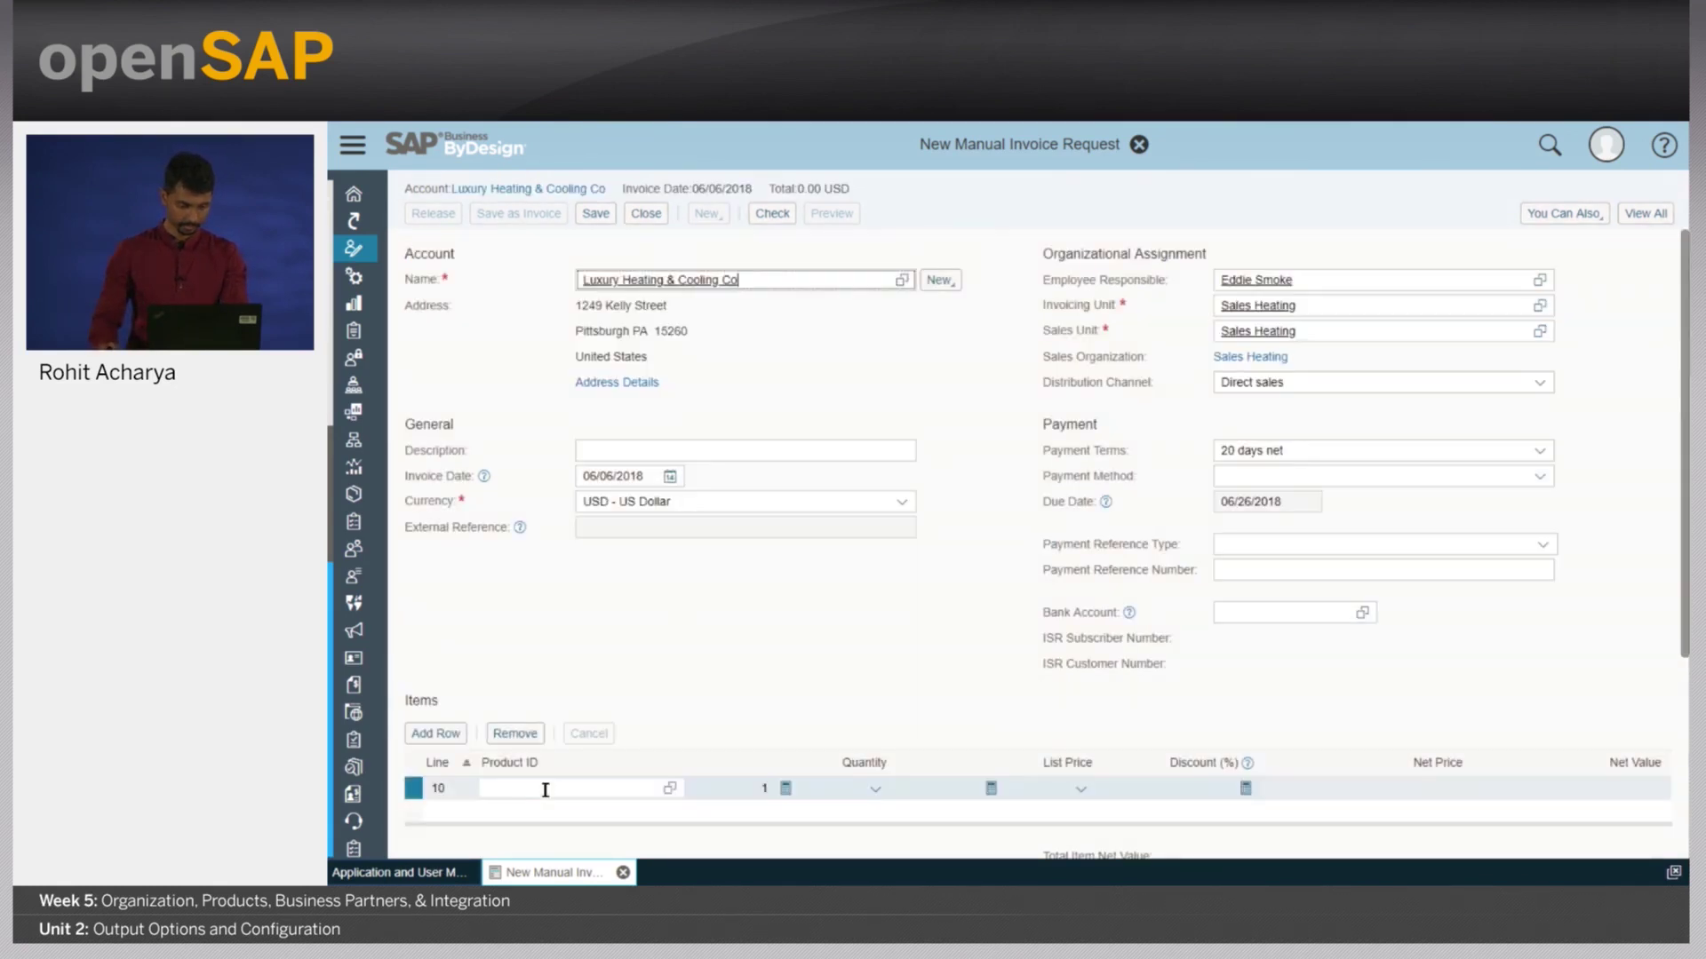
pyautogui.write('heater')
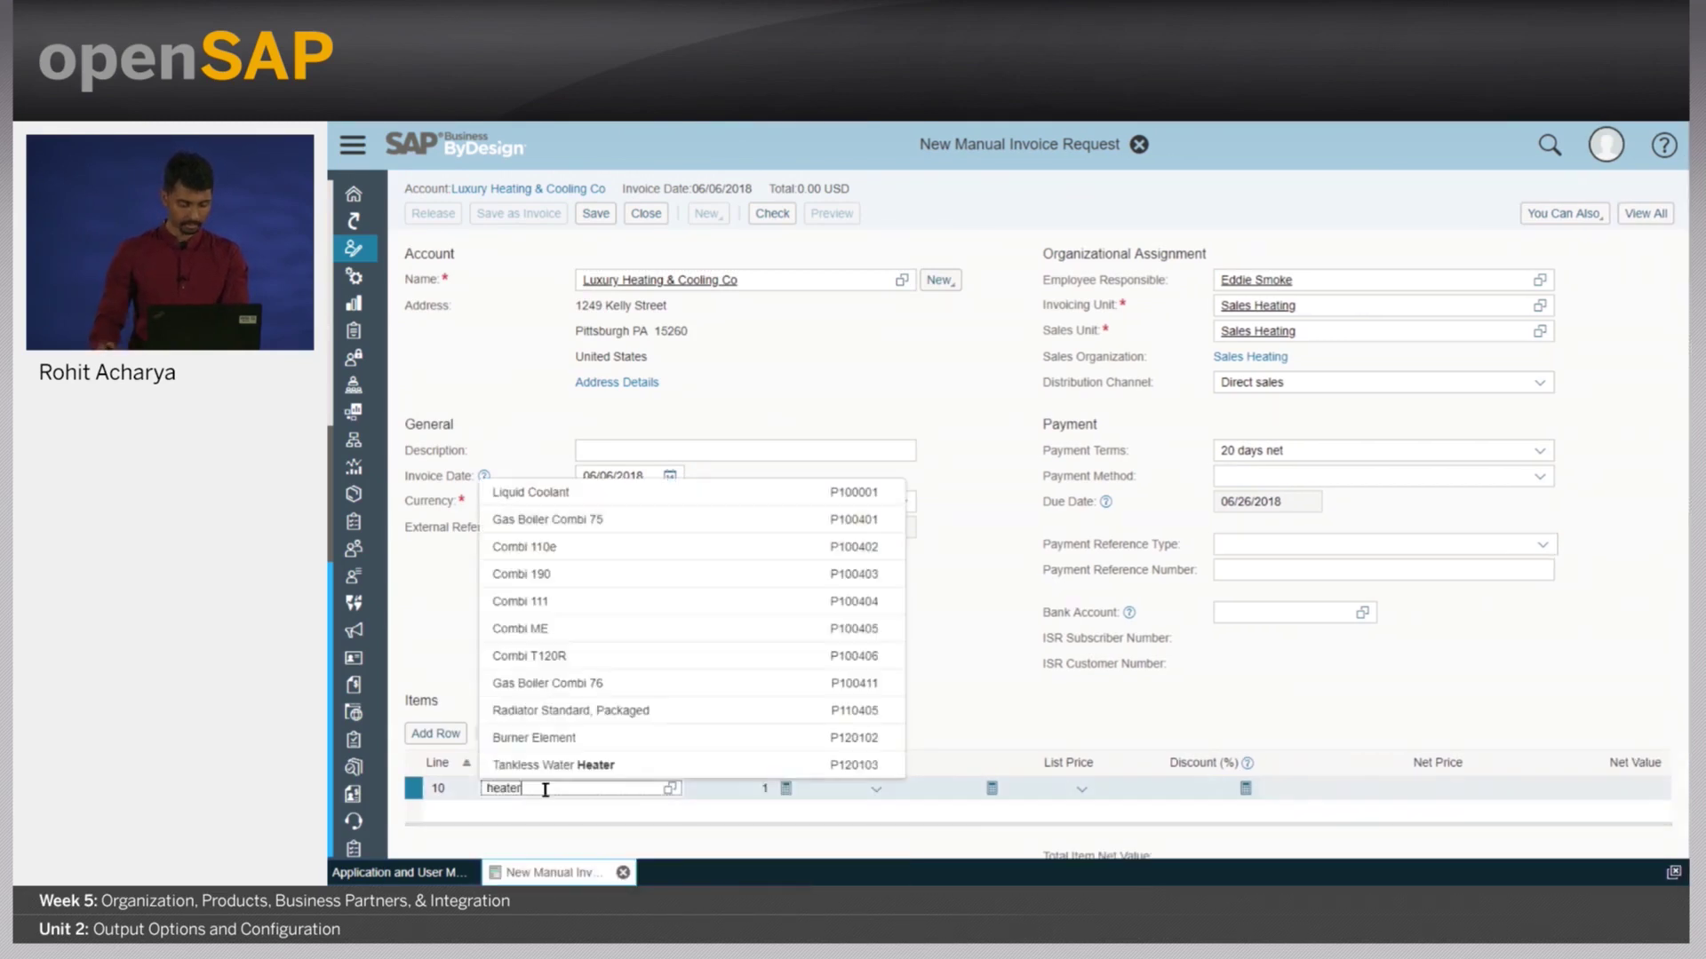
pyautogui.click(560, 548)
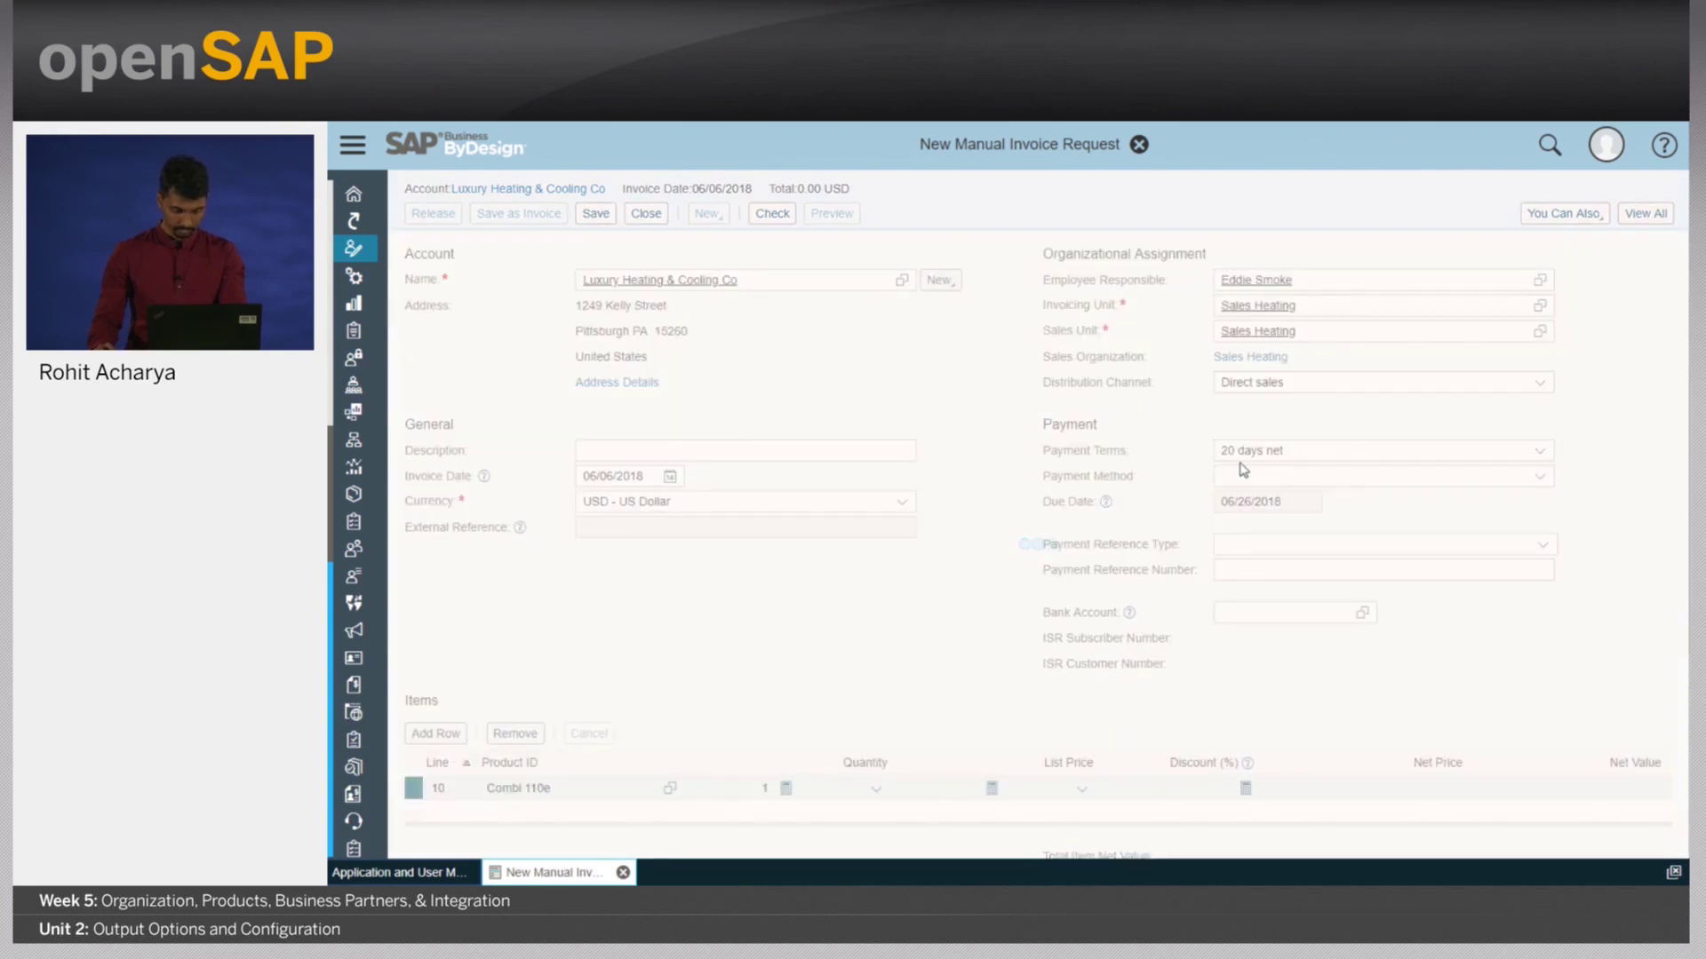
# Show the full invoice request with its items, review the output settings for template and channel, and cancel without changes.
pyautogui.click(1644, 214)
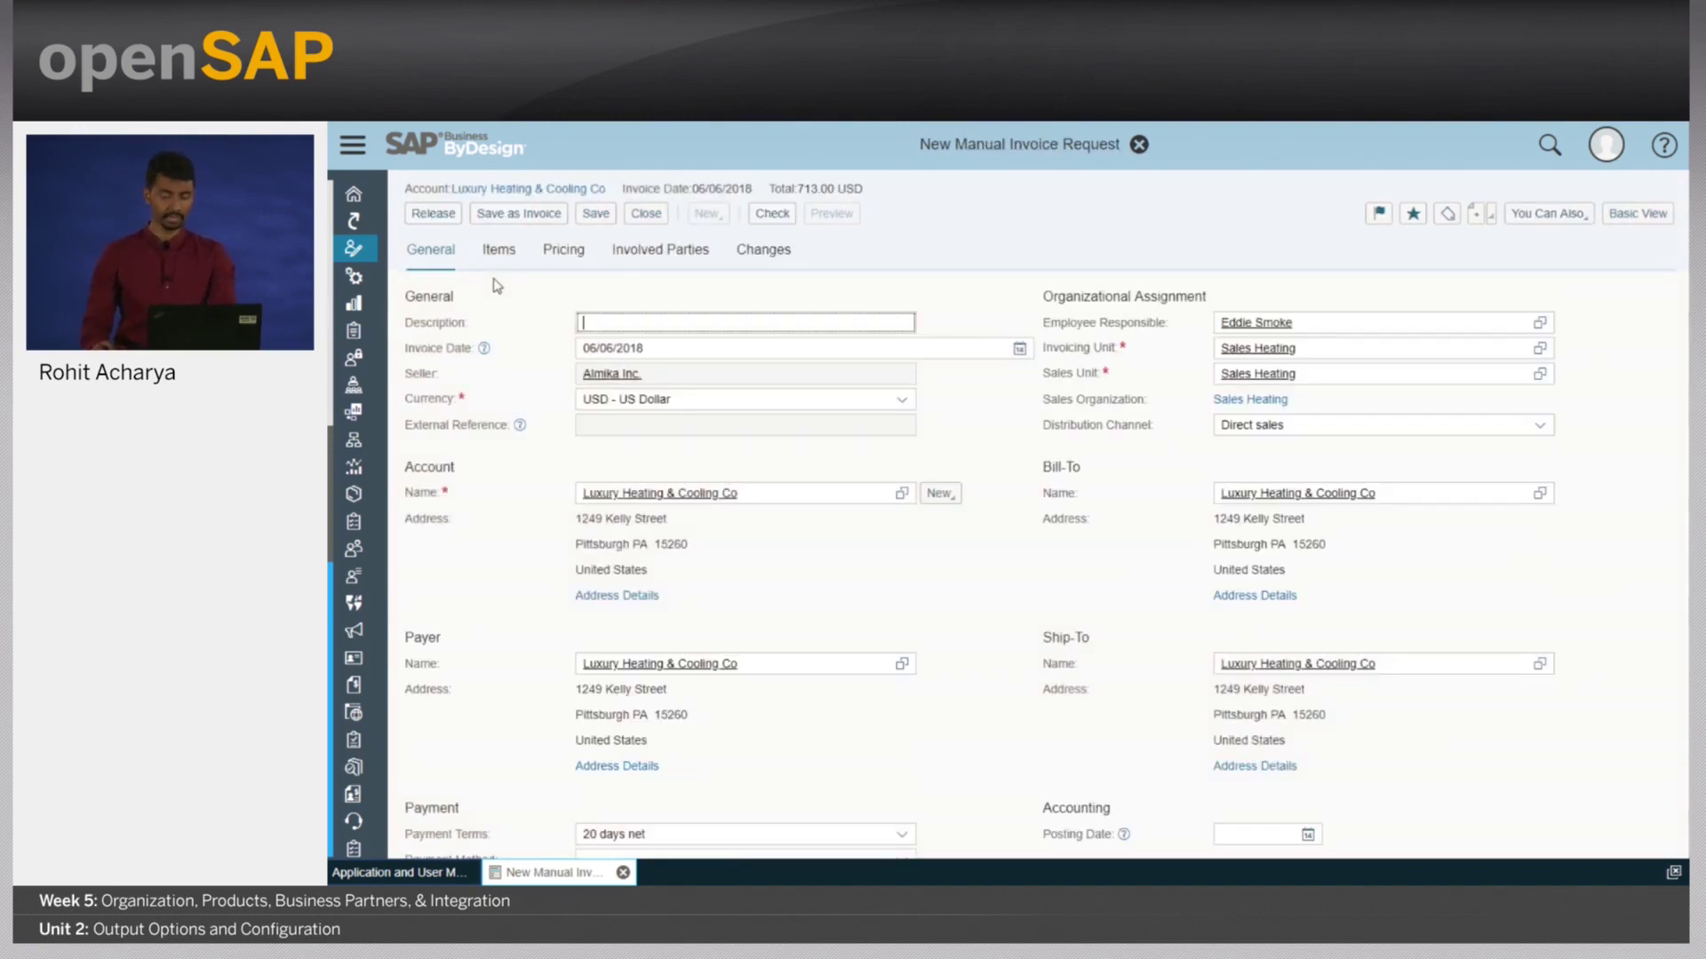
pyautogui.click(499, 249)
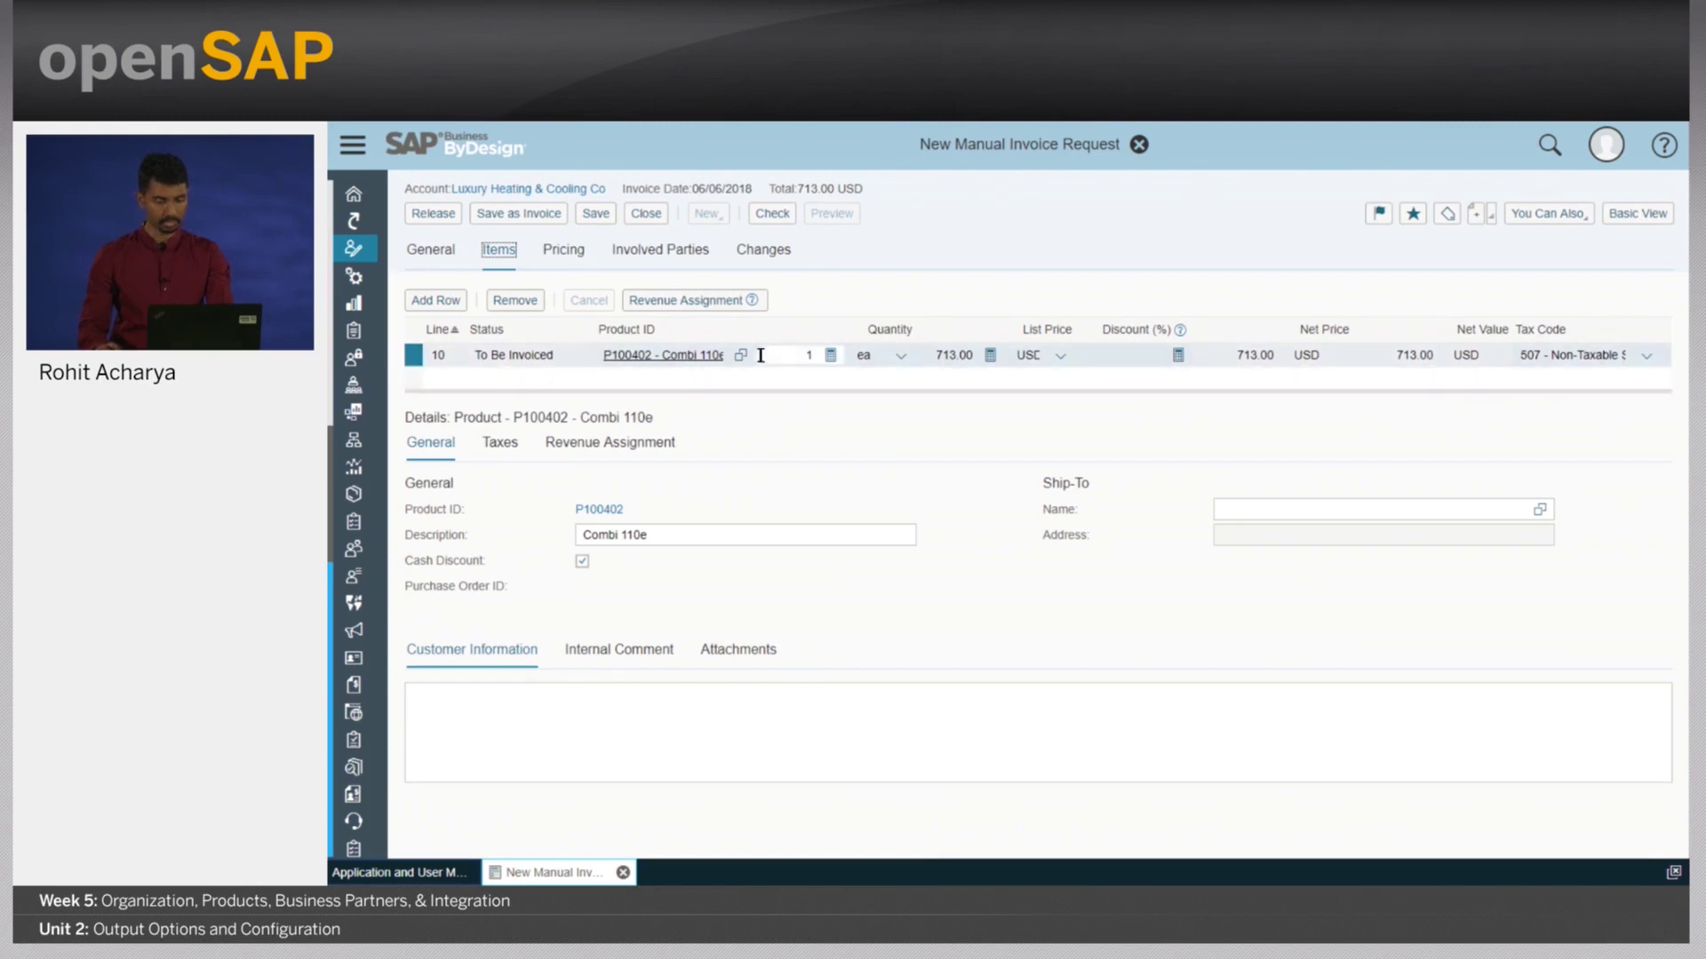
pyautogui.click(1561, 232)
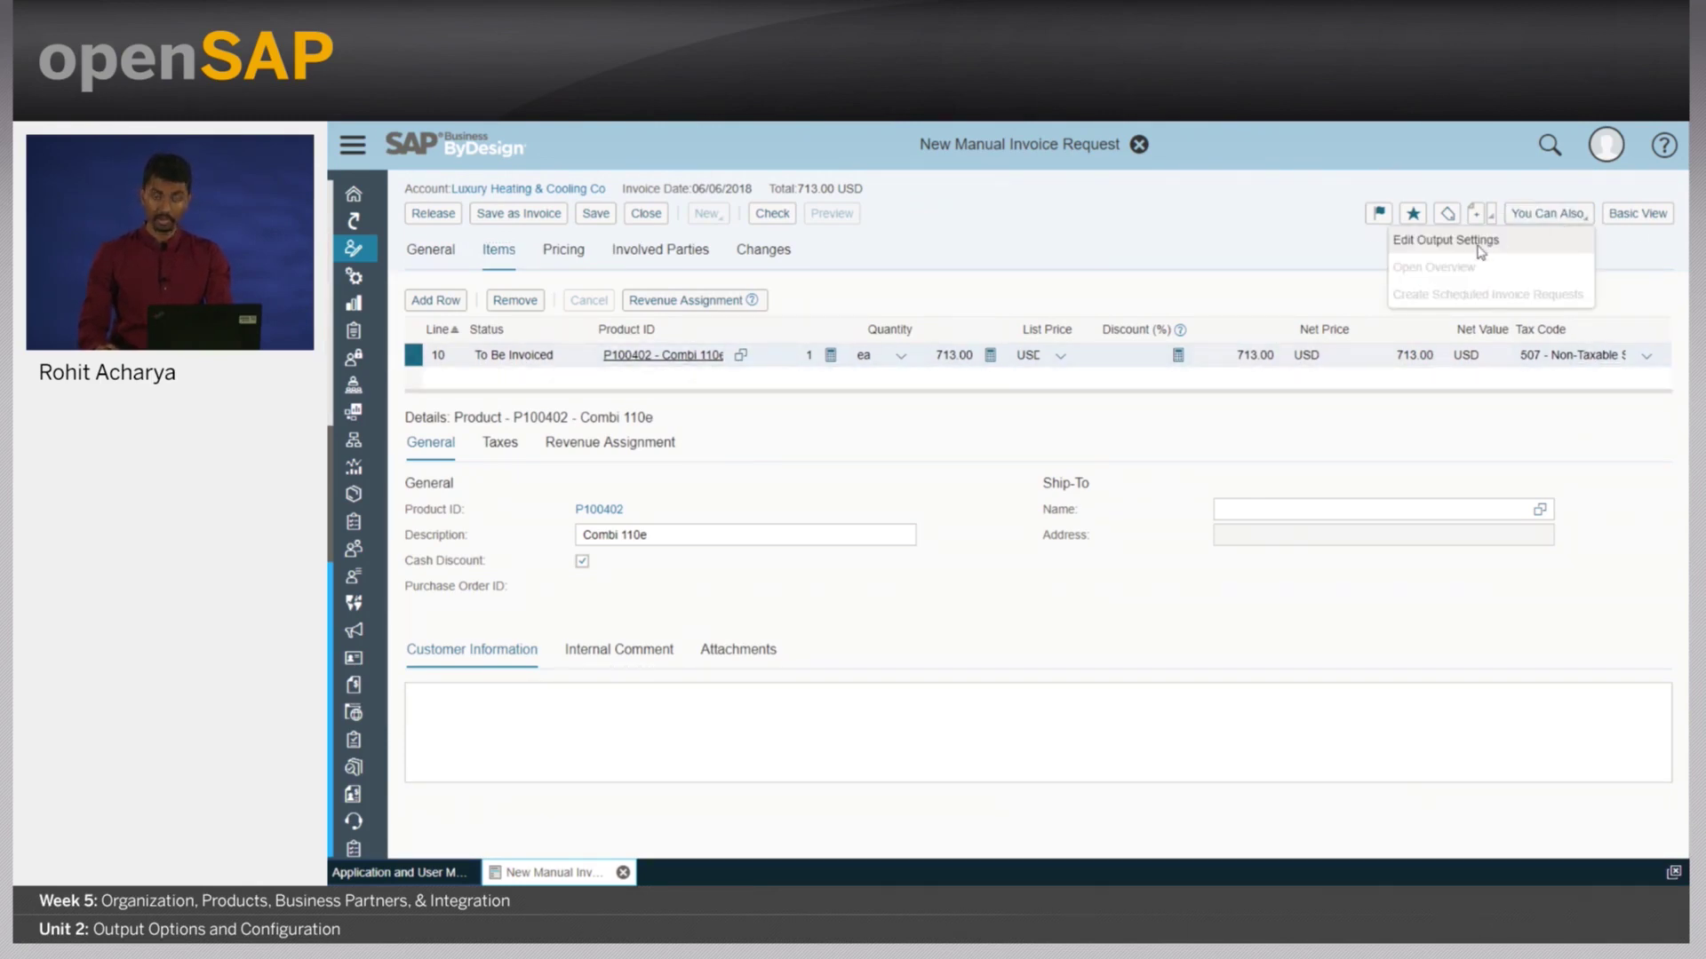
pyautogui.click(1446, 240)
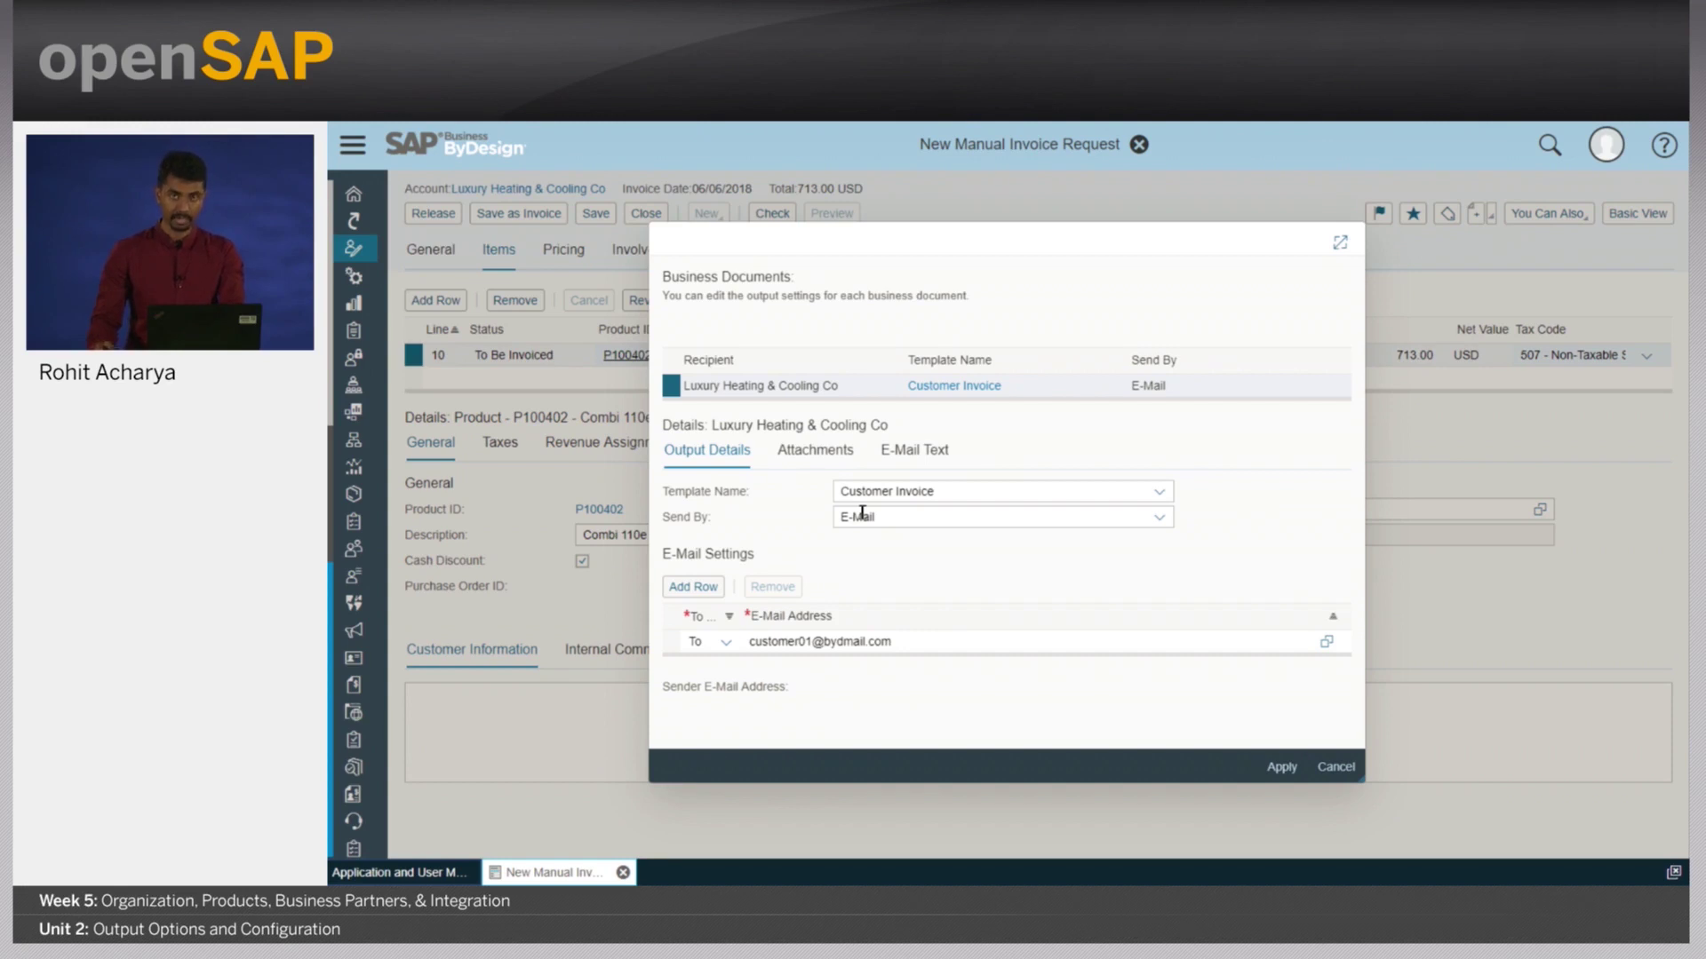
pyautogui.click(1344, 767)
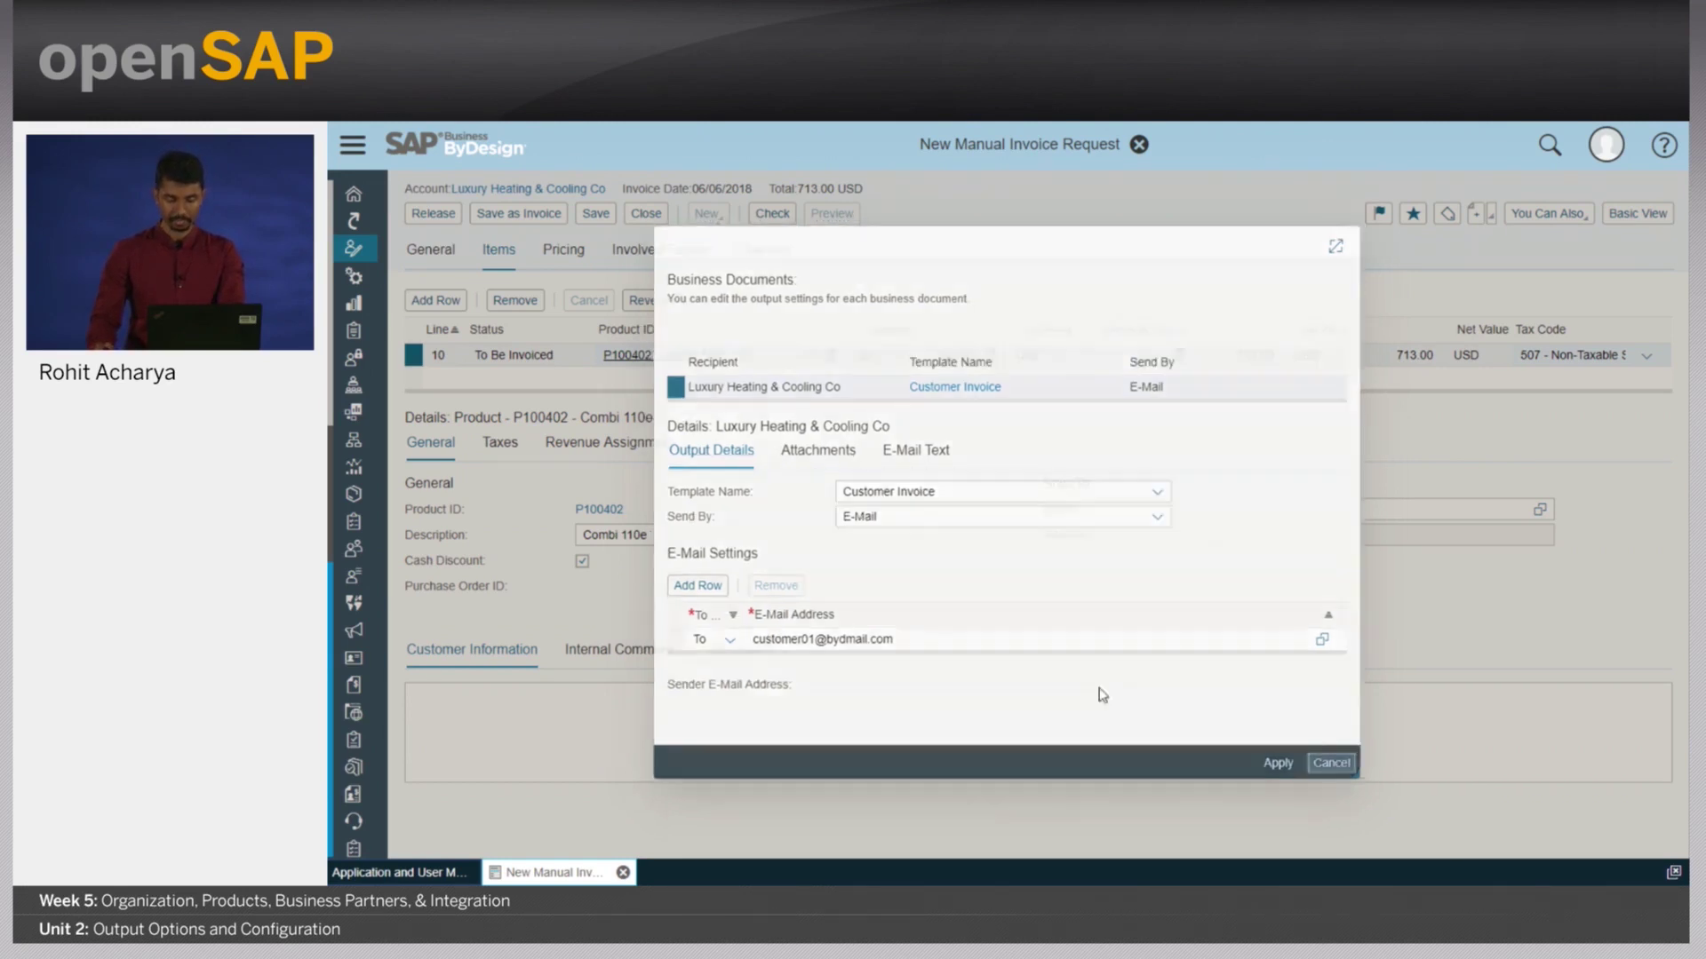
# Review the Output Channel Selection rules for Customer Invoice and close the rule editor without saving.
pyautogui.click(379, 875)
pyautogui.moveTo(527, 251)
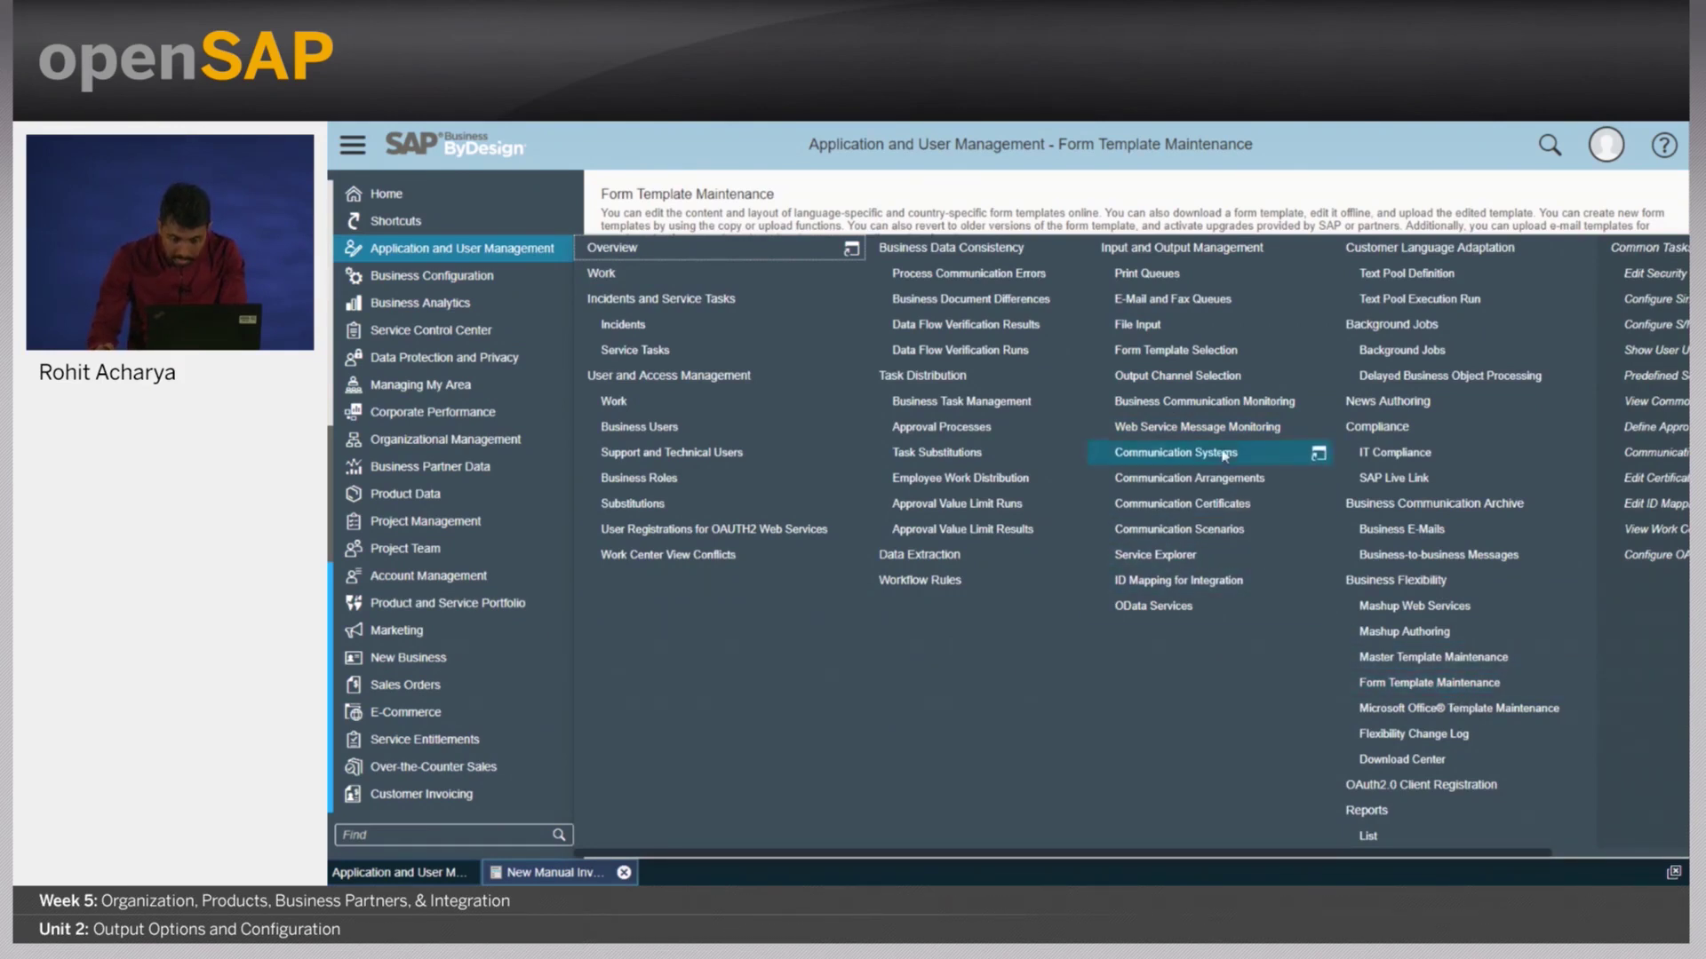
pyautogui.click(1184, 380)
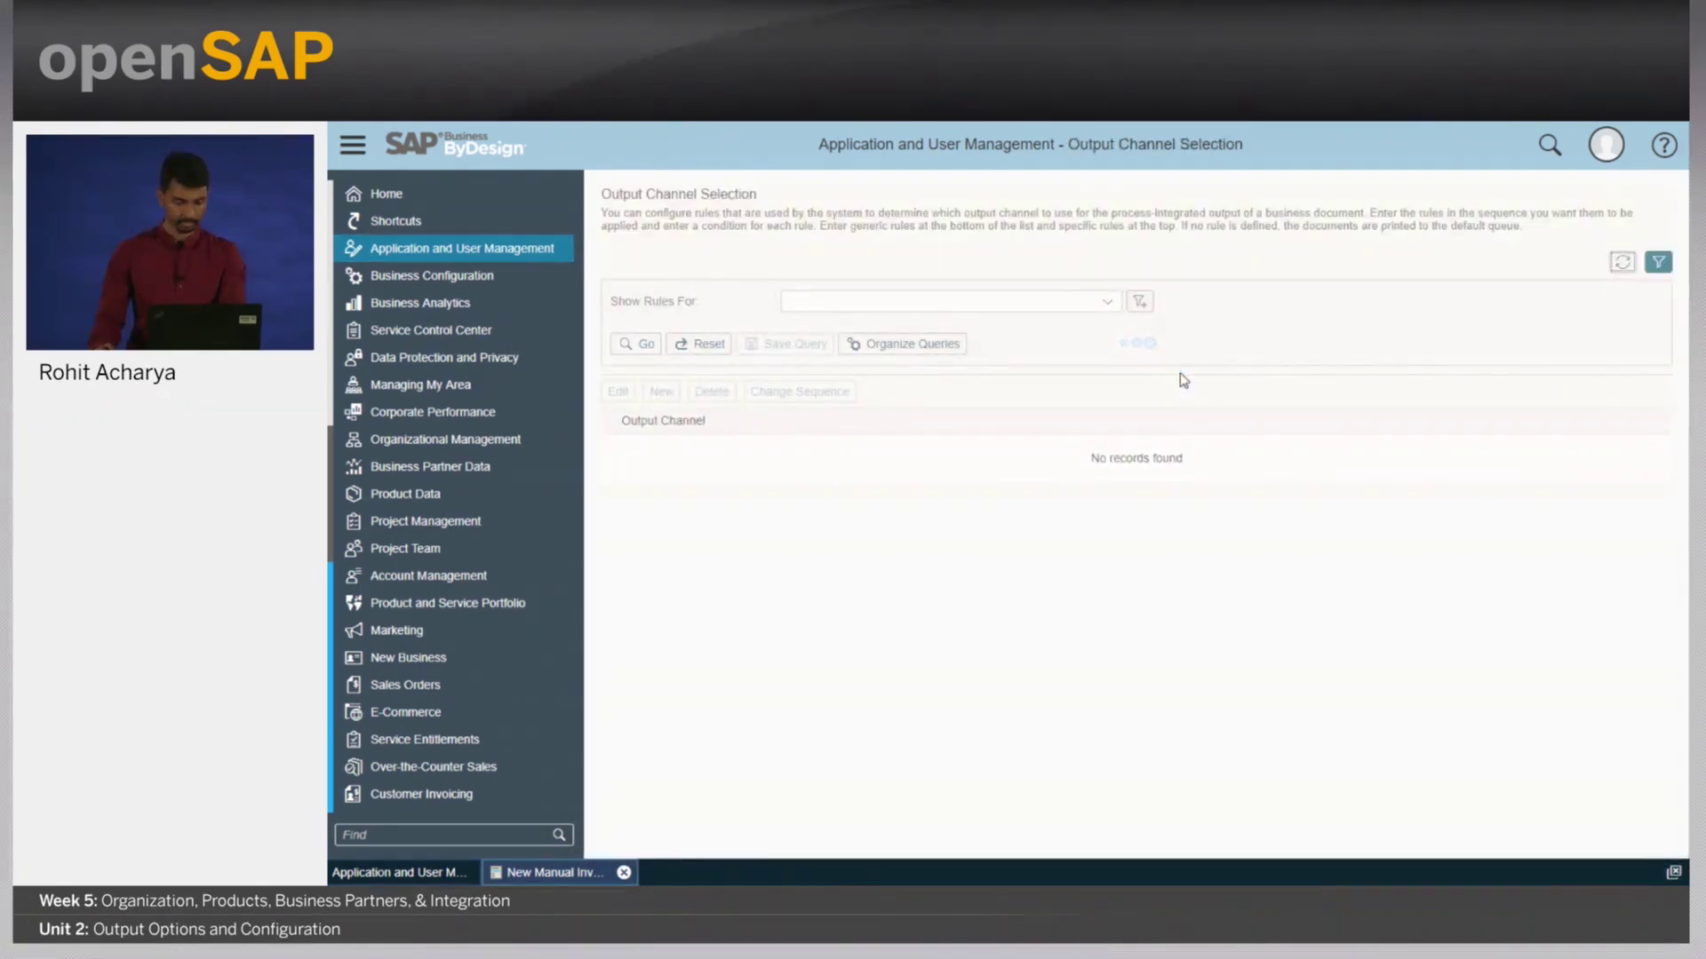
pyautogui.click(1108, 302)
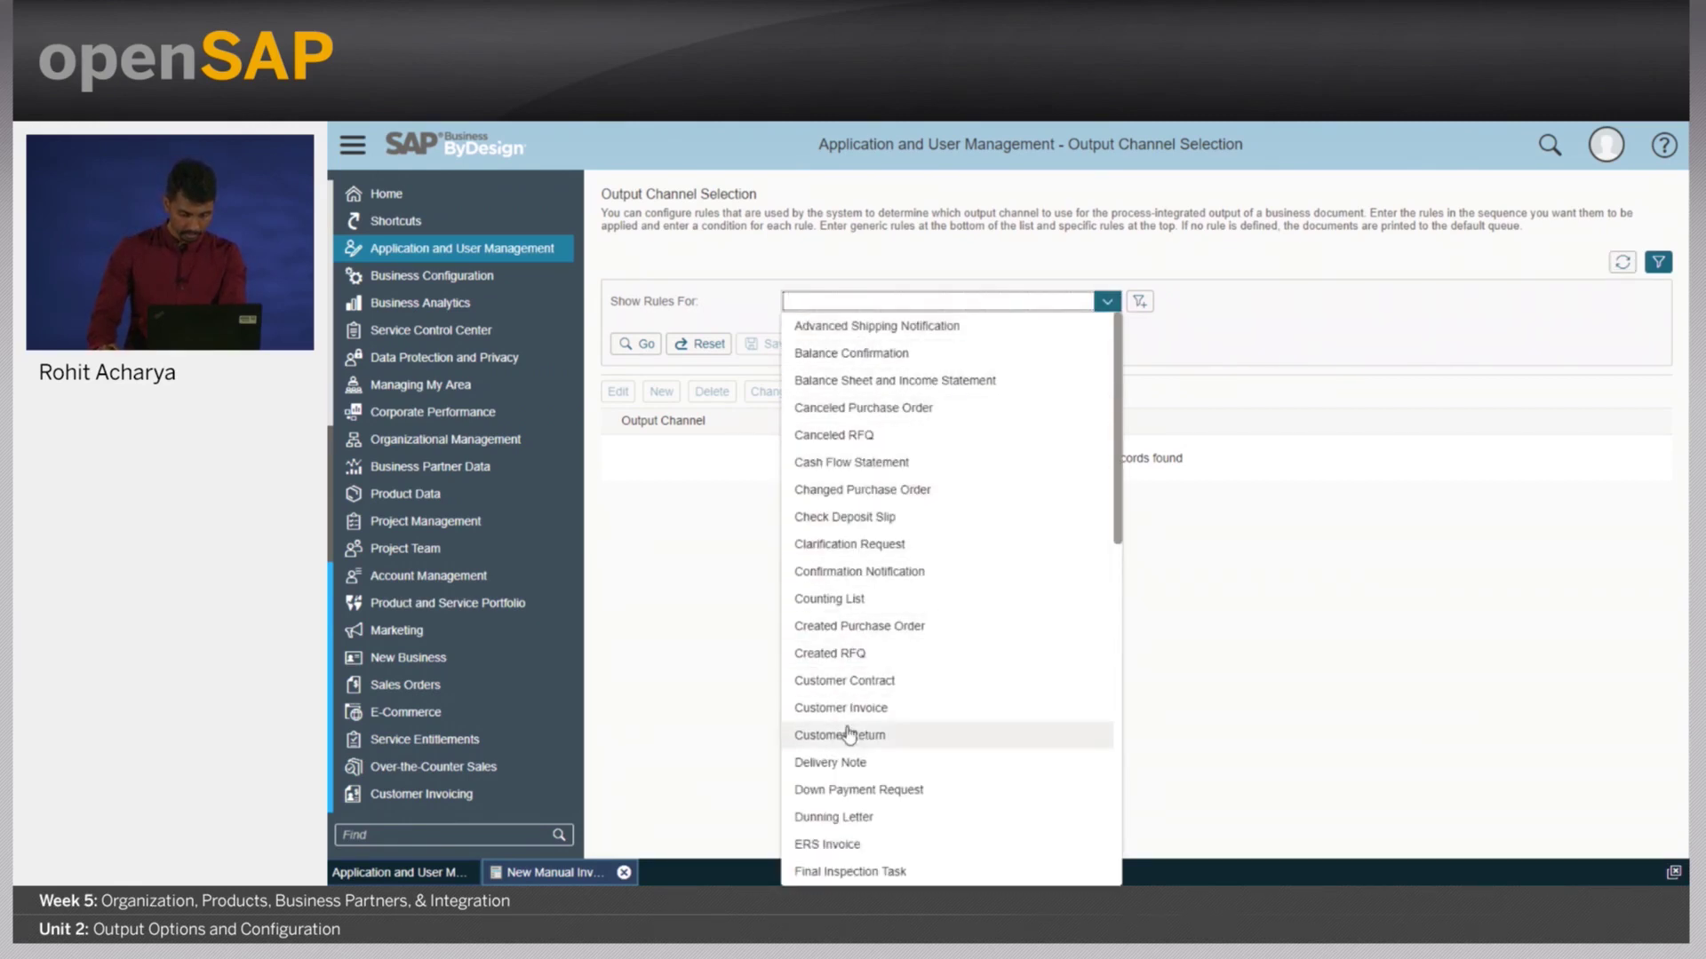
pyautogui.click(869, 708)
pyautogui.click(640, 346)
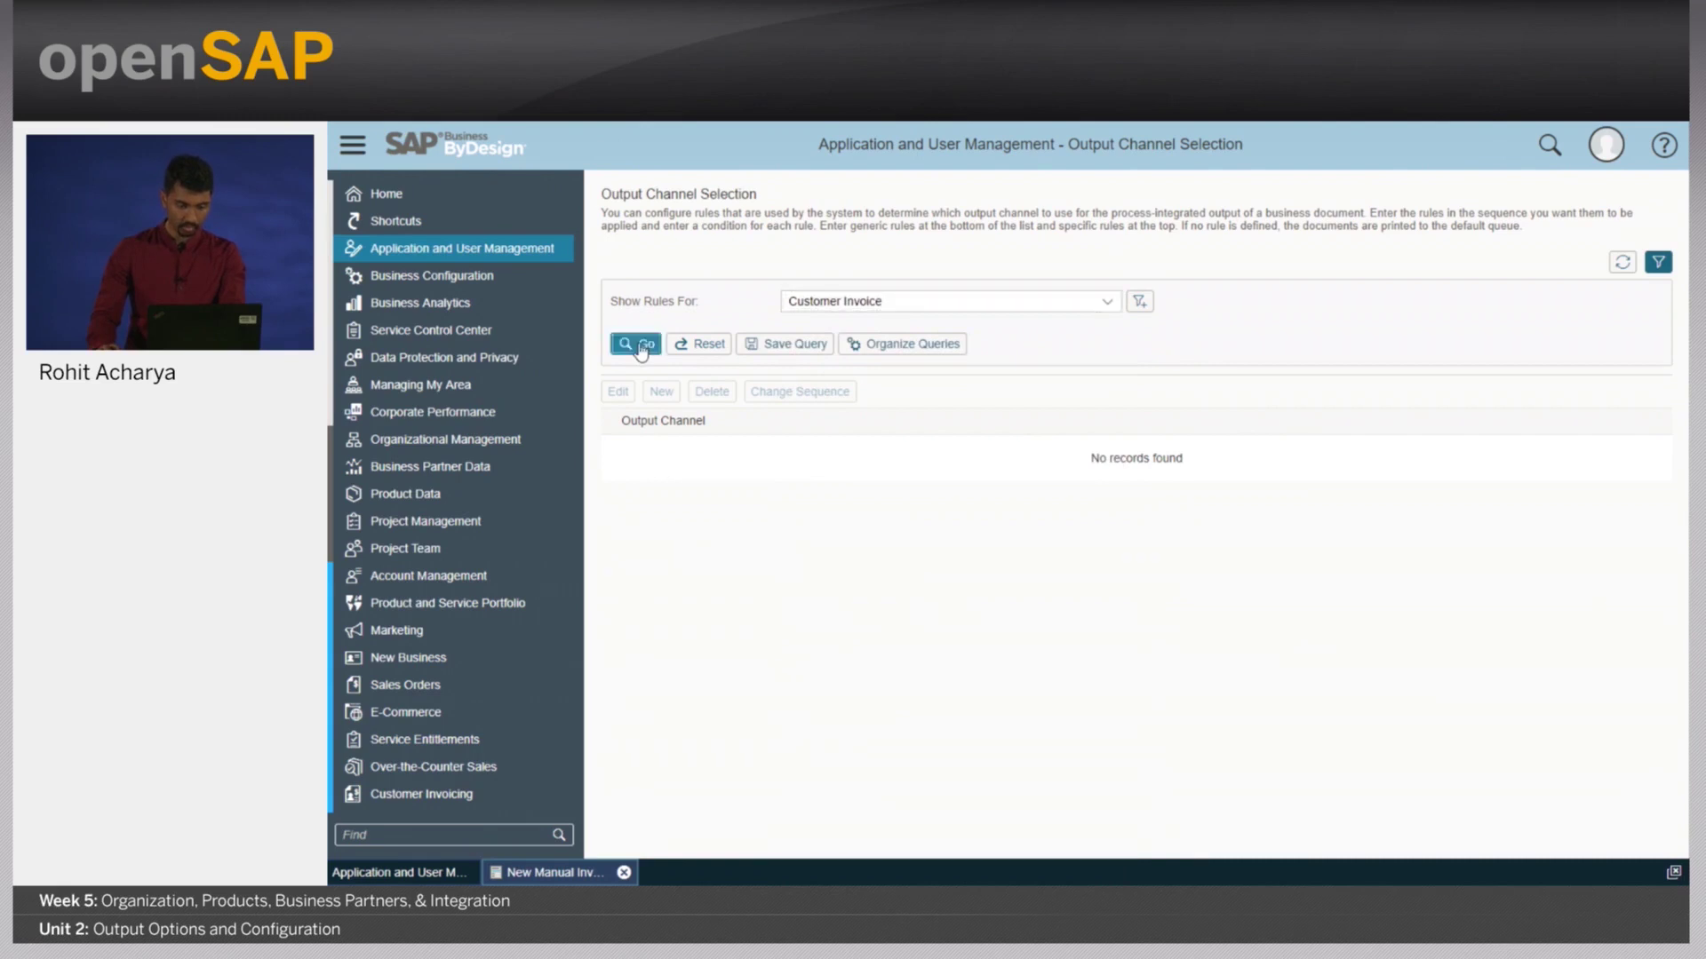
pyautogui.click(757, 421)
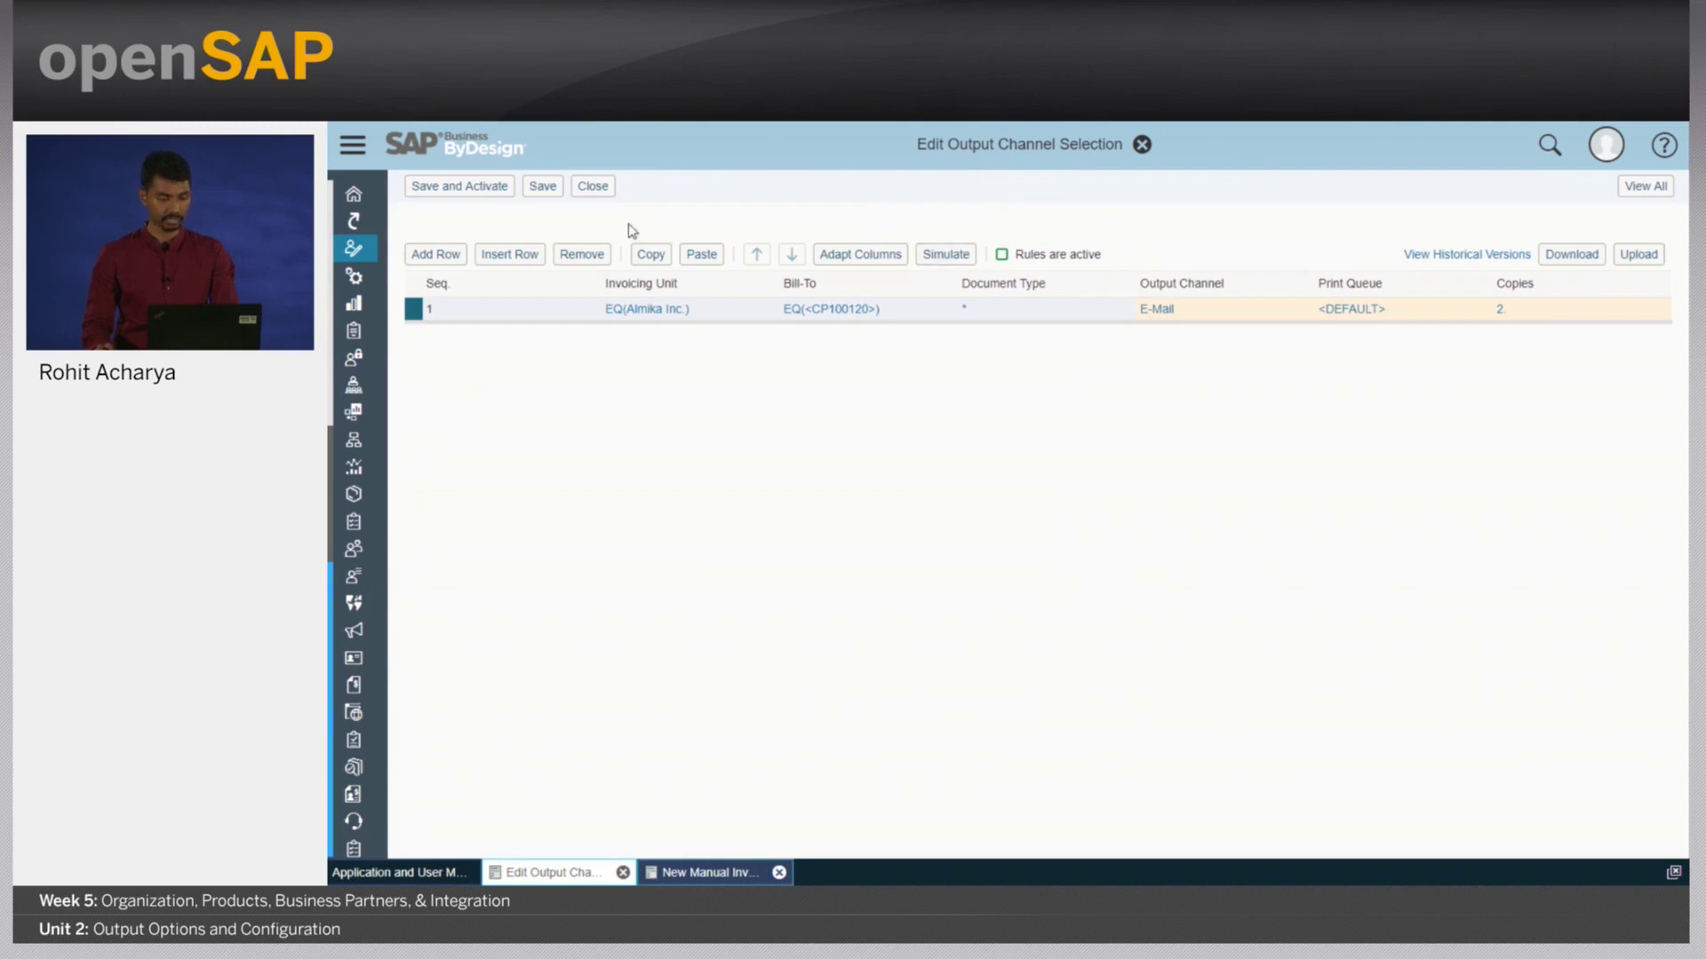
pyautogui.click(585, 190)
pyautogui.click(1040, 542)
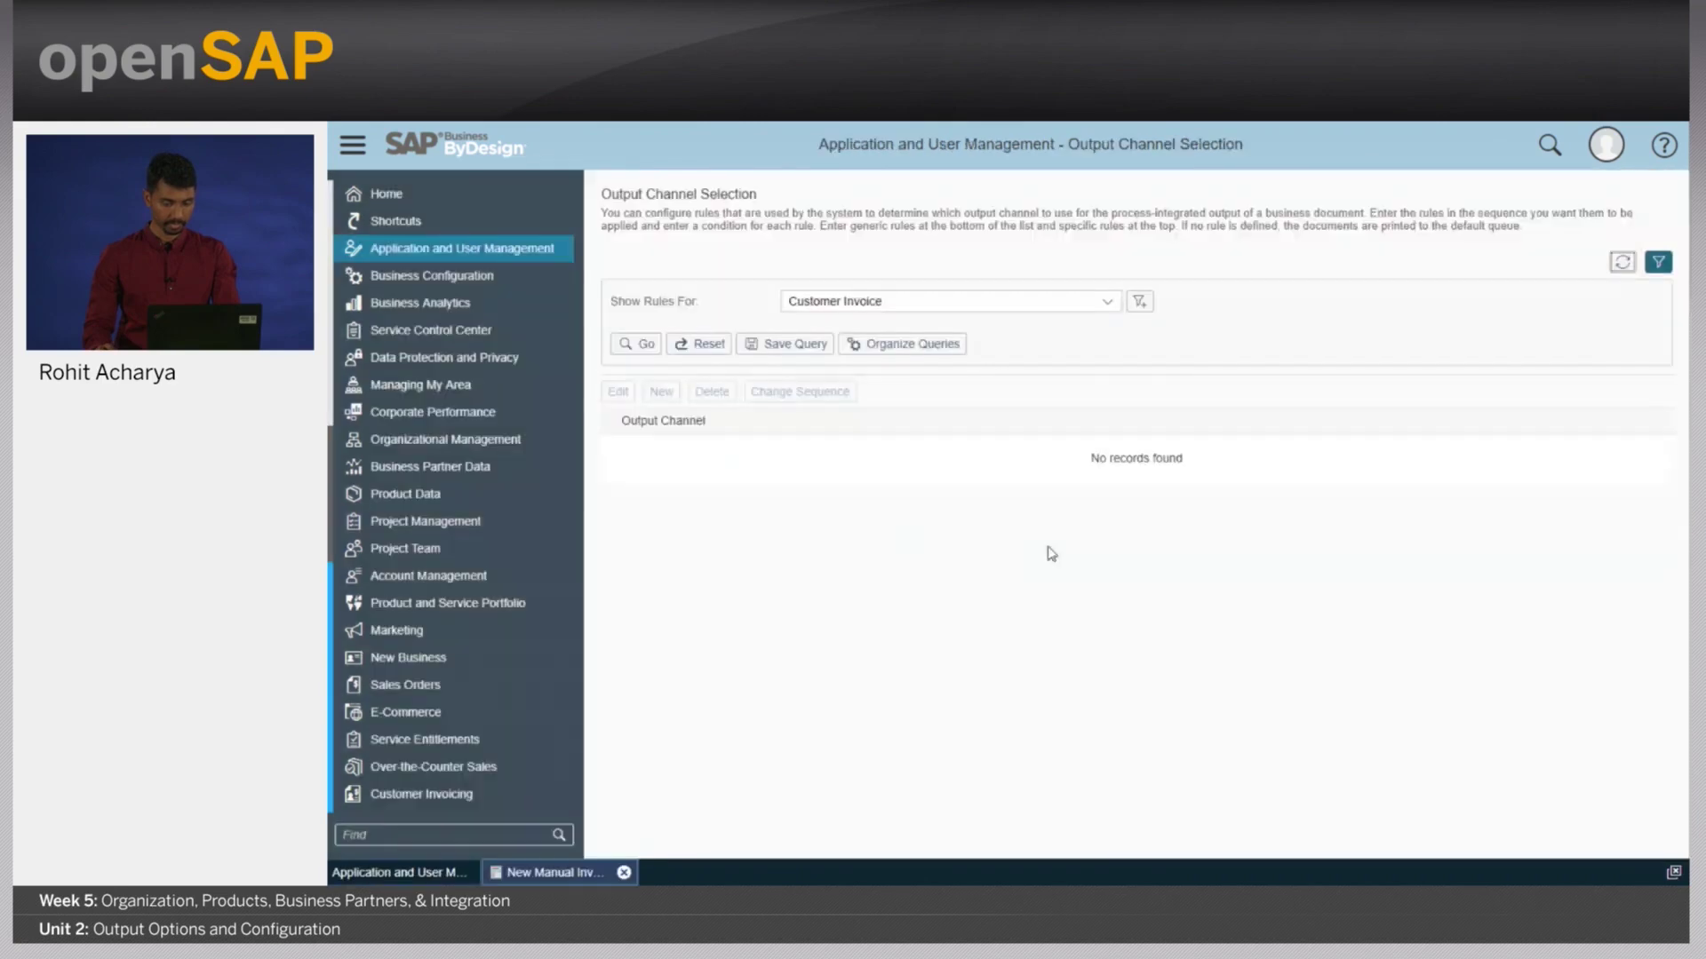
# Review the Form Template Selection rules for Customer Invoice and close the rule editor without saving.
pyautogui.click(565, 249)
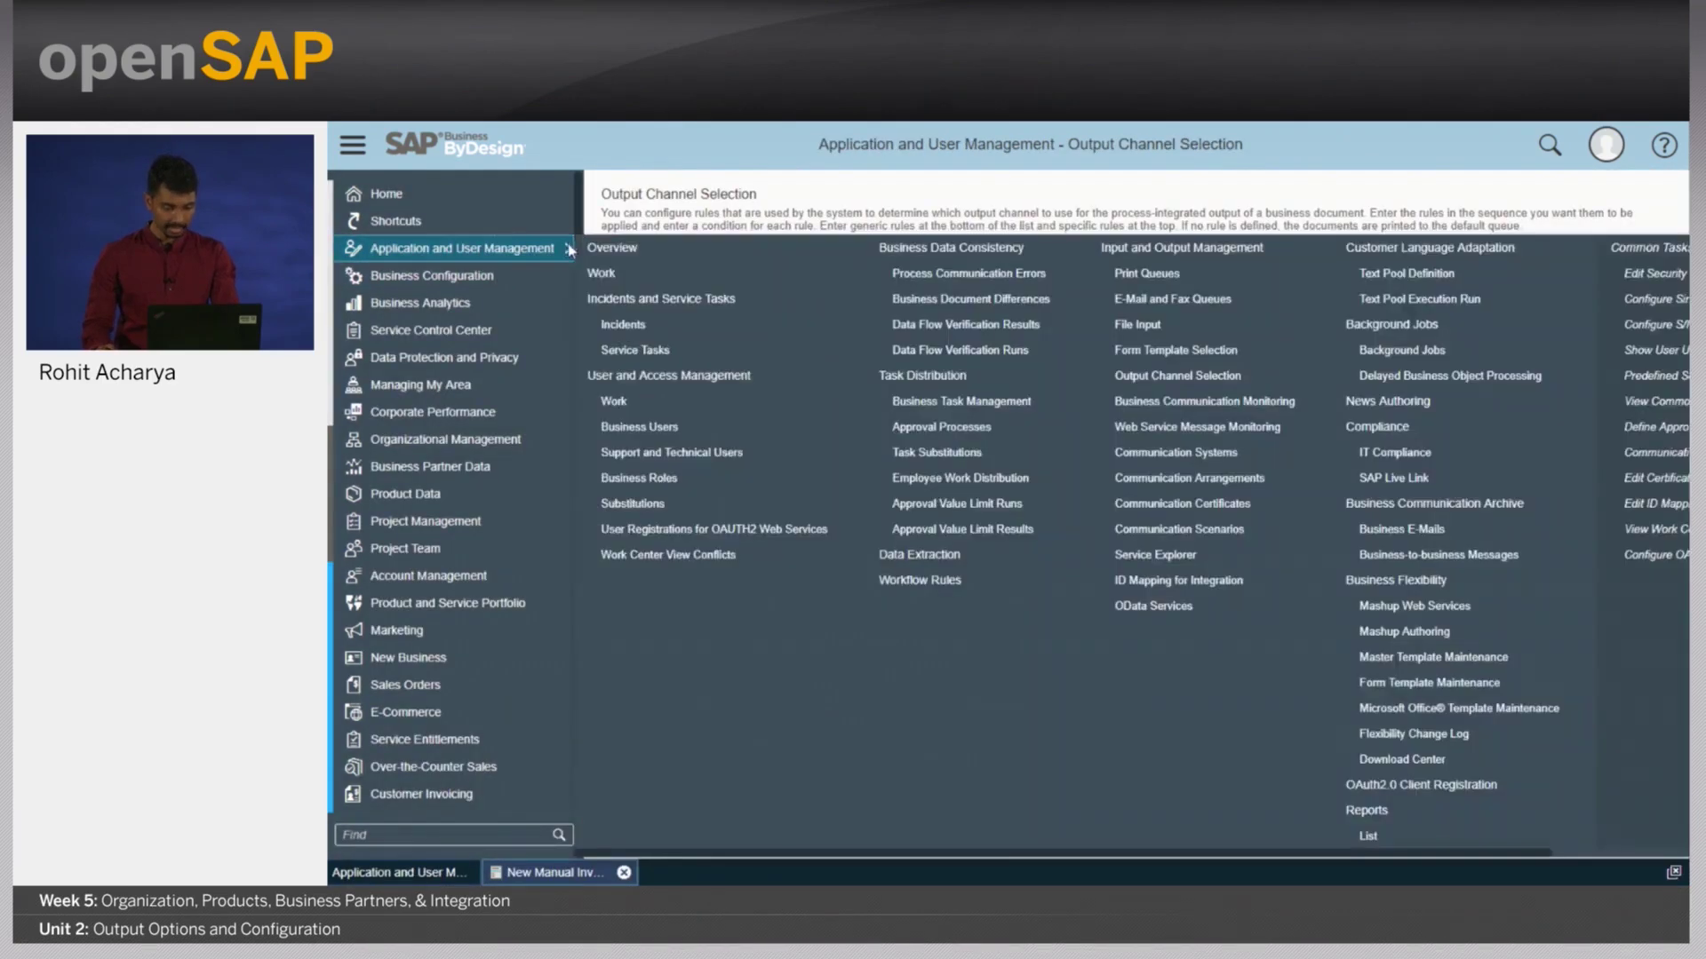
pyautogui.click(1256, 355)
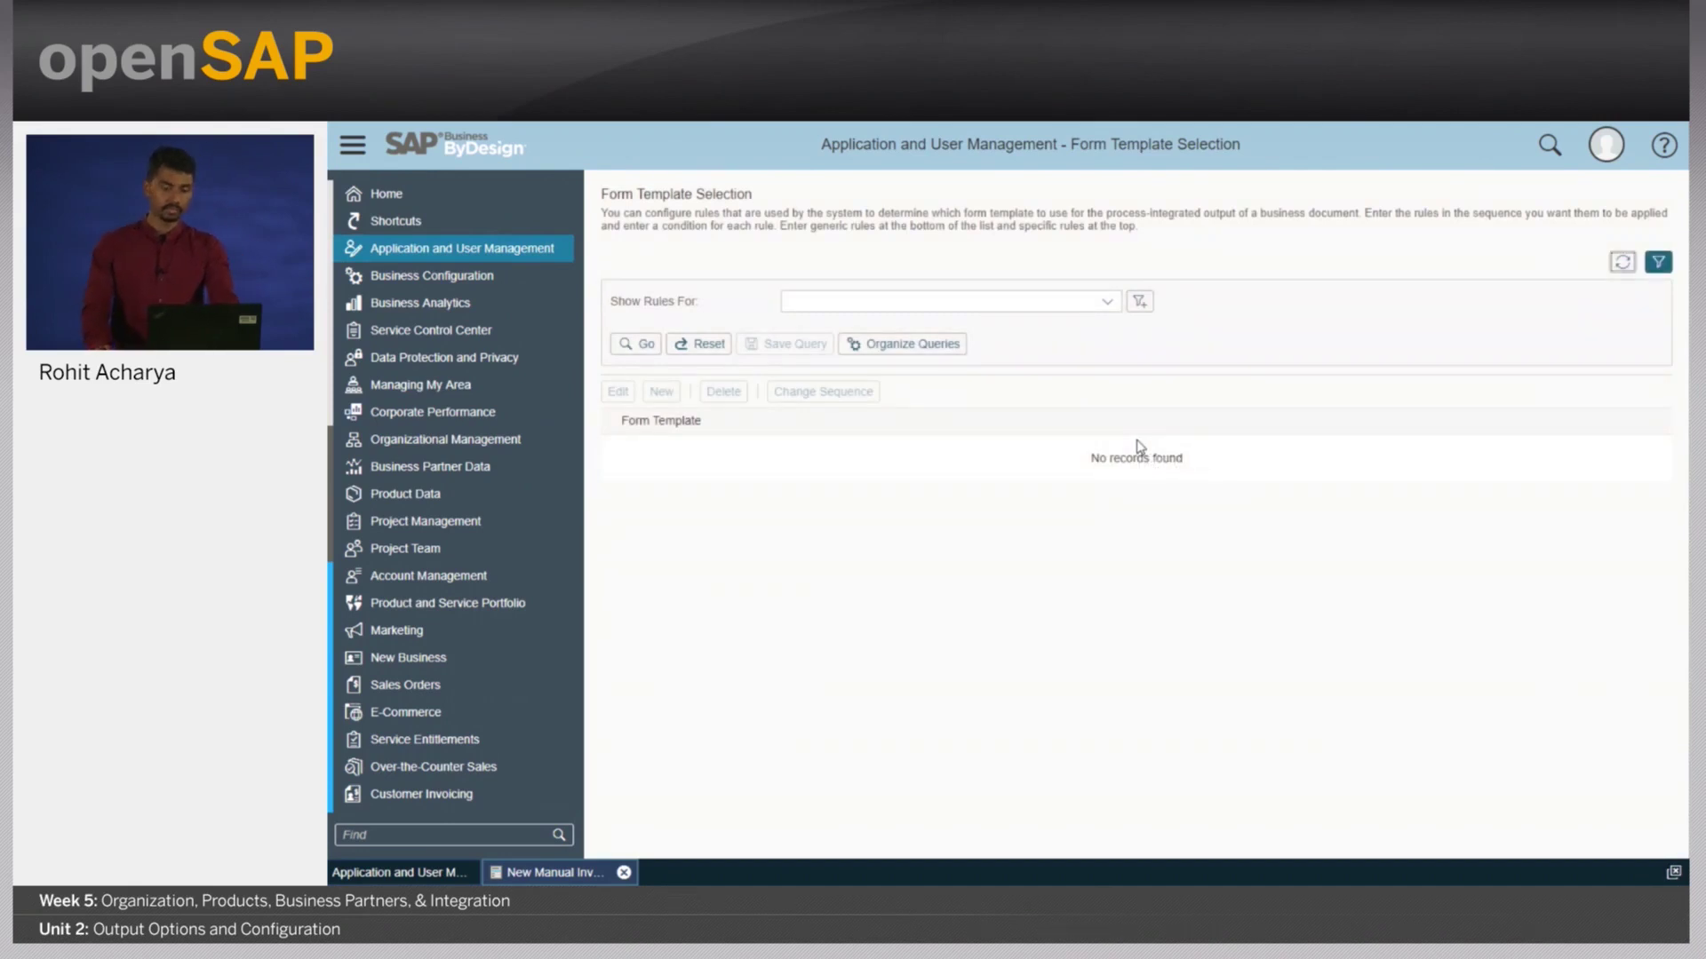
pyautogui.click(1107, 302)
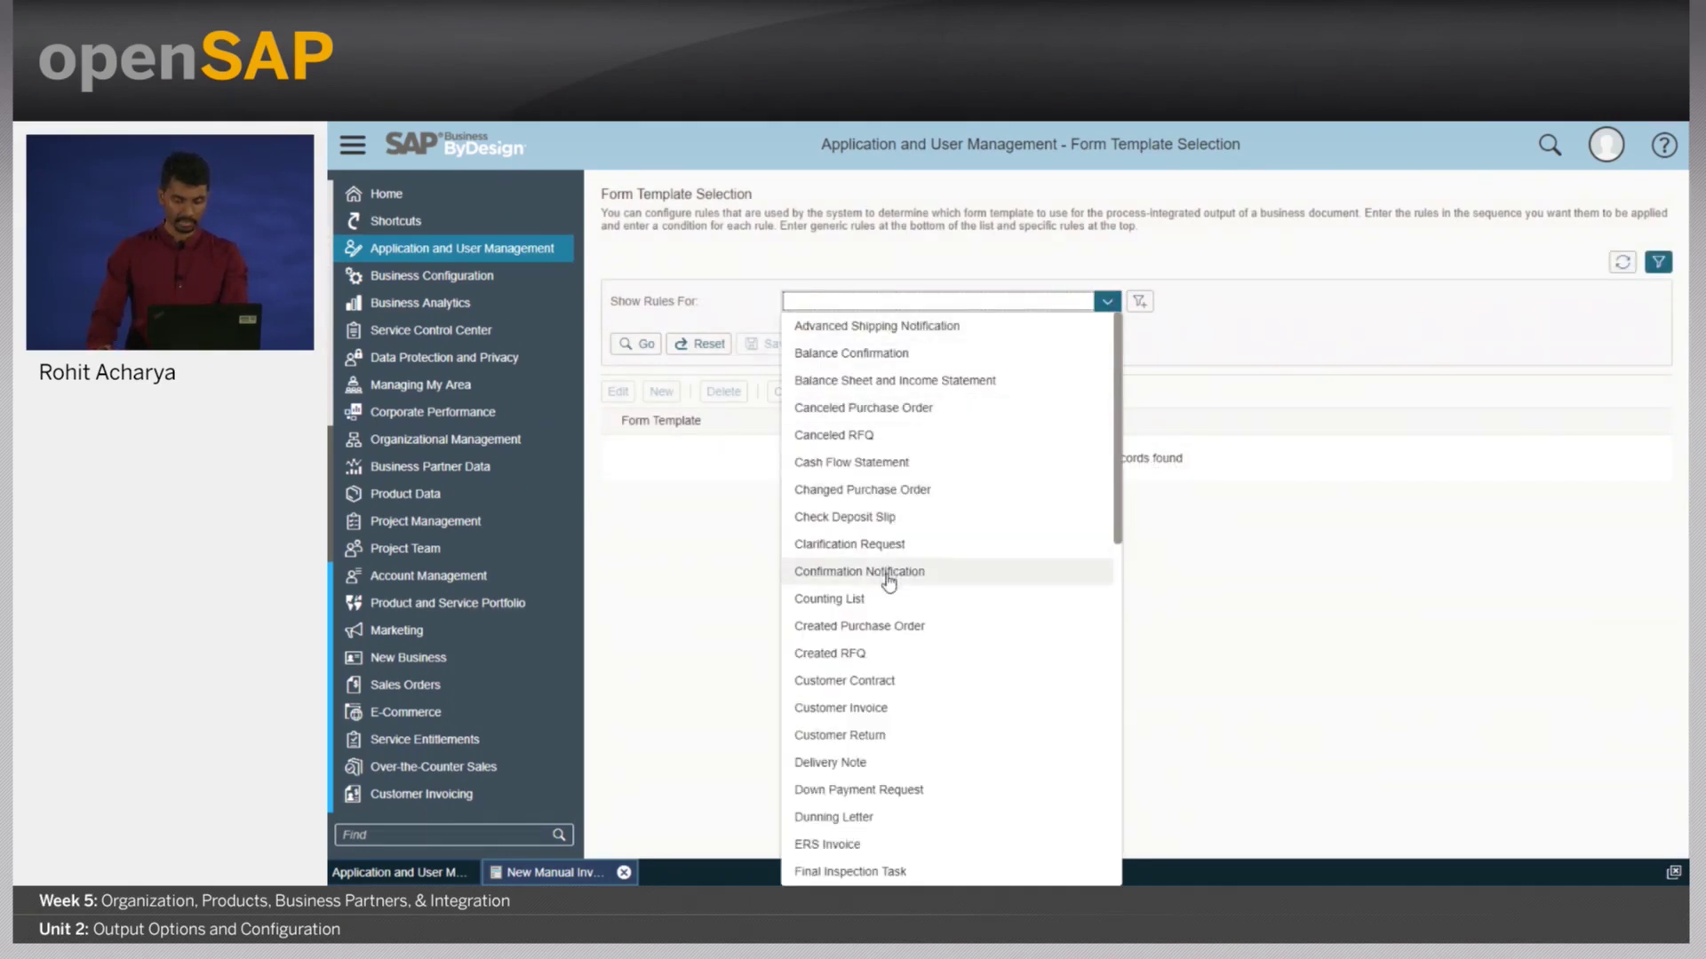
pyautogui.click(880, 708)
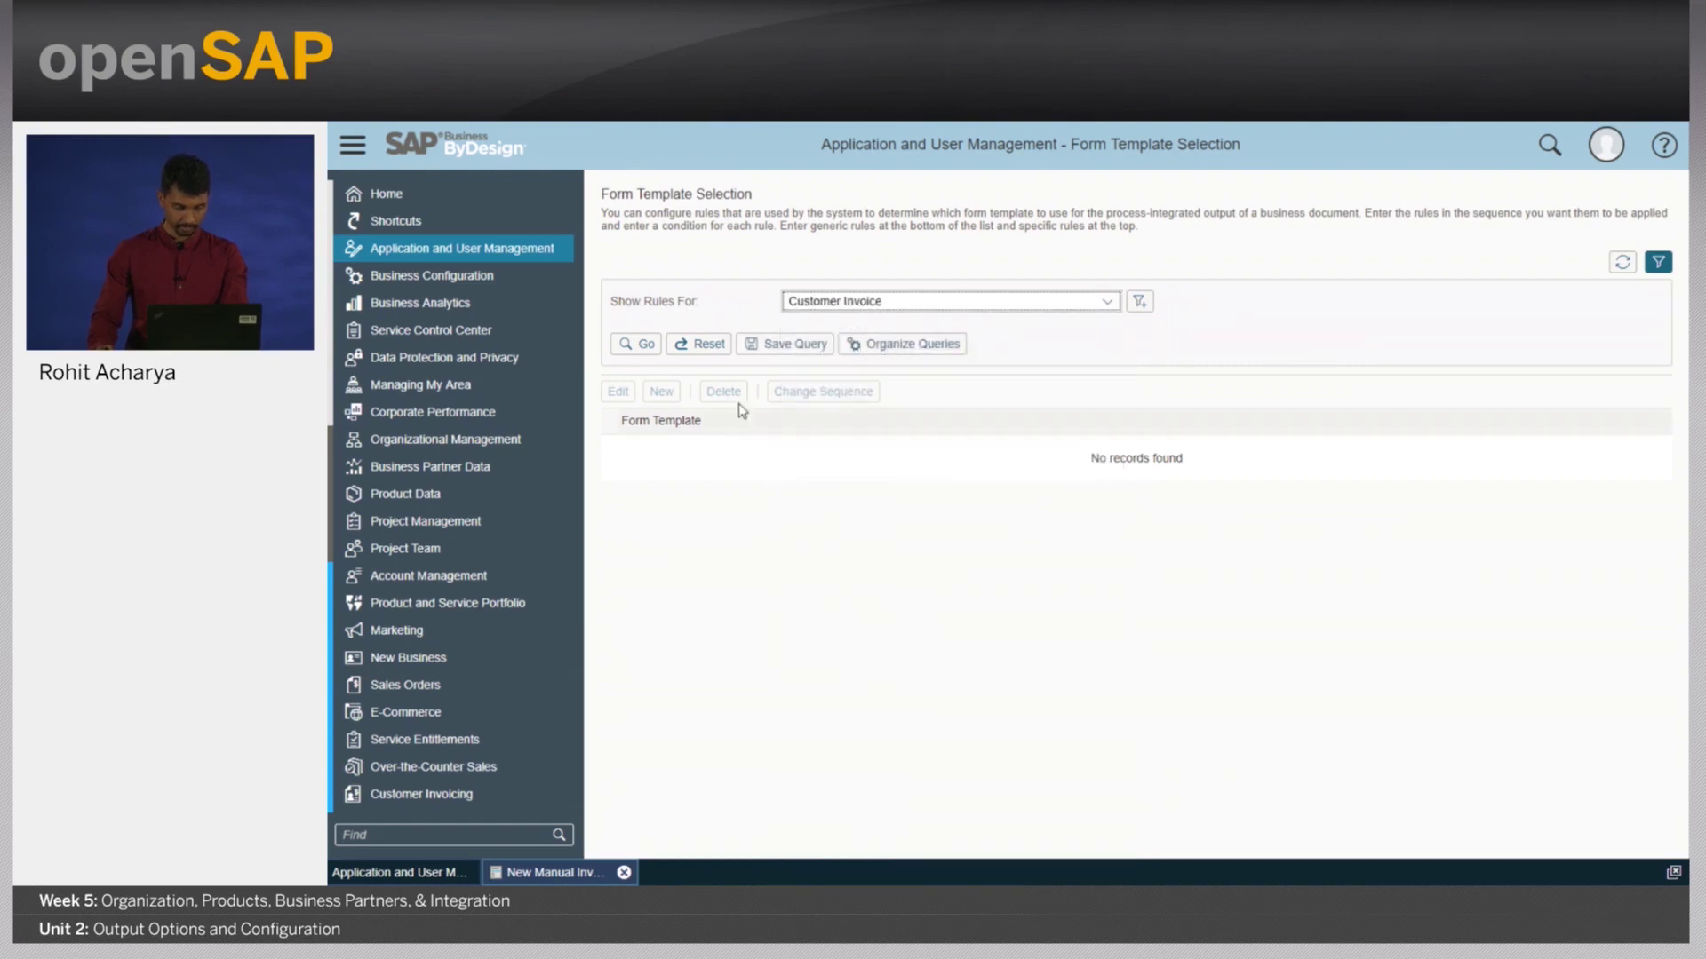
pyautogui.click(632, 343)
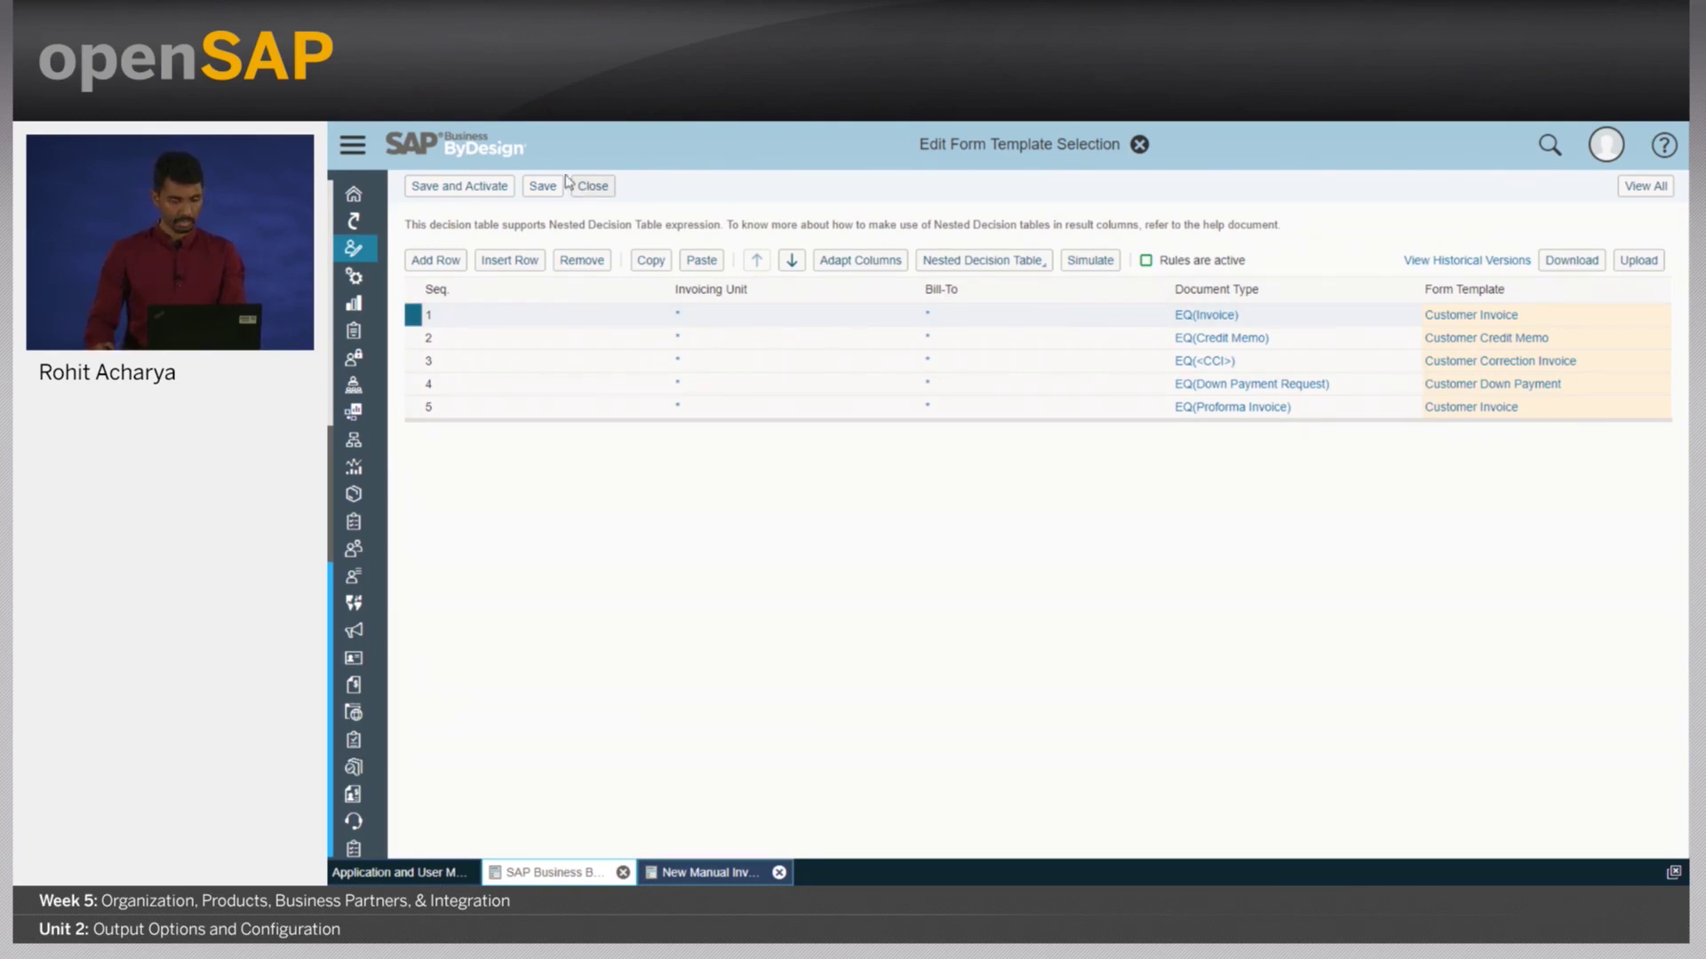
pyautogui.click(593, 186)
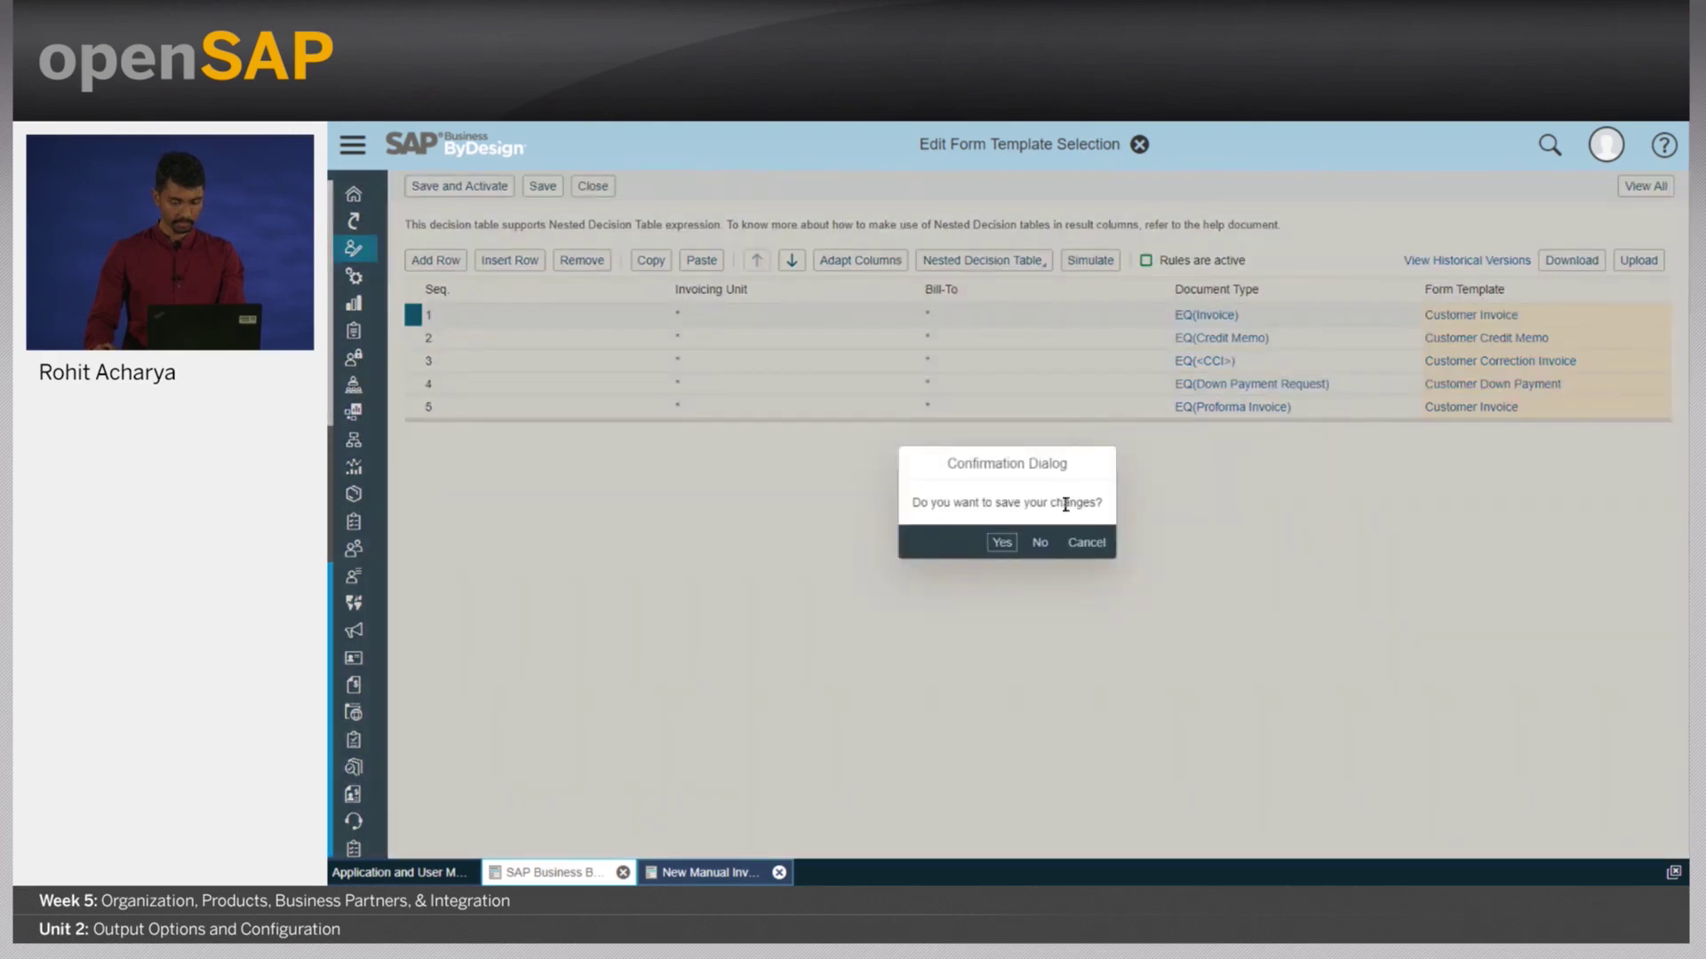
pyautogui.click(1040, 542)
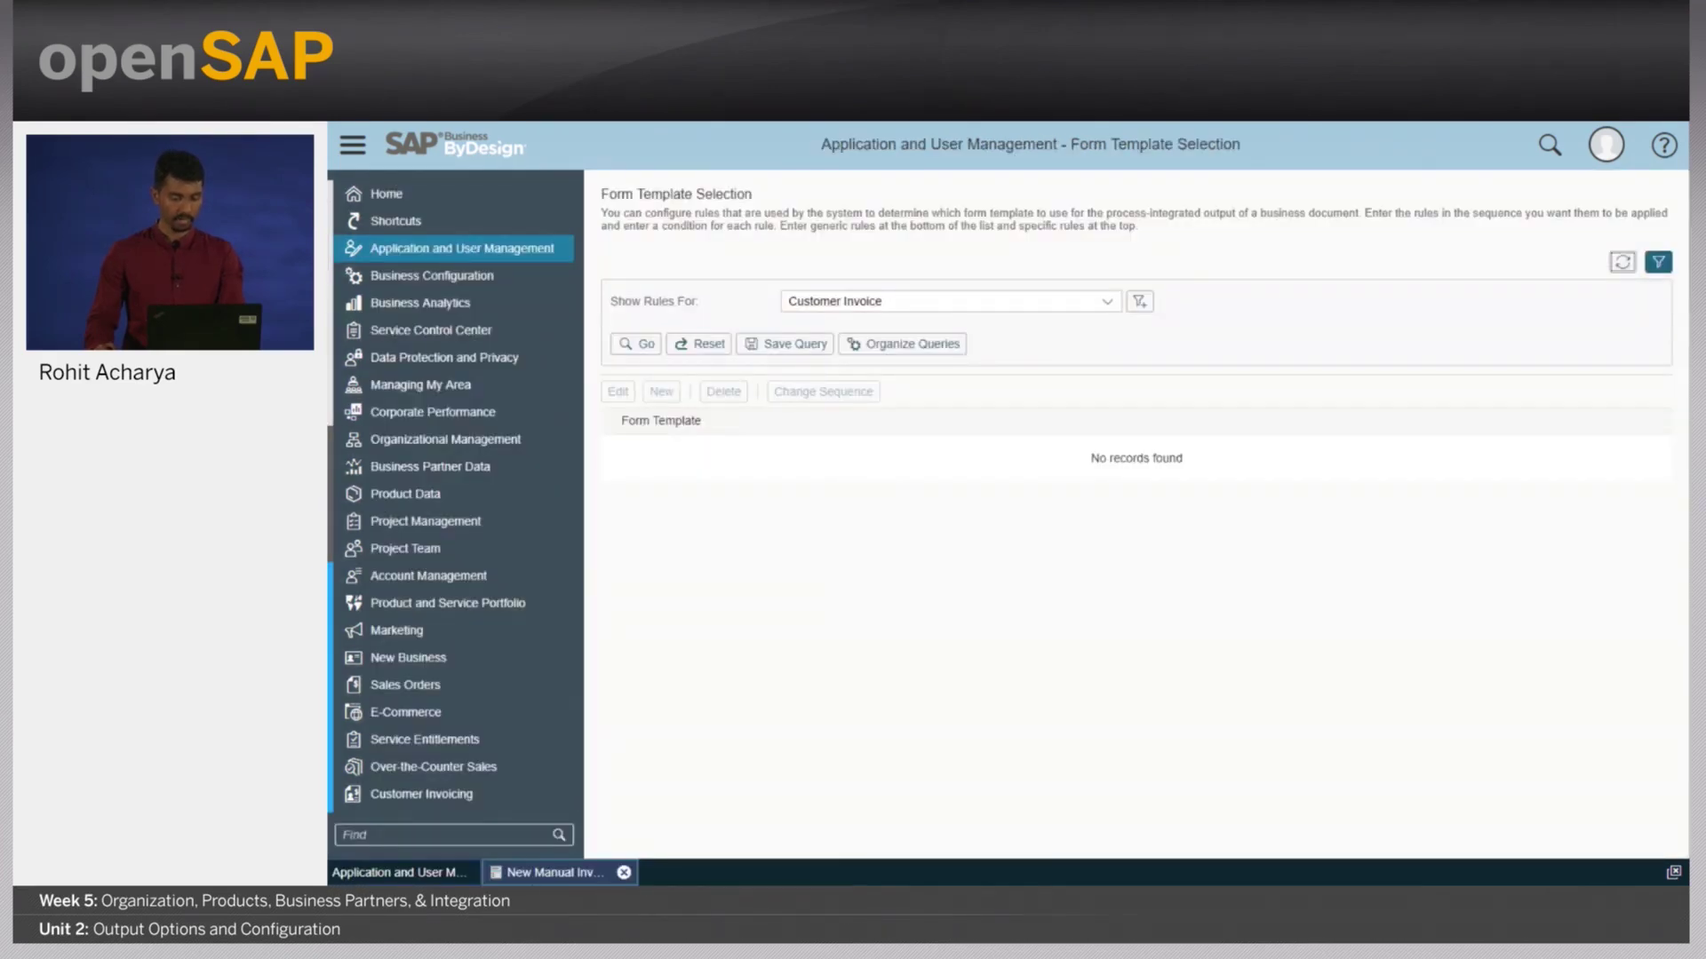
# In the manual invoice's output settings, choose the template Customer Invoice for Professional Services, send by Printer, and apply.
pyautogui.click(544, 874)
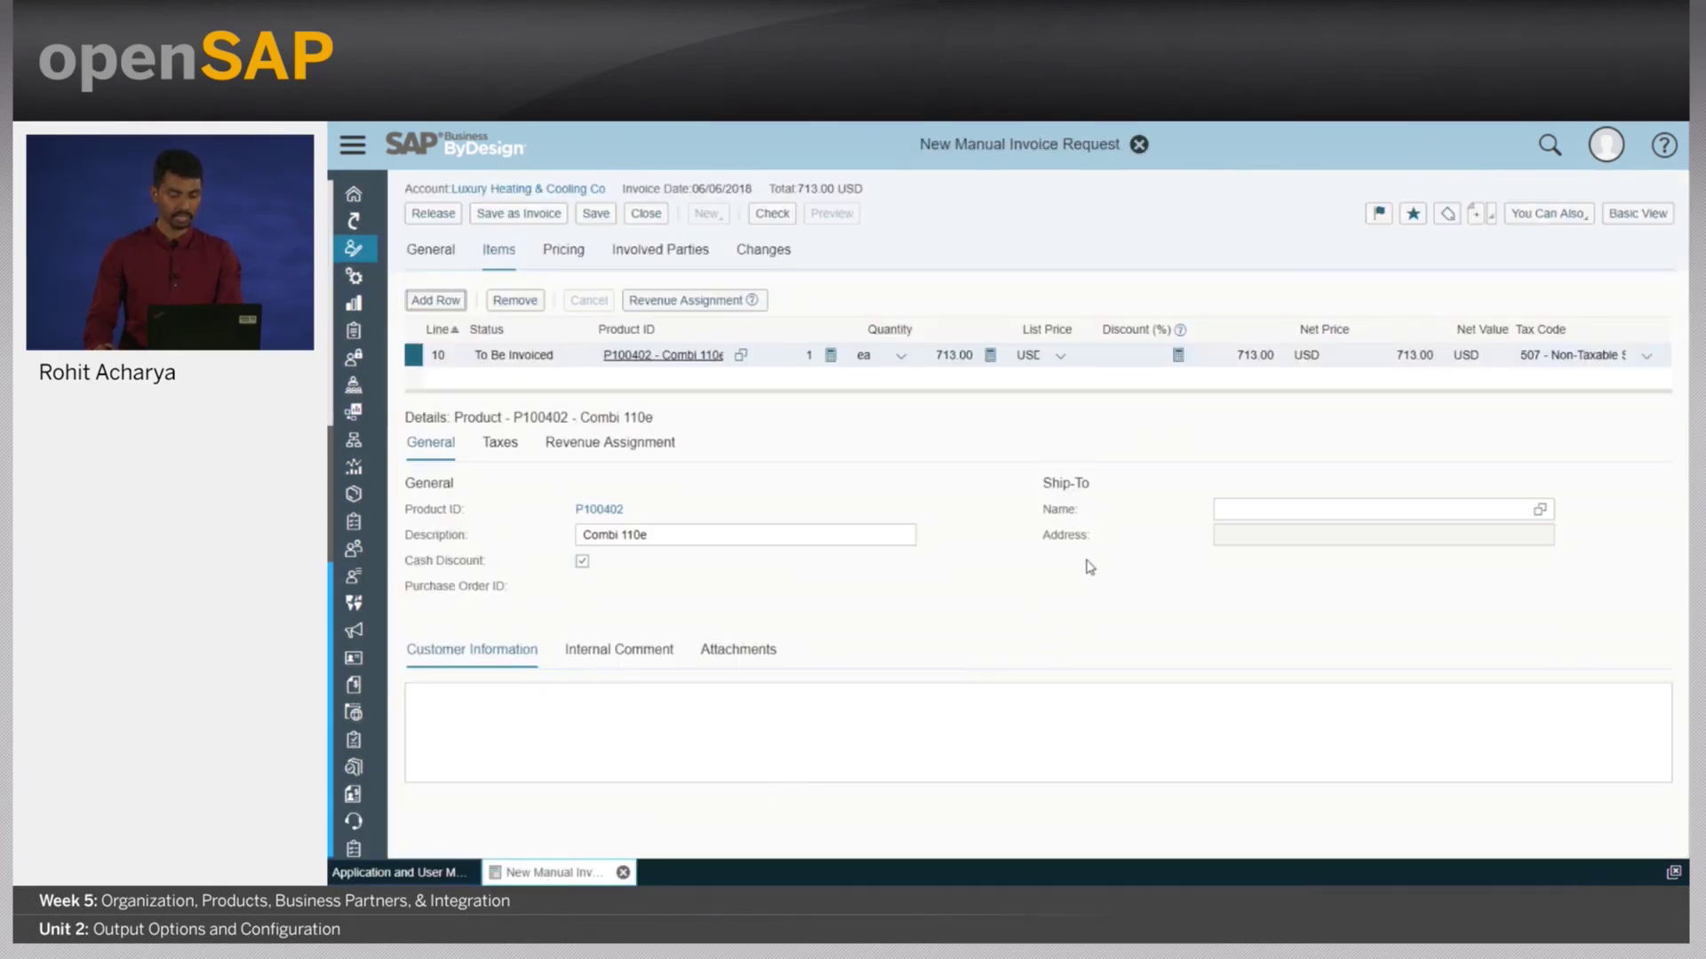
pyautogui.click(1566, 222)
pyautogui.click(1478, 238)
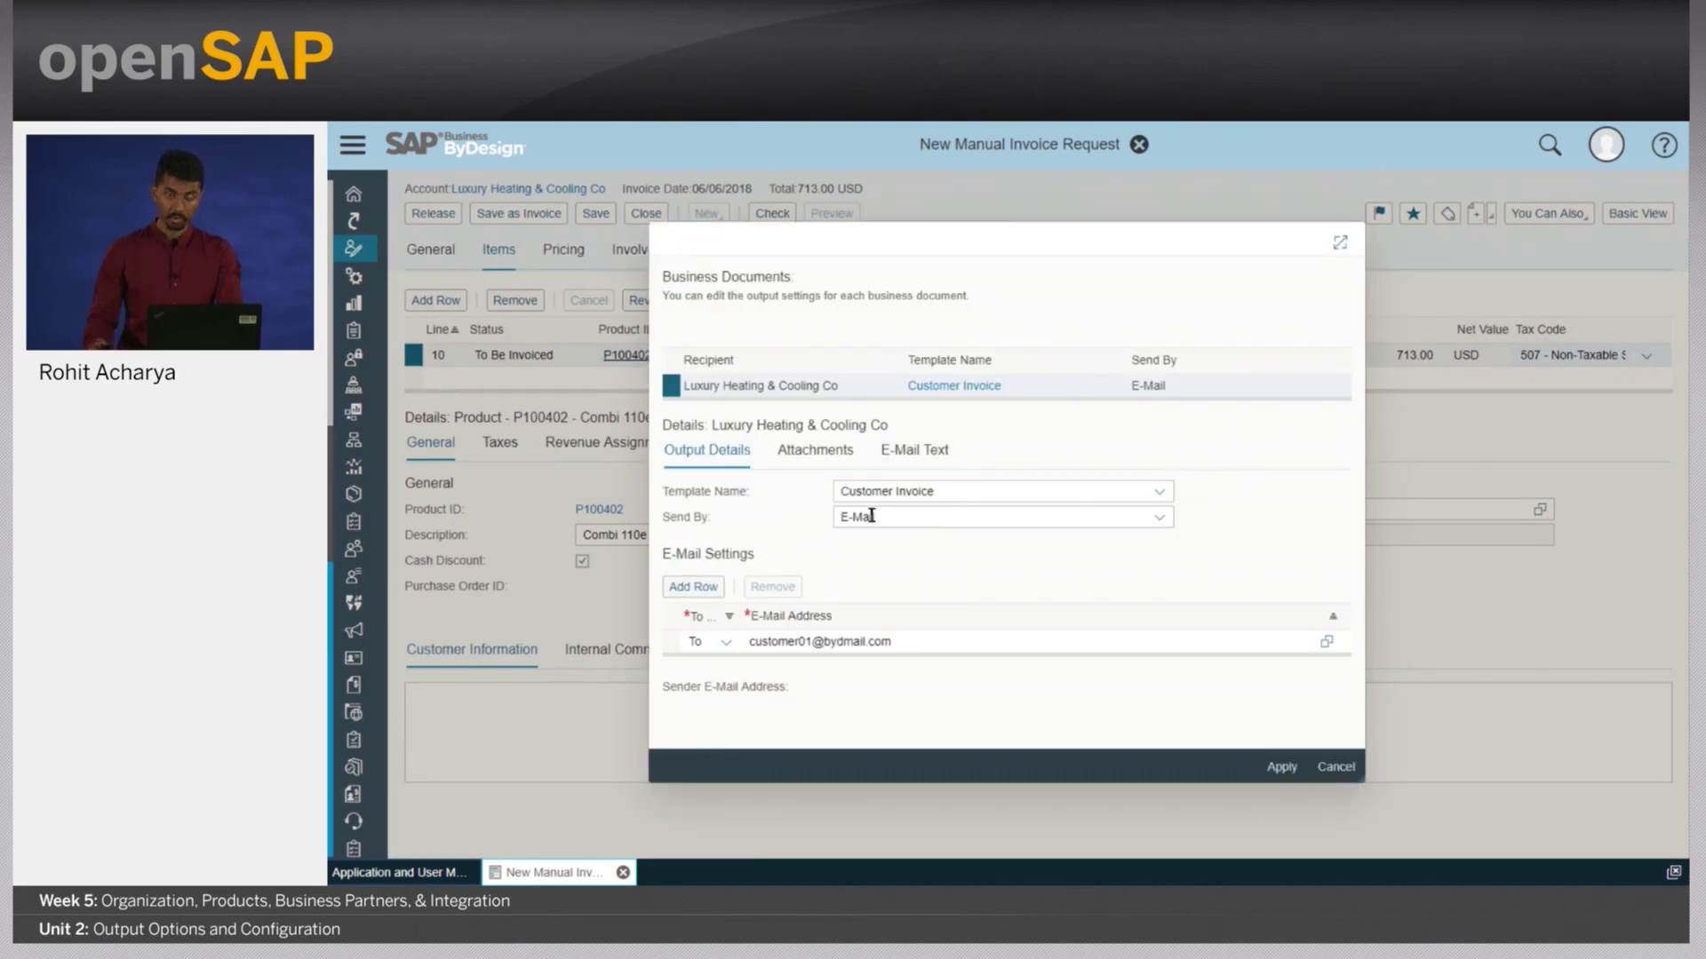
pyautogui.click(1160, 494)
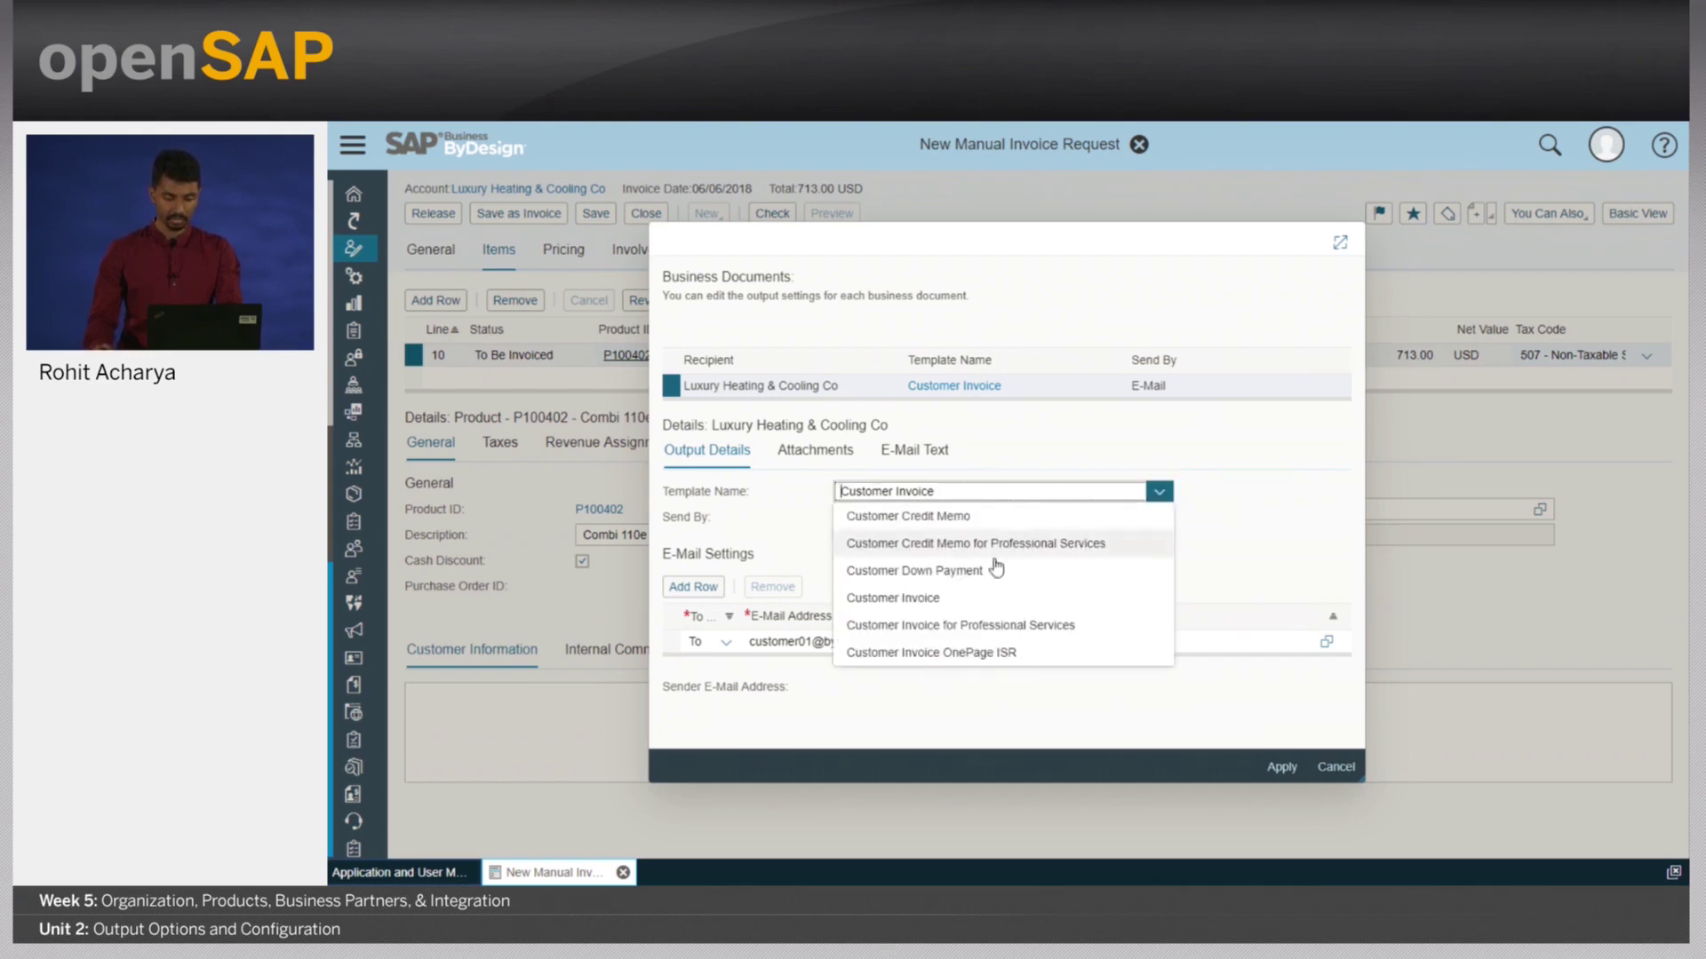
pyautogui.click(1054, 627)
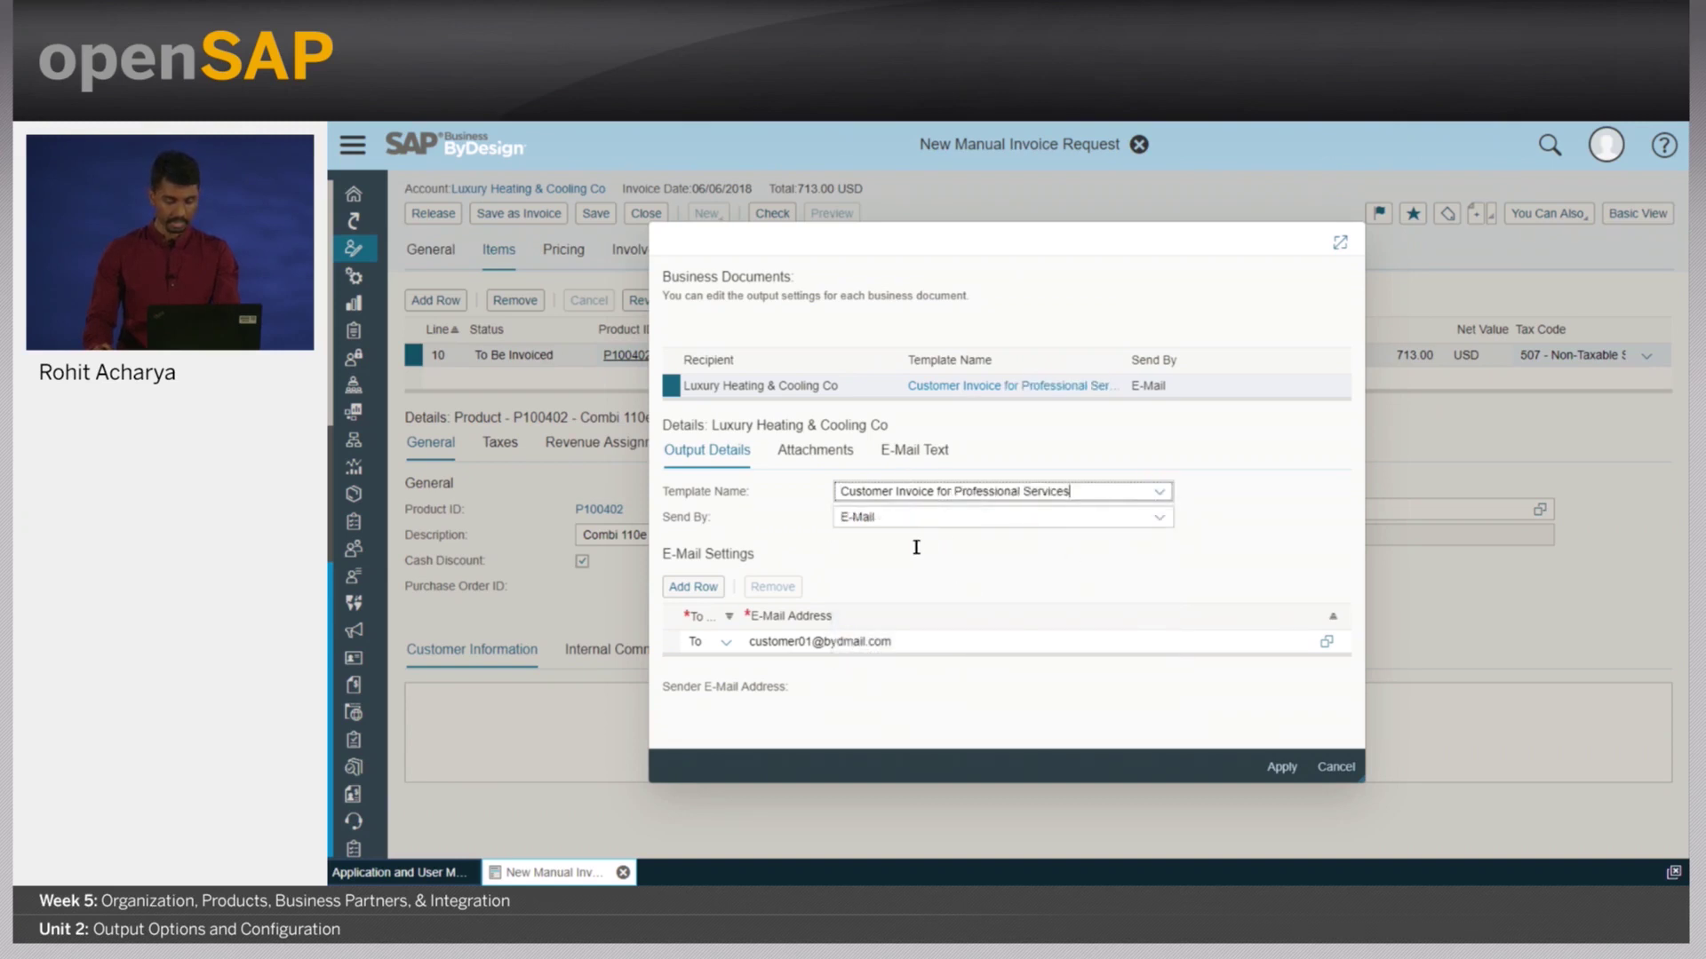
pyautogui.click(1159, 518)
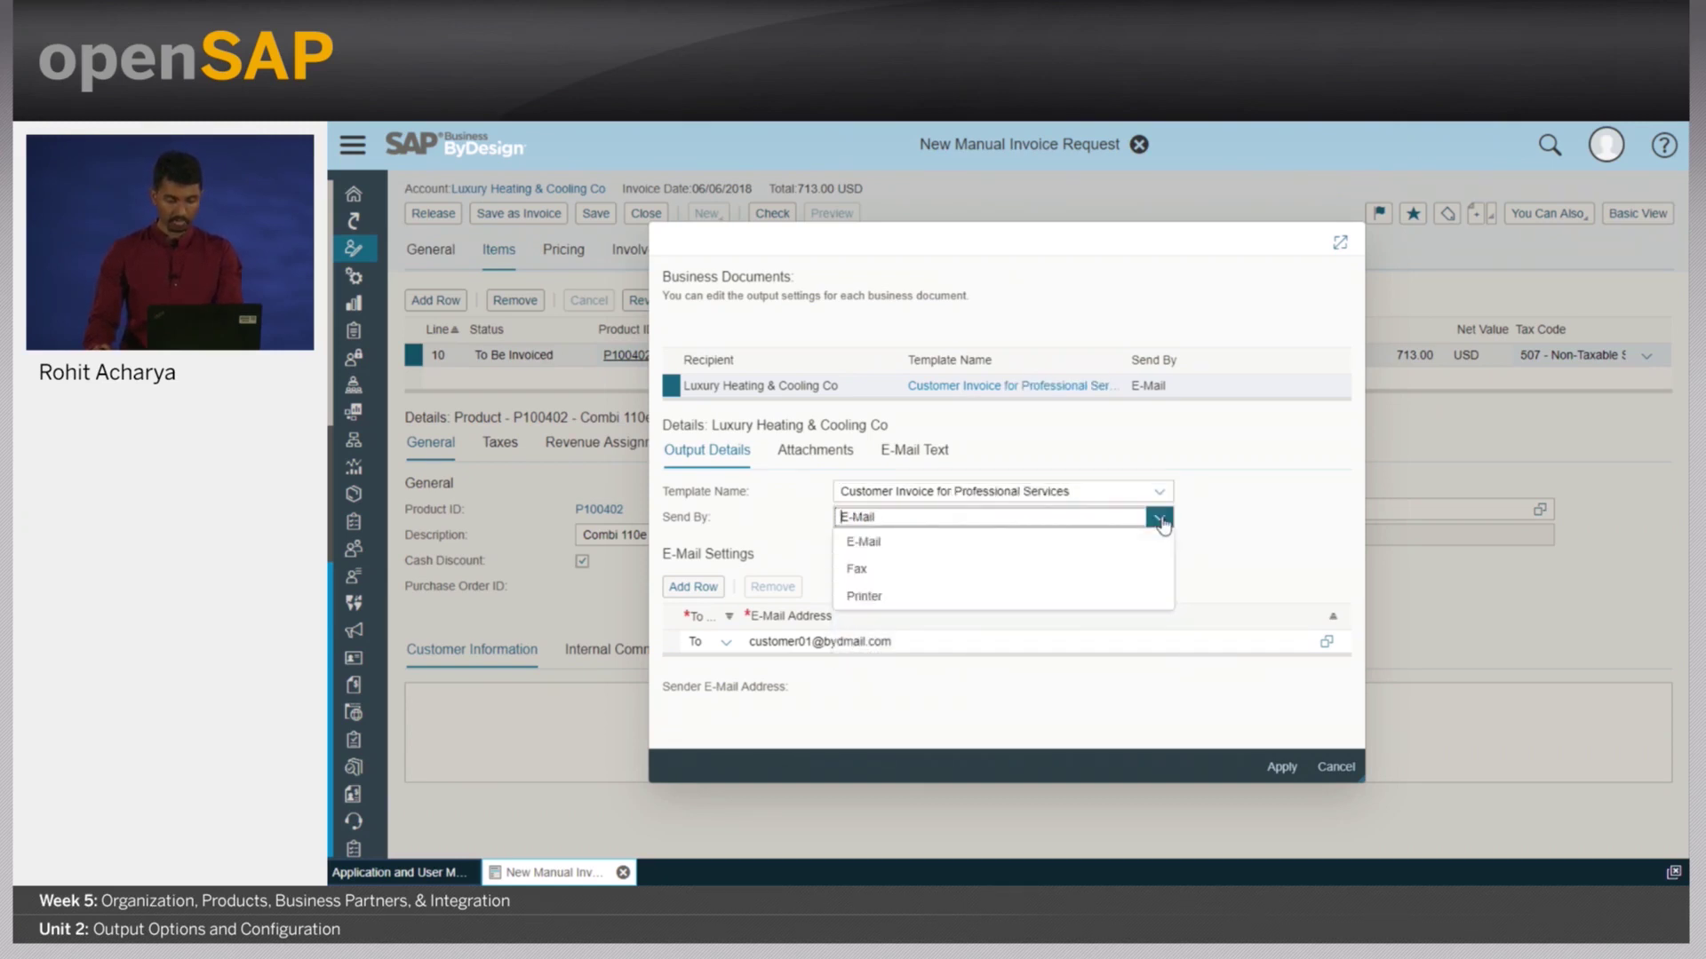
pyautogui.click(891, 597)
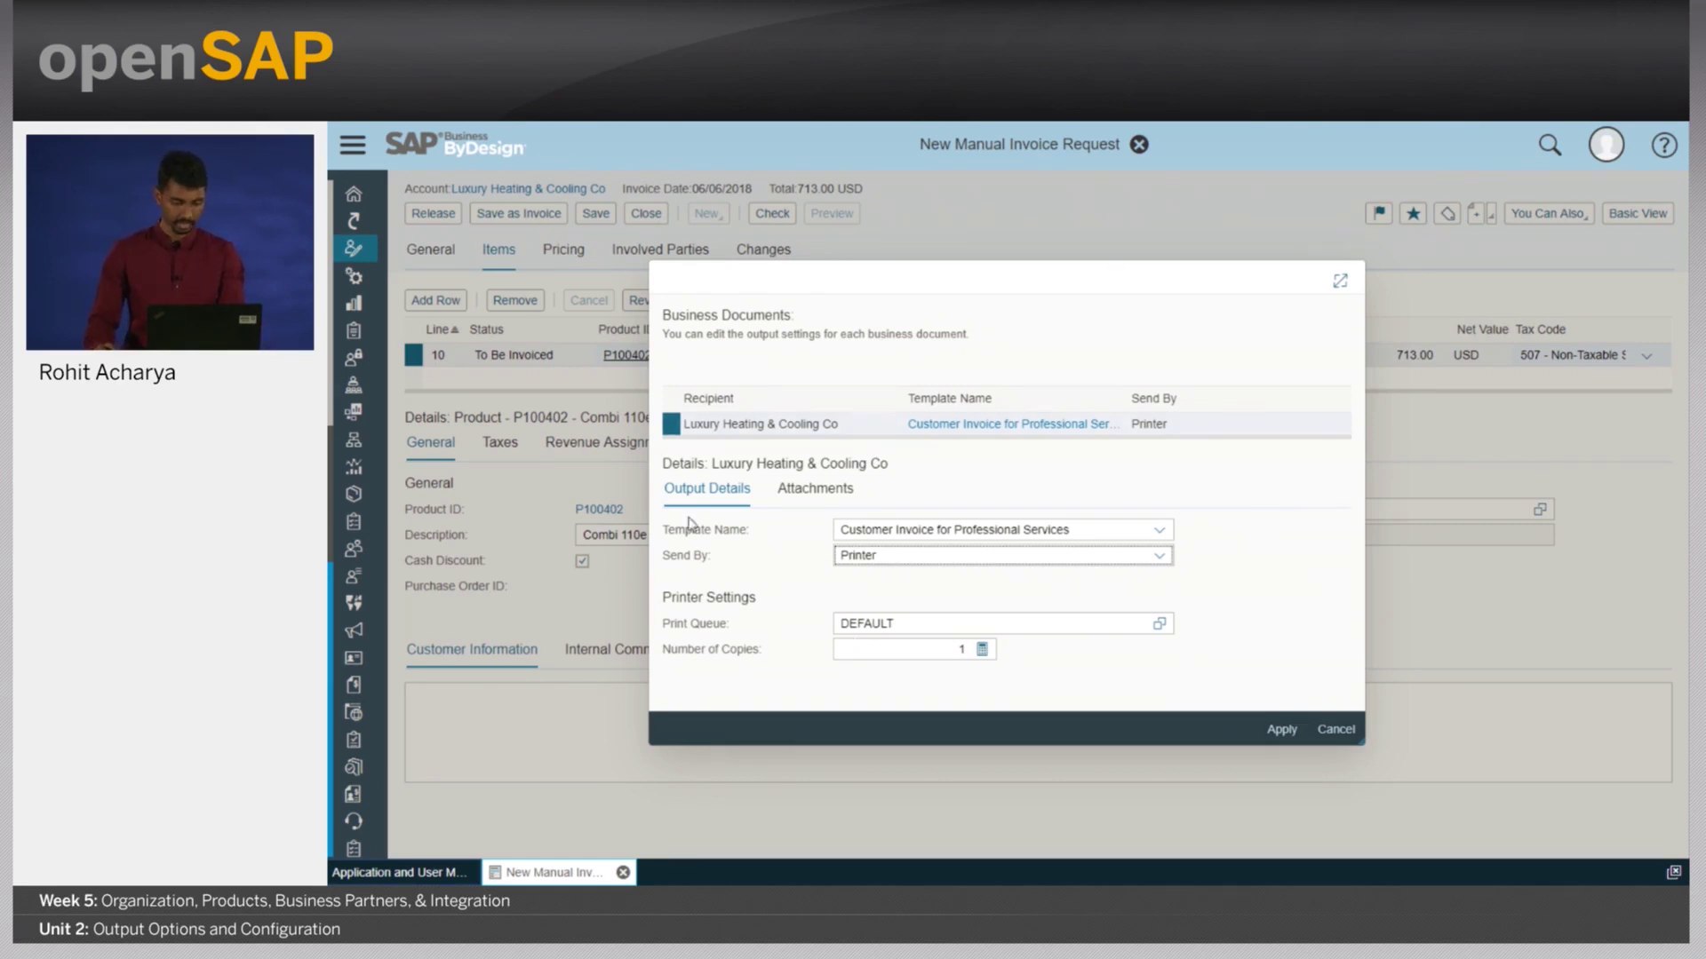
pyautogui.click(1279, 728)
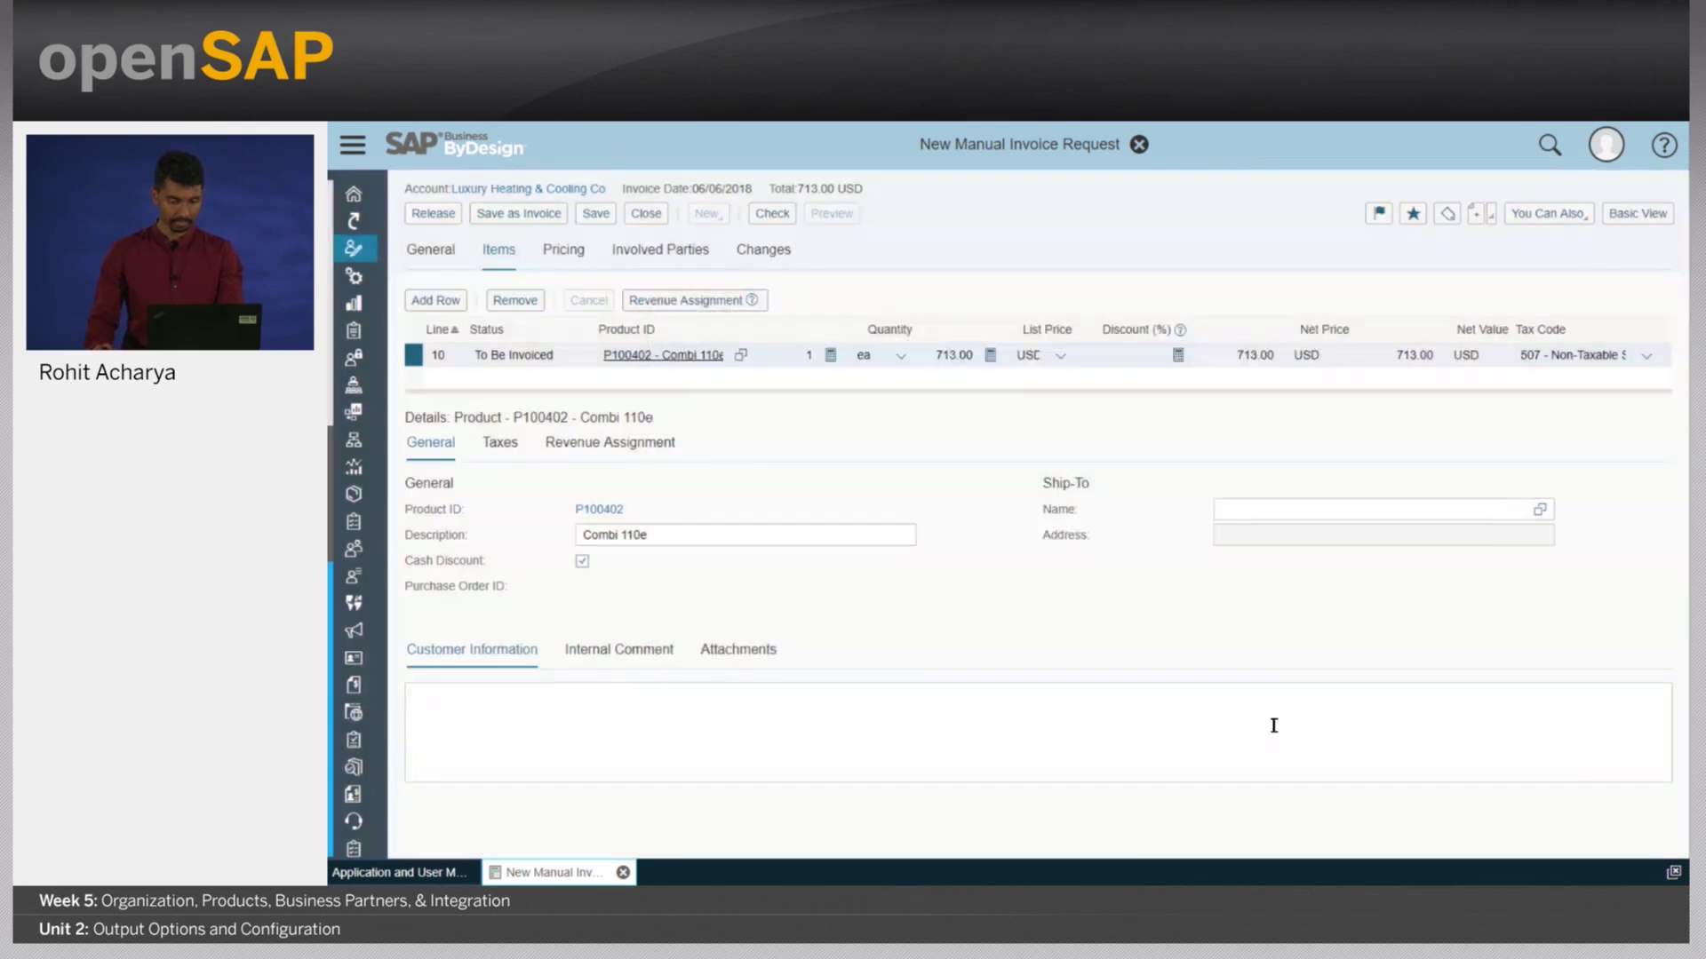
# Save the manual invoice request as an invoice and release it.
pyautogui.click(494, 220)
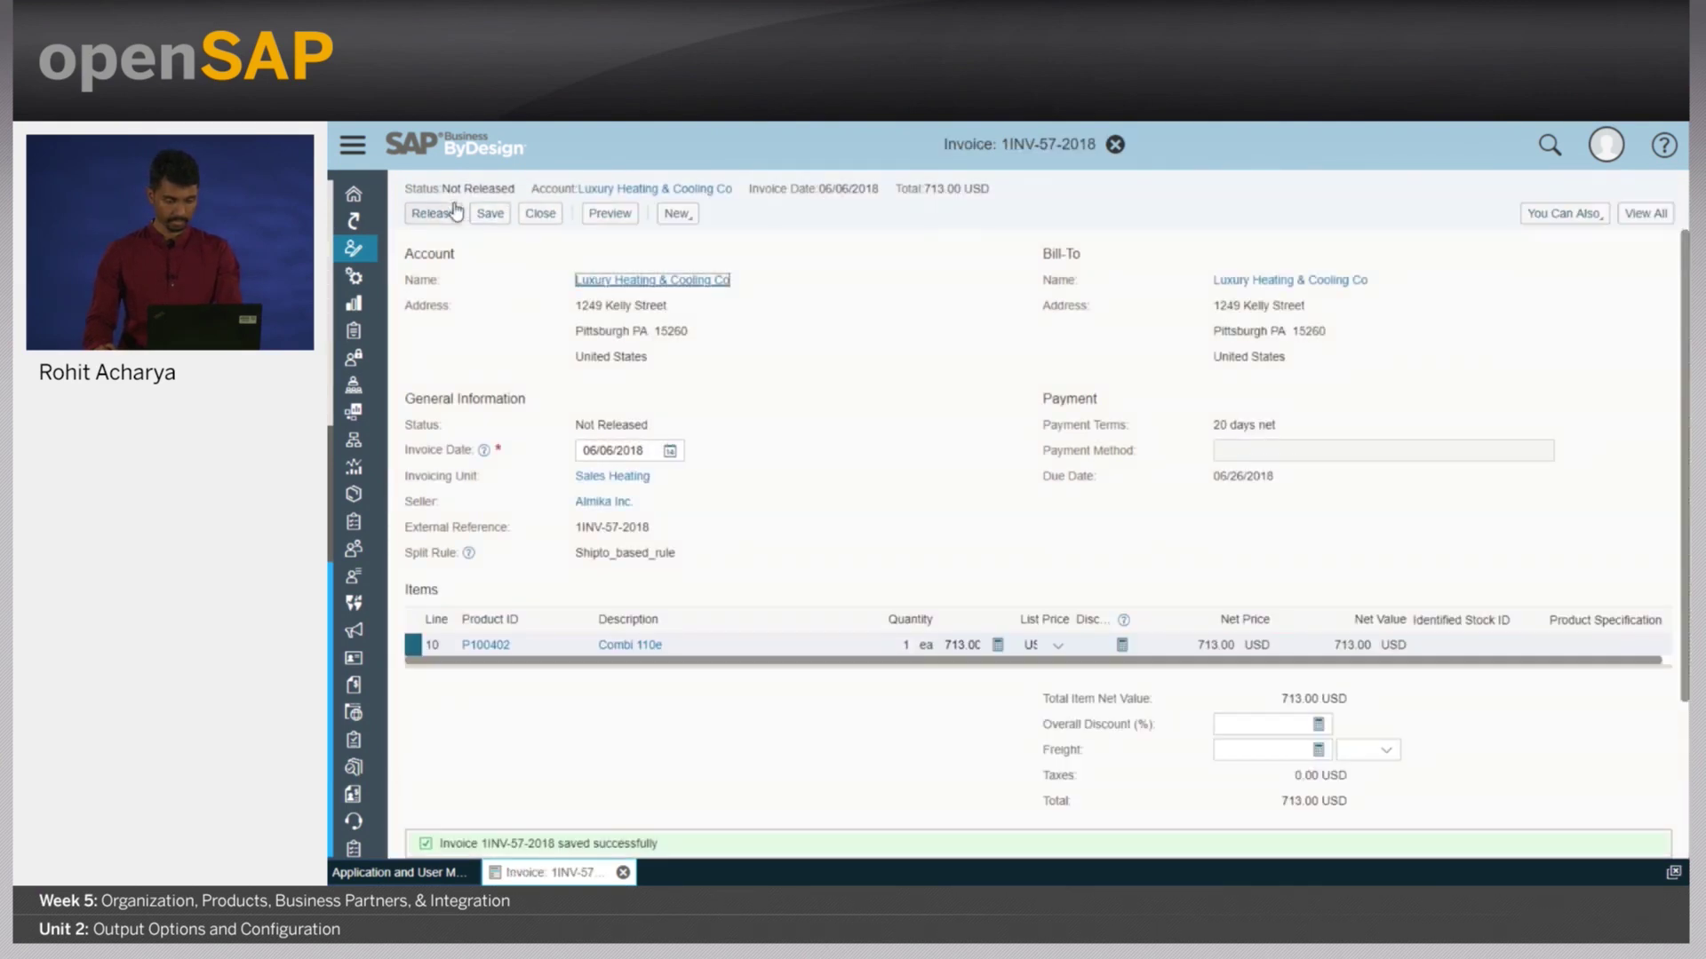
pyautogui.click(449, 220)
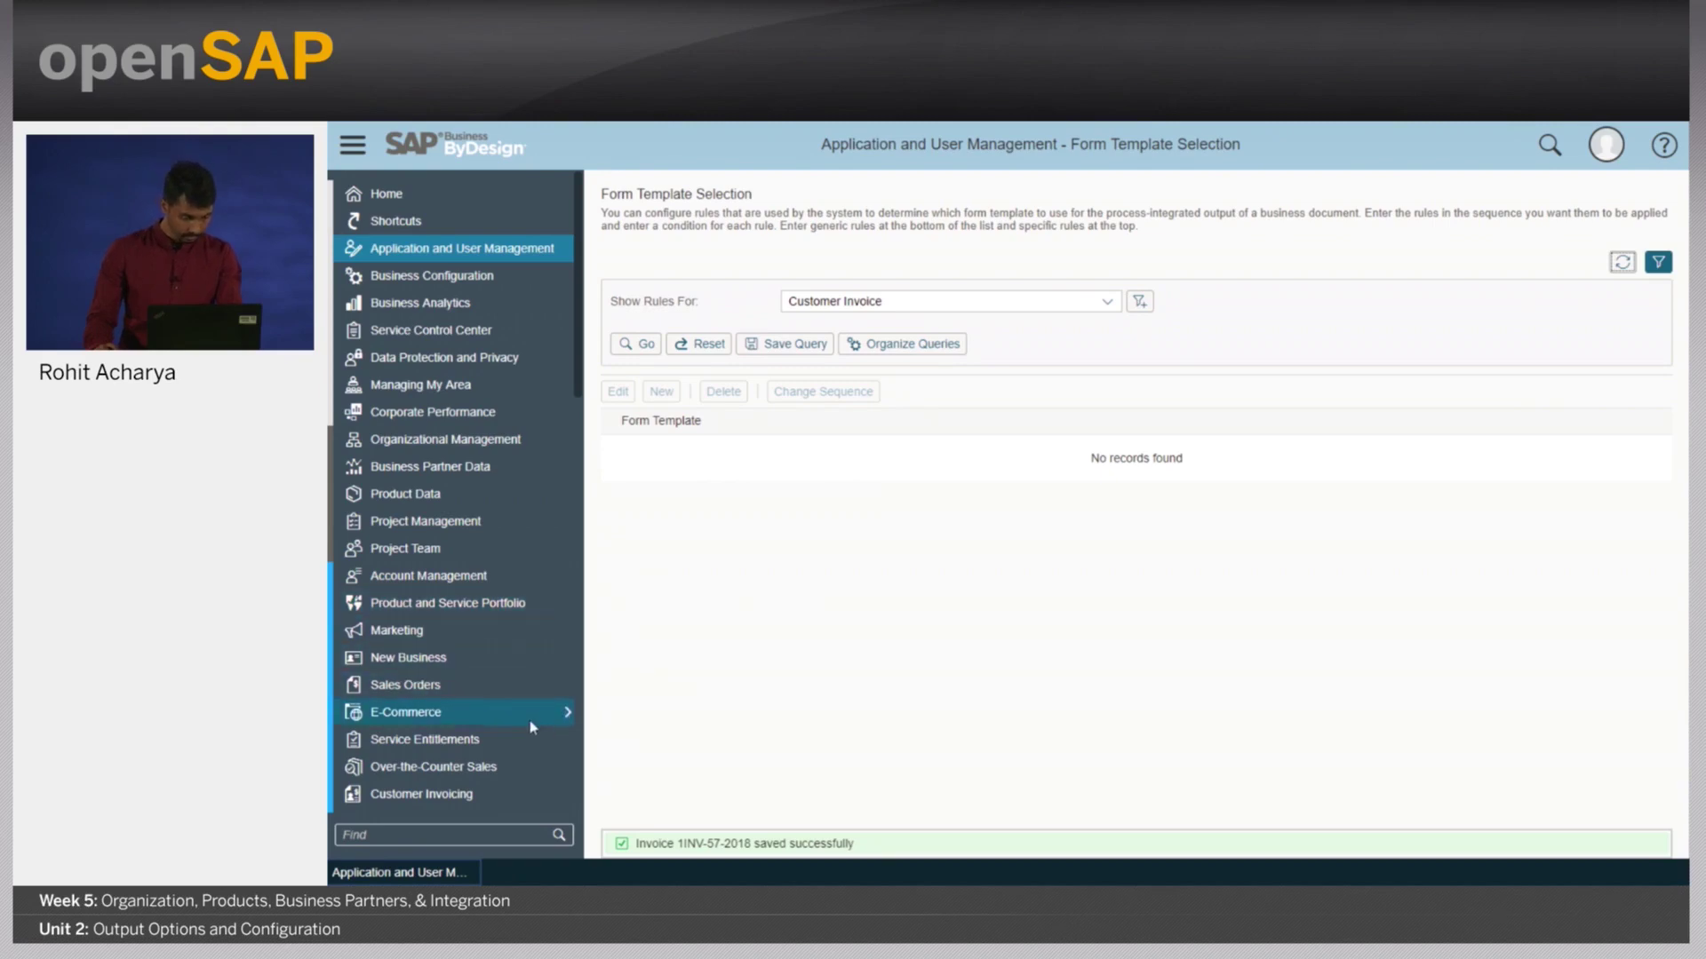
# Open the released invoice for Luxury Heating & Cooling Co from today's invoice documents and check its output history.
pyautogui.click(565, 797)
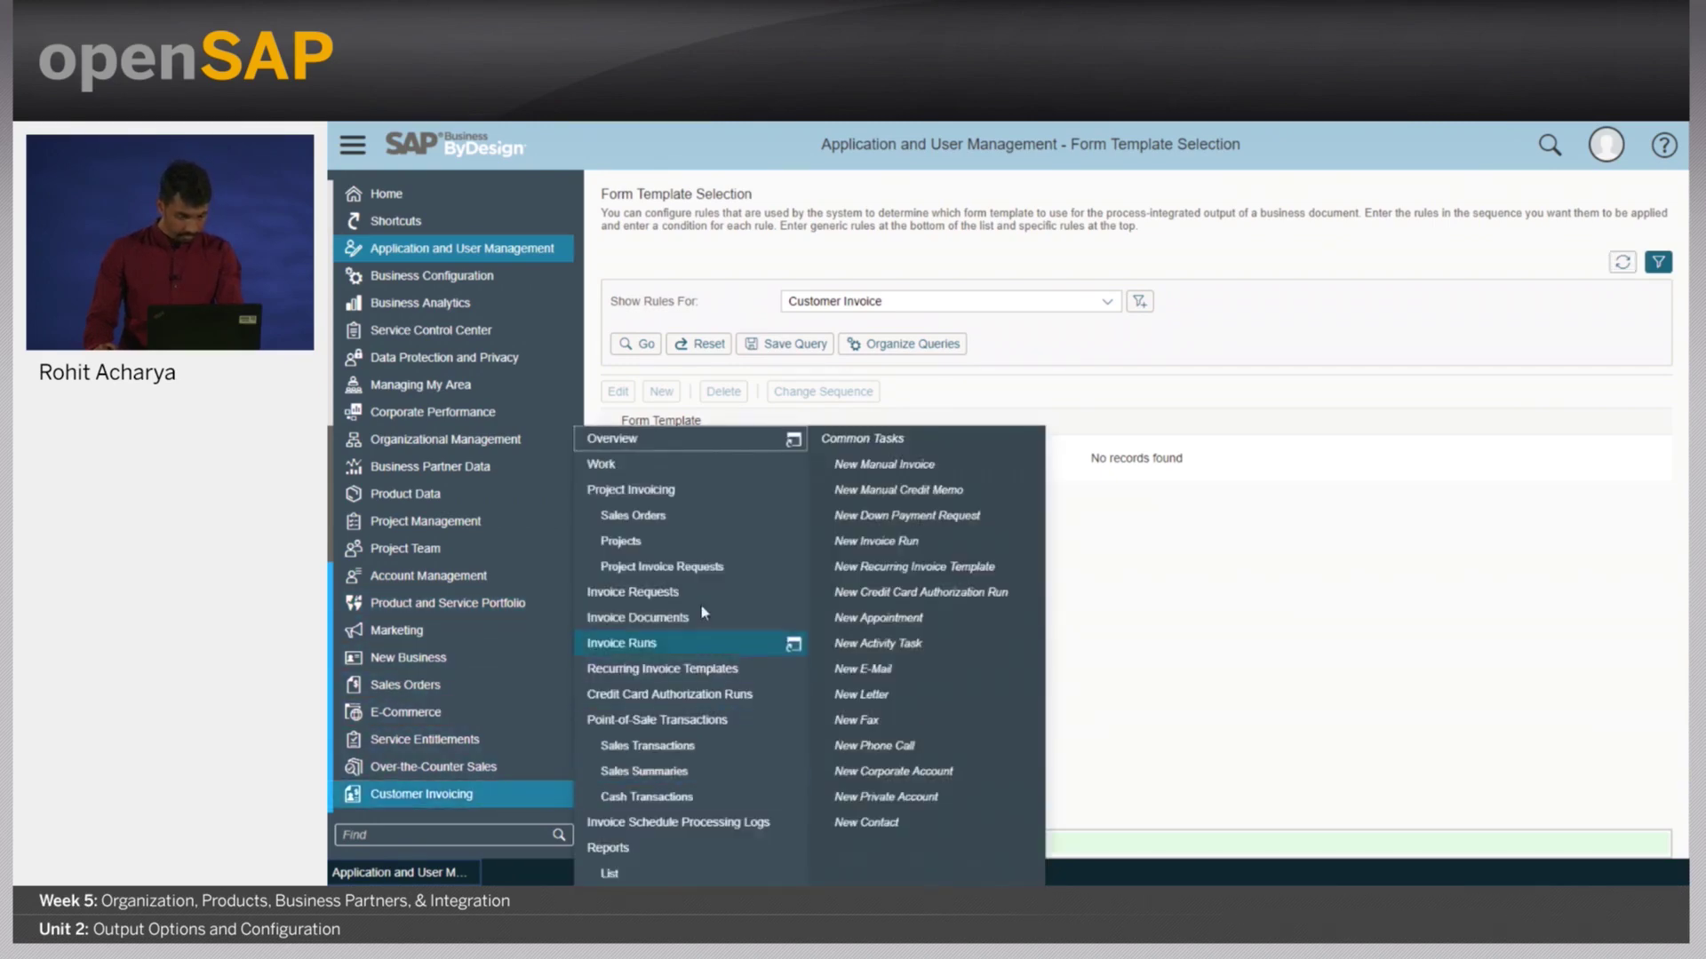
pyautogui.click(671, 613)
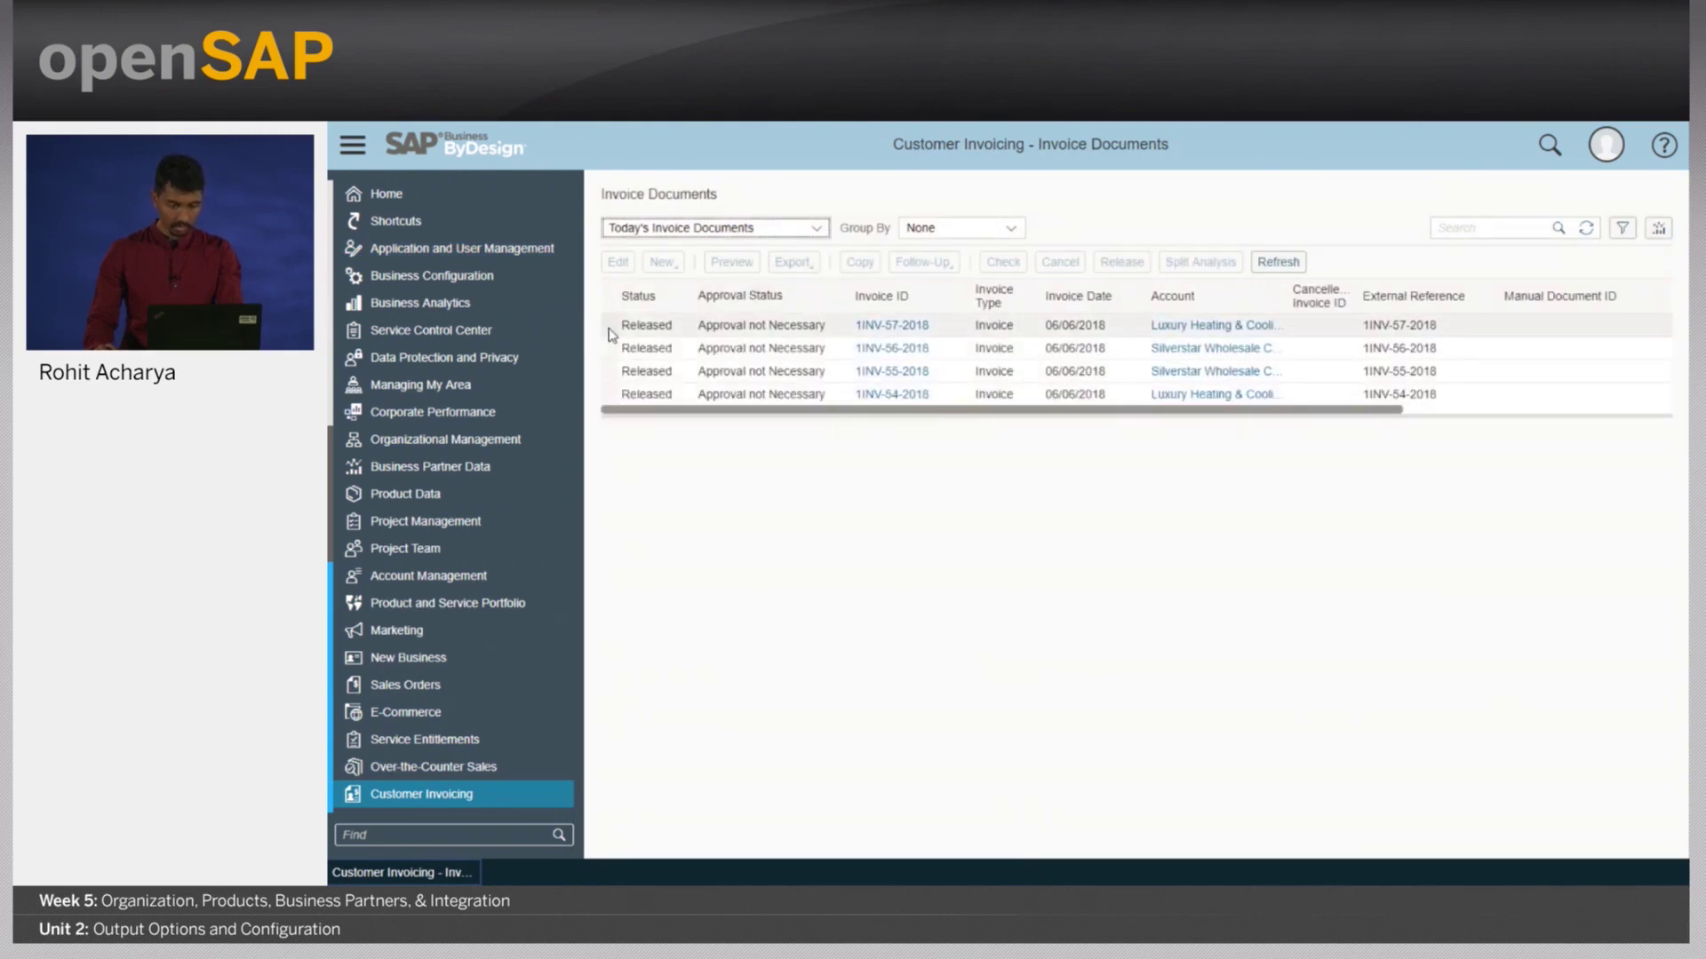
pyautogui.click(609, 329)
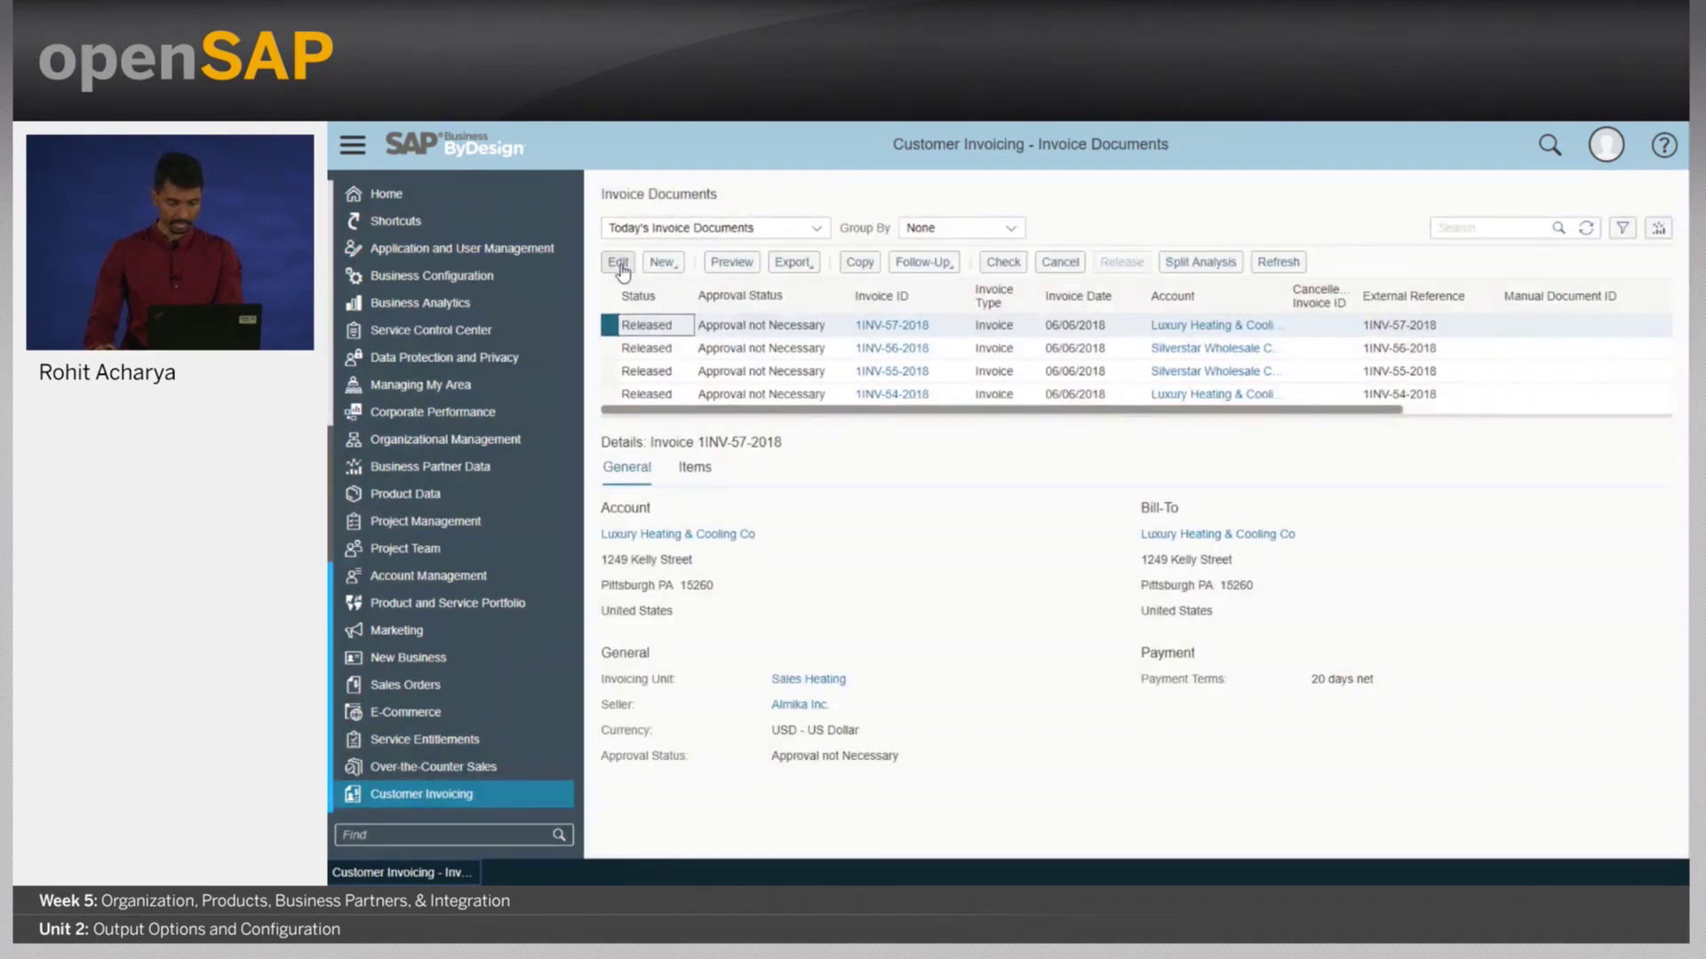
pyautogui.click(618, 263)
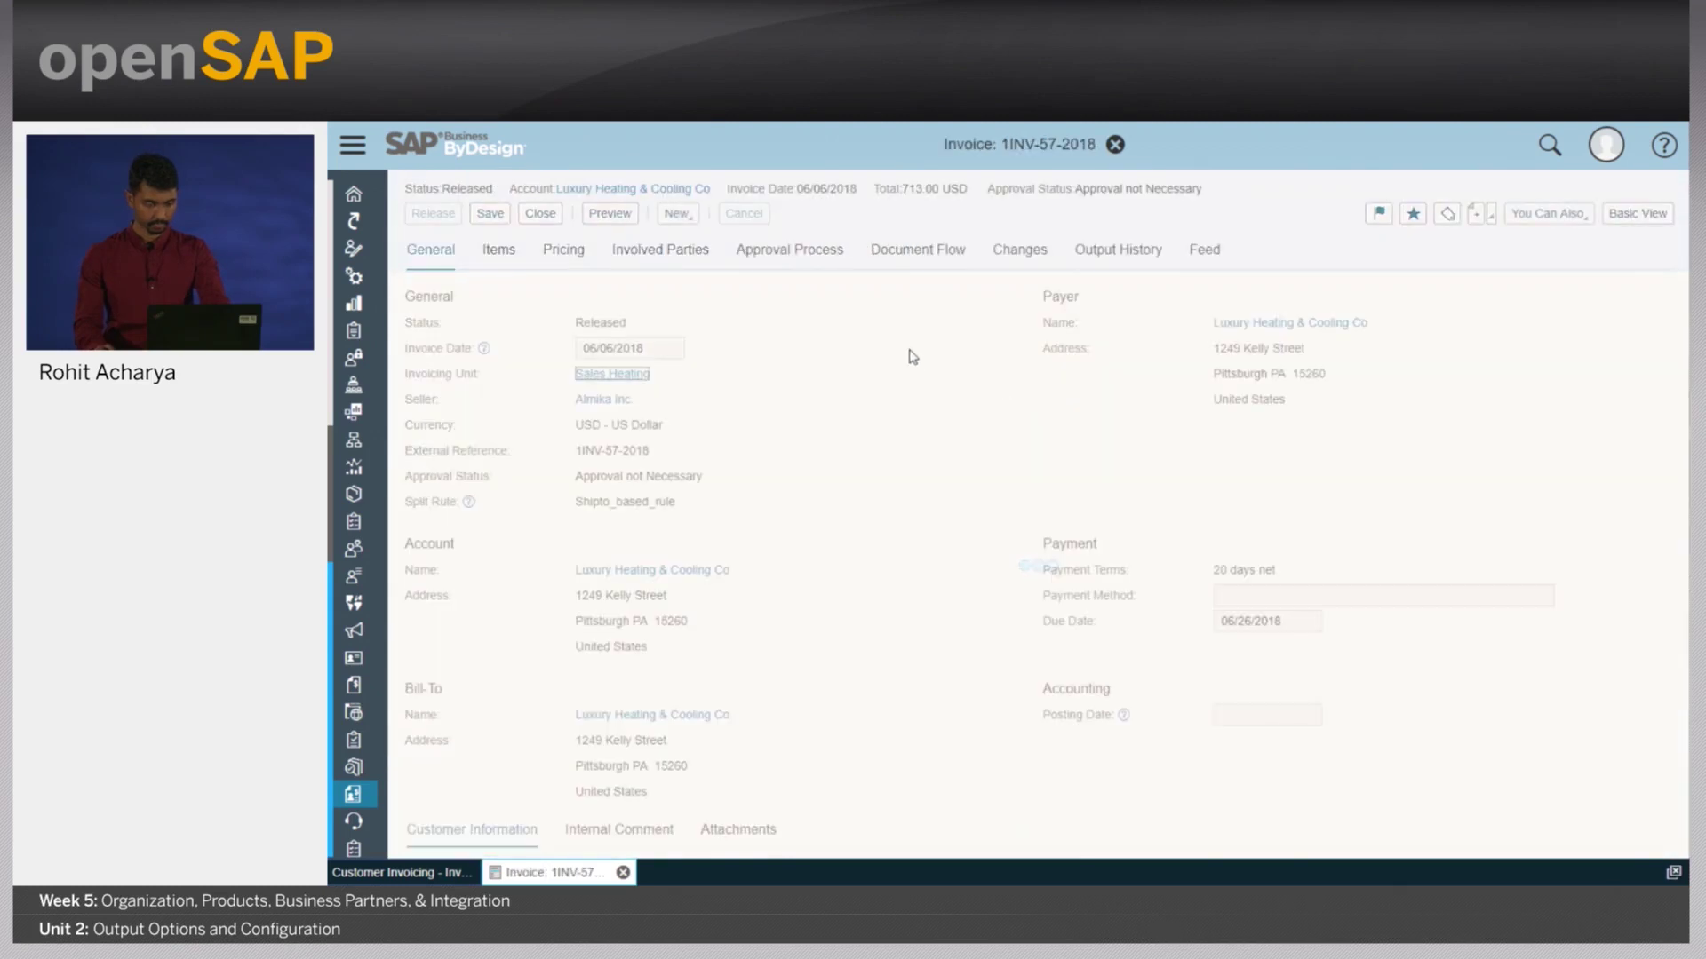
pyautogui.click(1124, 260)
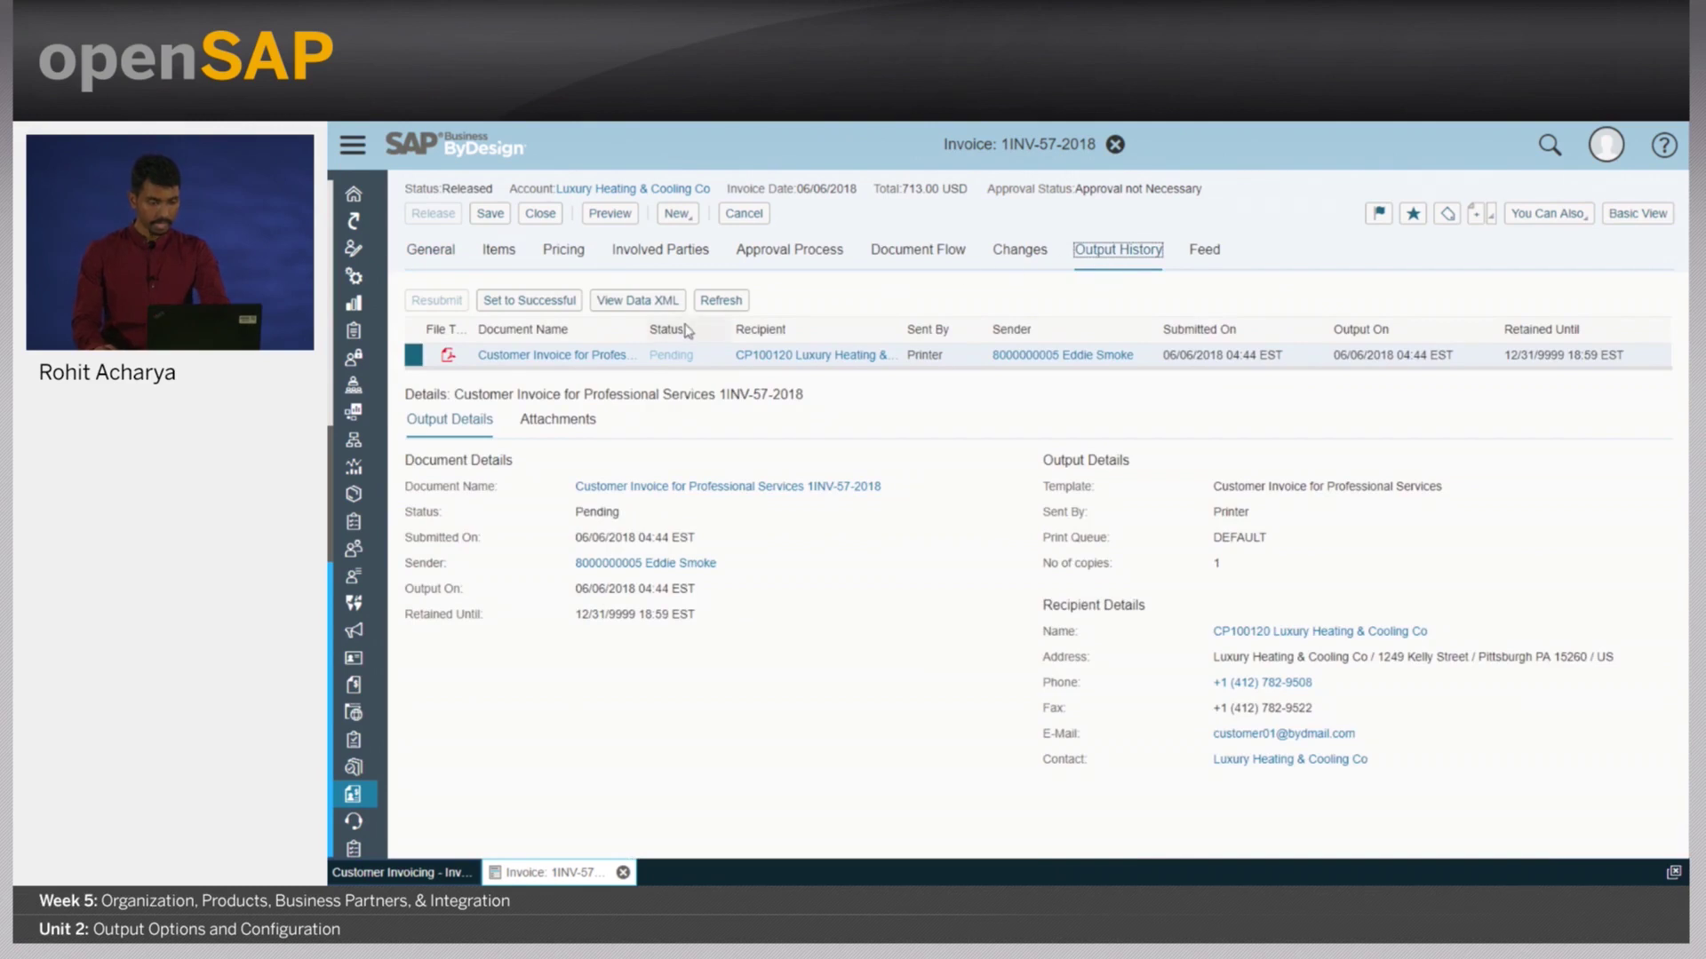